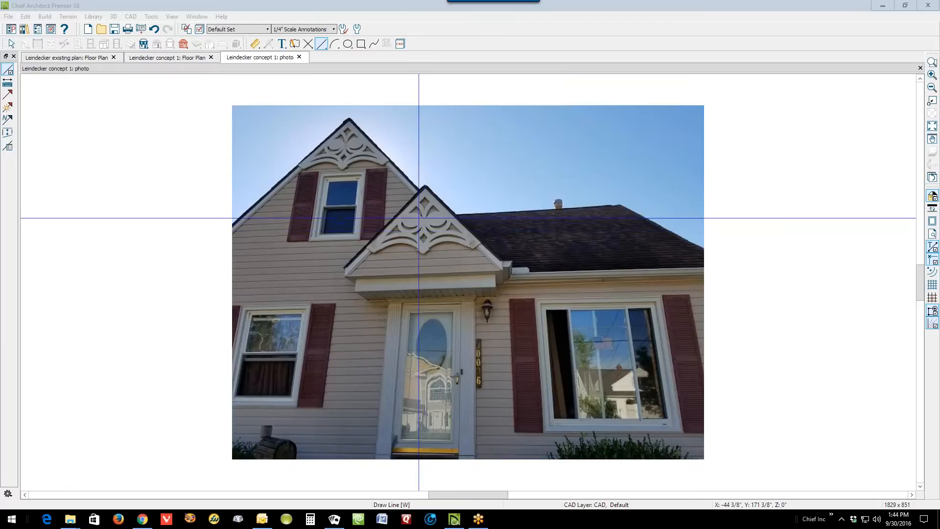
# Draw a CAD line about 149 inches long over the house photo, following the right slope of the entry gable.
pyautogui.click(162, 58)
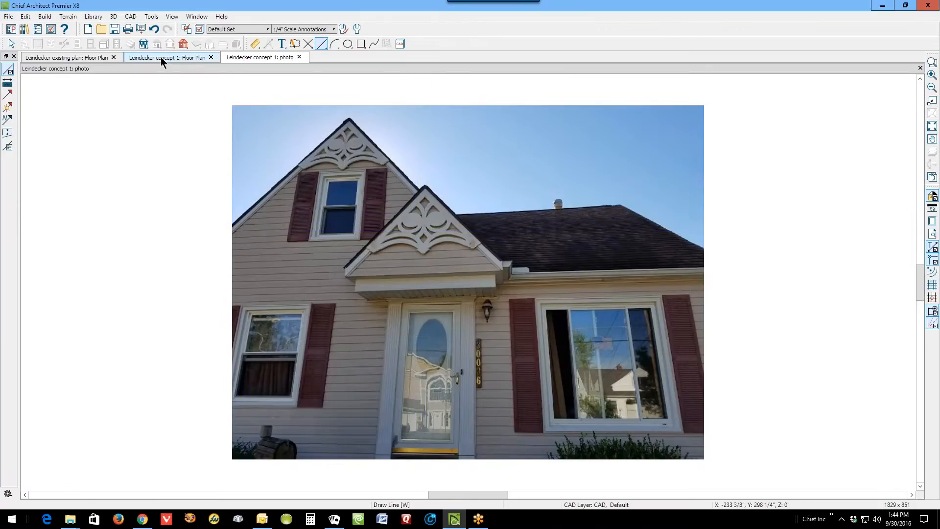
pyautogui.click(147, 59)
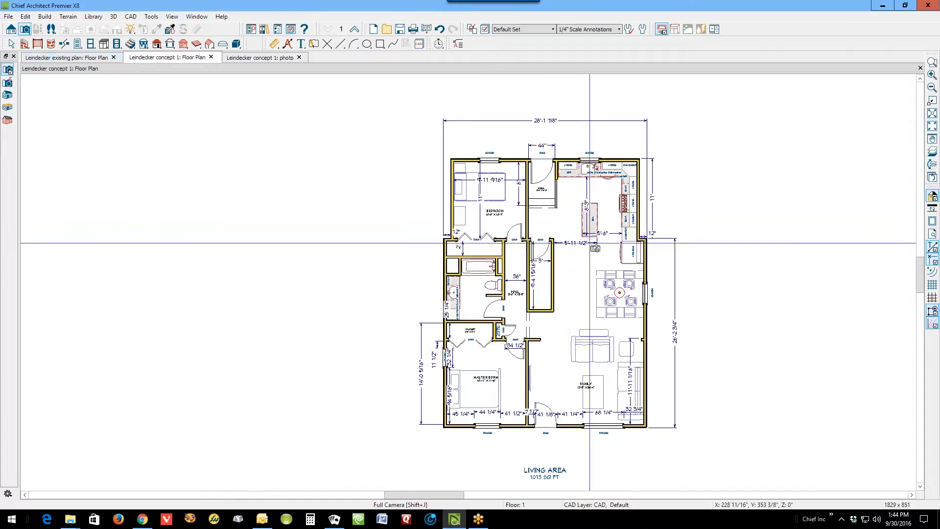
pyautogui.click(253, 58)
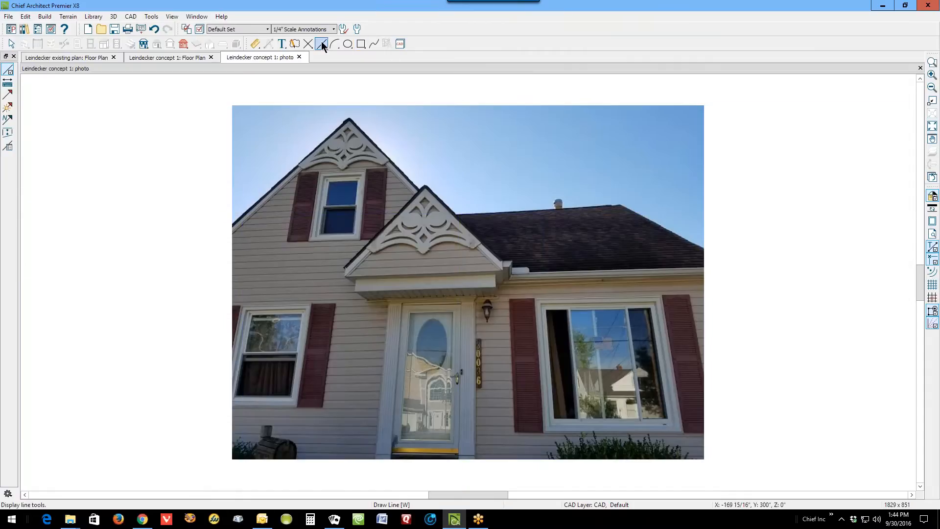
pyautogui.click(426, 186)
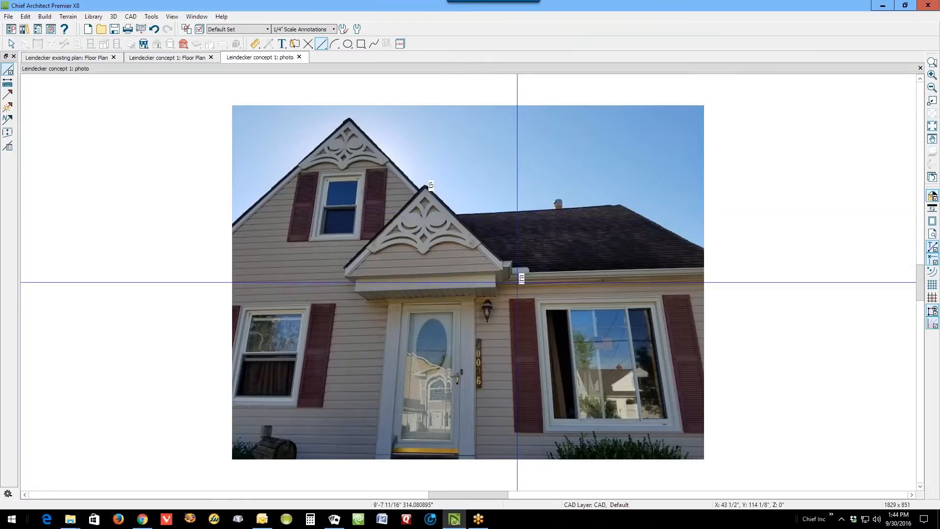
pyautogui.click(544, 309)
# Set the angle number style to Pitch and check the roof line's slope in its specification.
pyautogui.rightClick(497, 256)
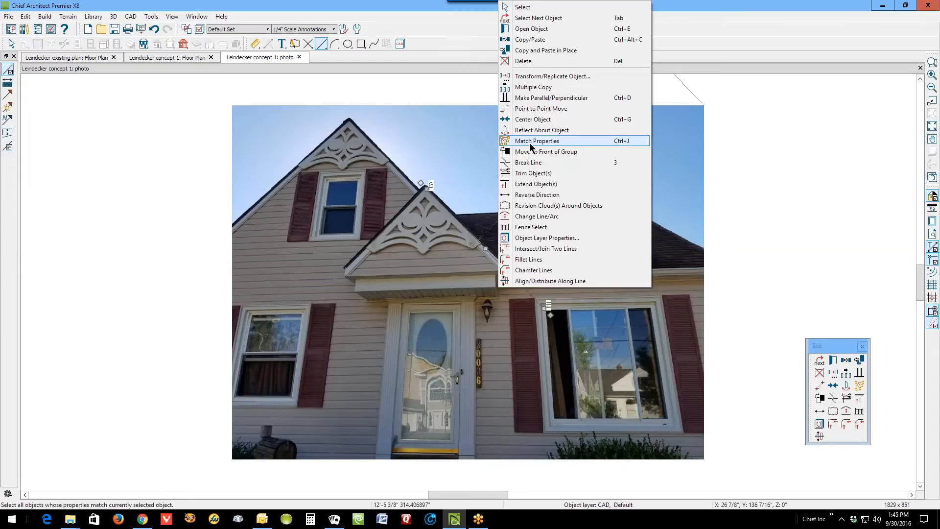
pyautogui.click(533, 29)
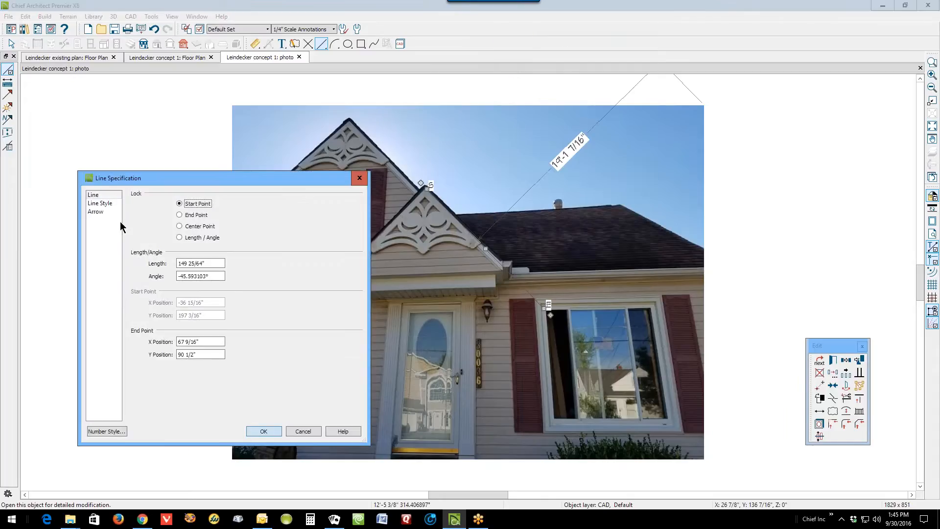
pyautogui.click(103, 203)
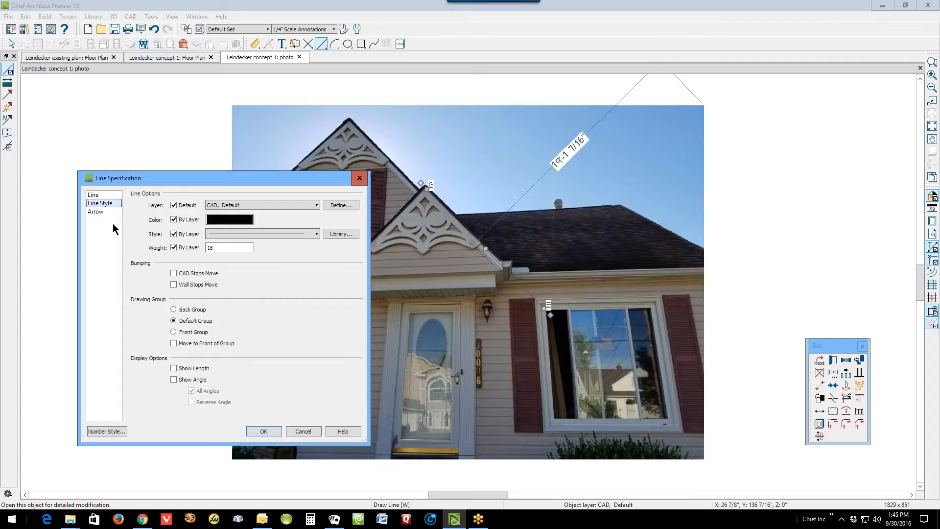
pyautogui.click(103, 195)
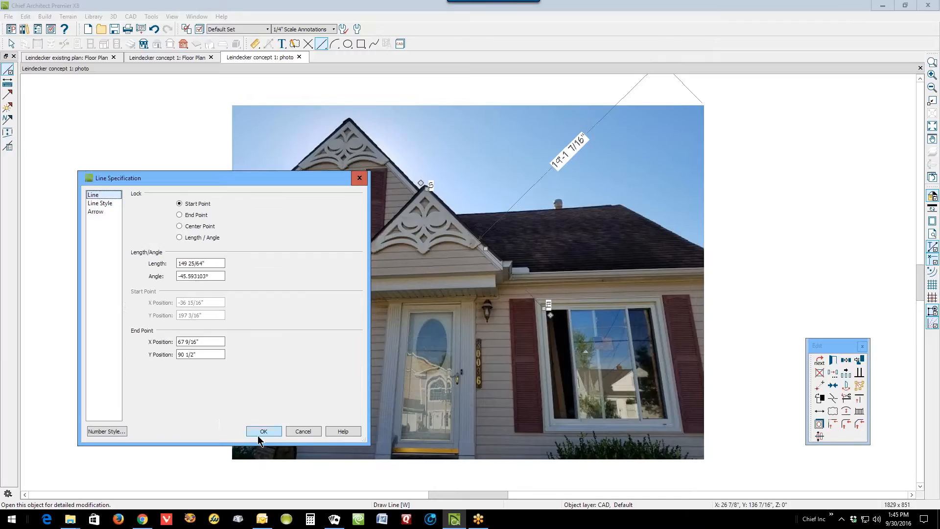
pyautogui.click(106, 431)
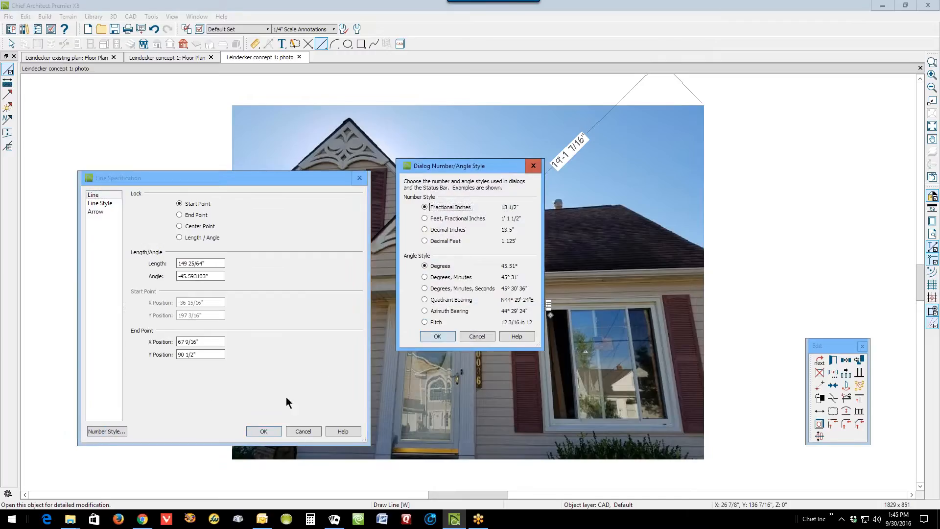
pyautogui.click(425, 322)
pyautogui.click(437, 337)
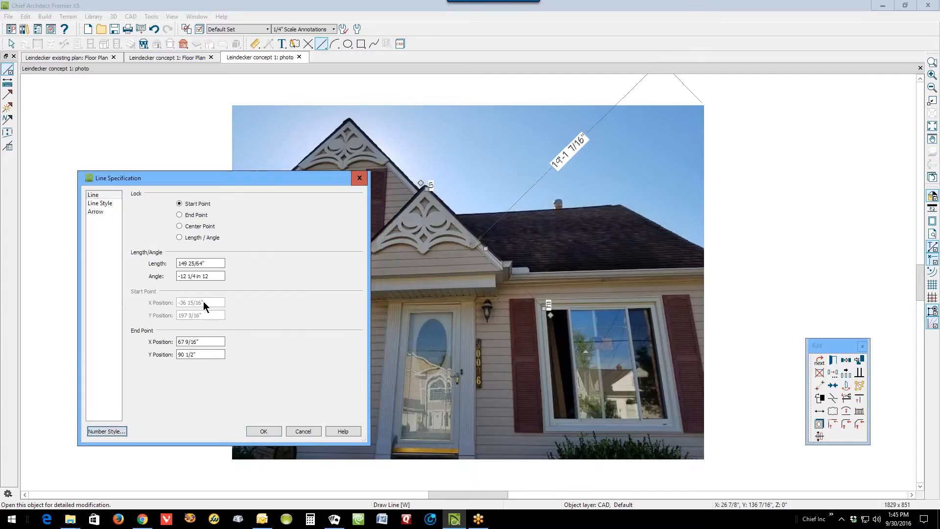
pyautogui.click(306, 433)
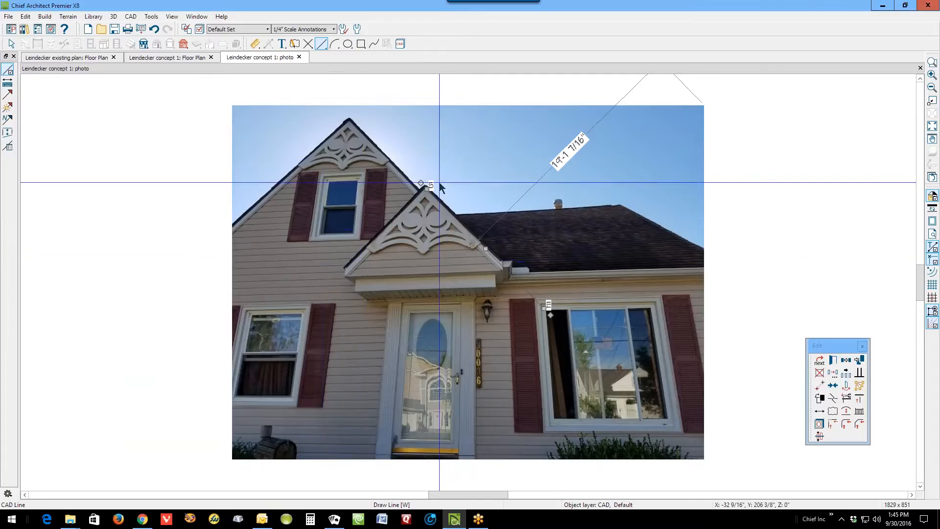
# Close the photo view to return to the concept 1 floor plan.
pyautogui.scroll(-2, 532, 226)
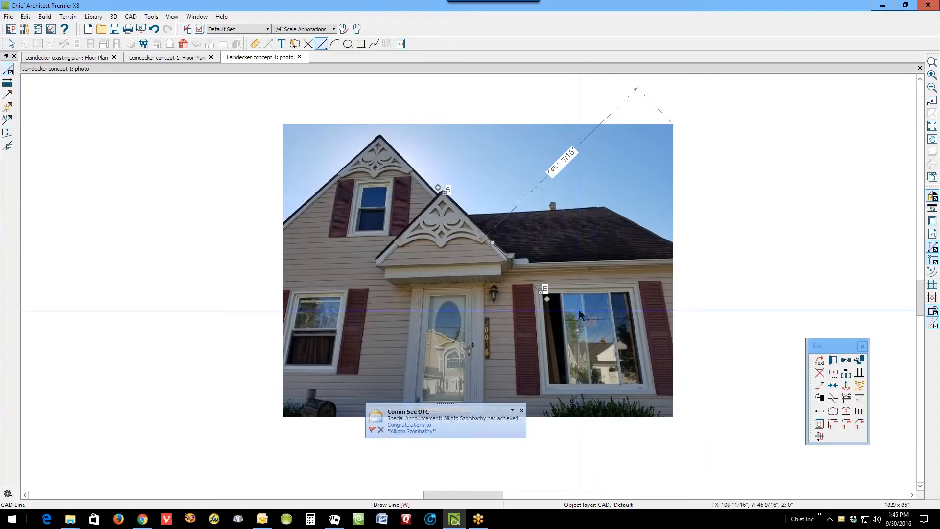
pyautogui.click(523, 413)
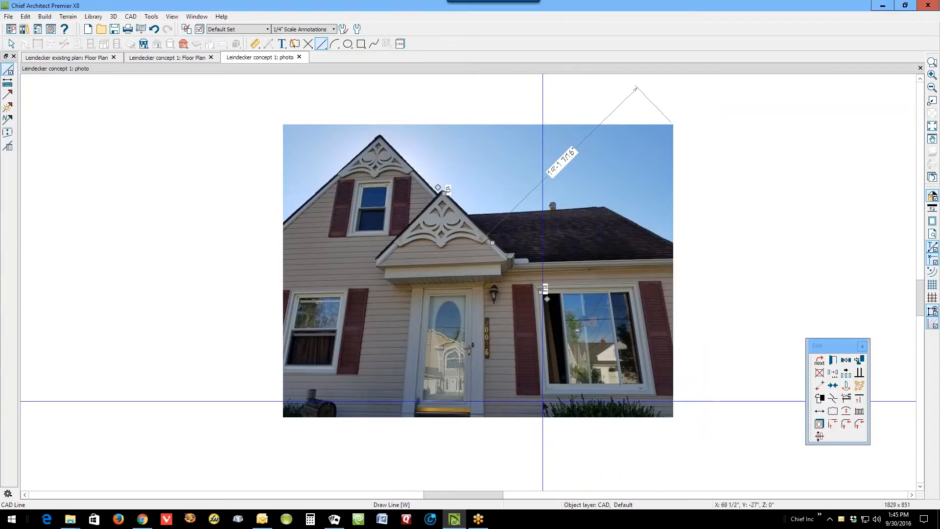
pyautogui.click(299, 57)
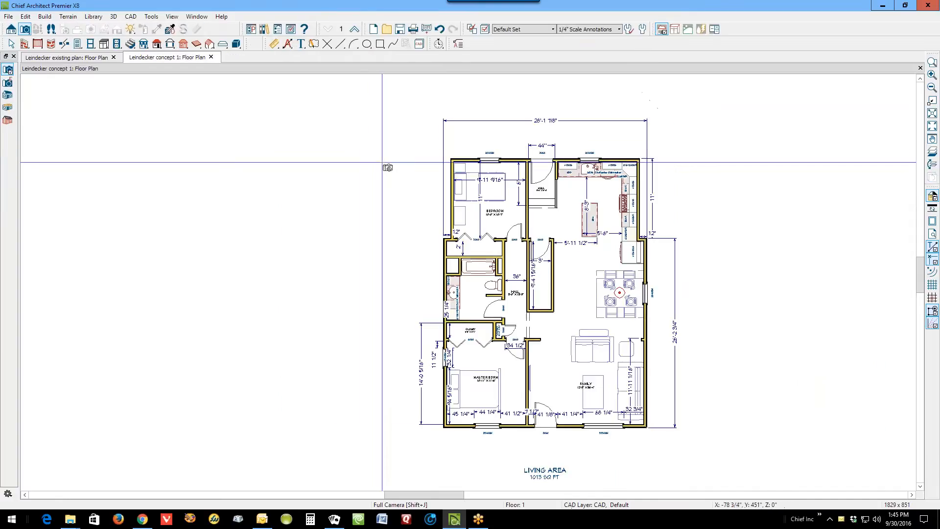
# Draw straight railings around the front door to form an entry porch about 5'-1 1/2" wide and 2'-4 1/2" deep.
pyautogui.scroll(-2, 380, 157)
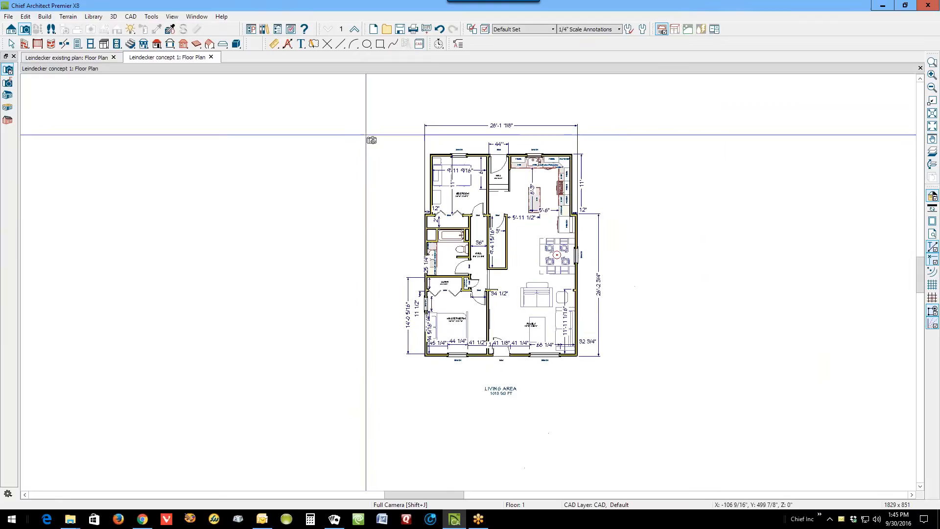
pyautogui.scroll(5, 504, 413)
pyautogui.press('space')
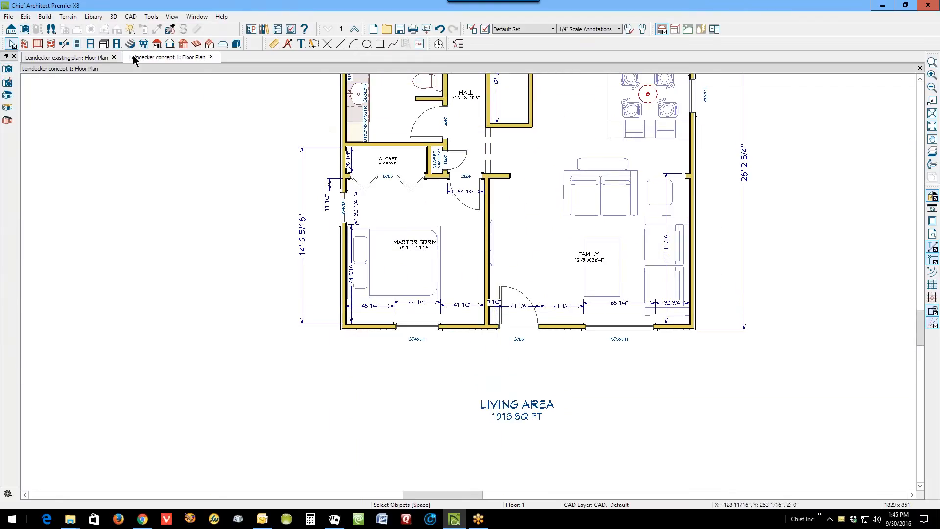
pyautogui.click(25, 44)
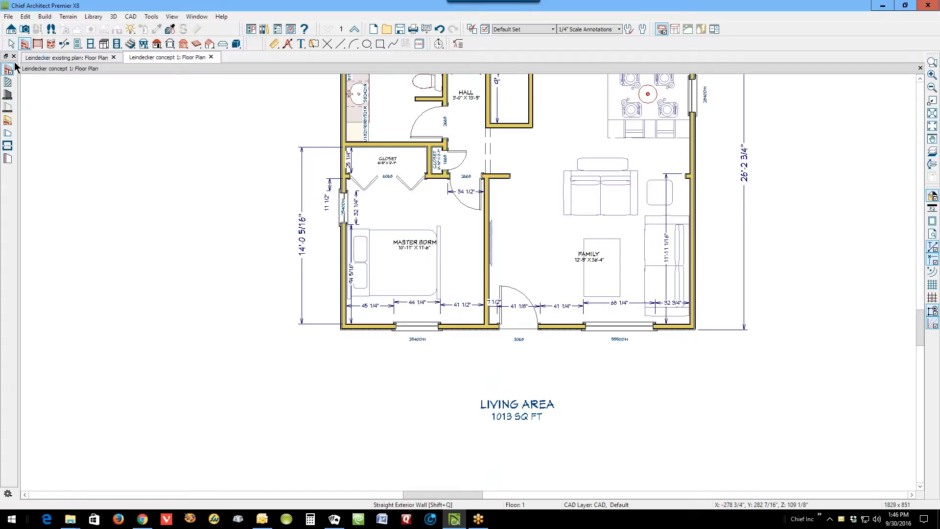
pyautogui.click(38, 44)
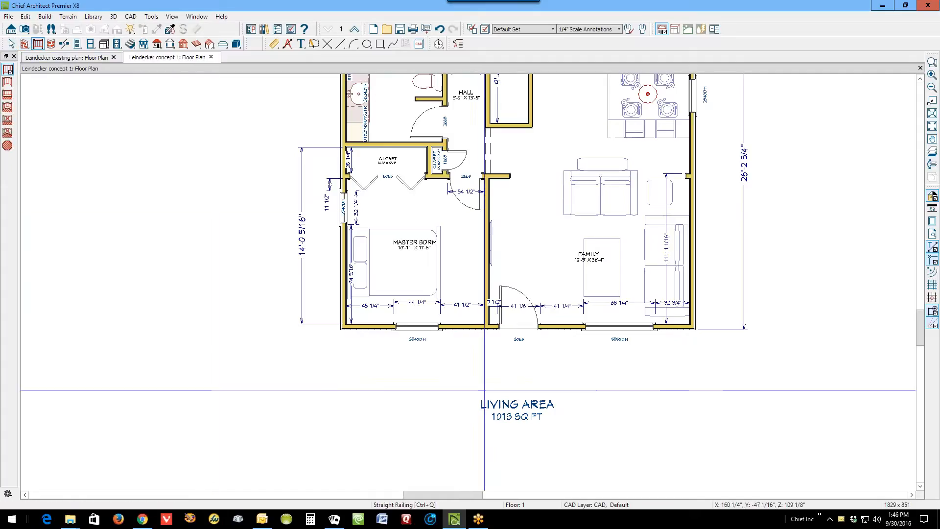
pyautogui.moveTo(549, 329); pyautogui.dragTo(487, 329)
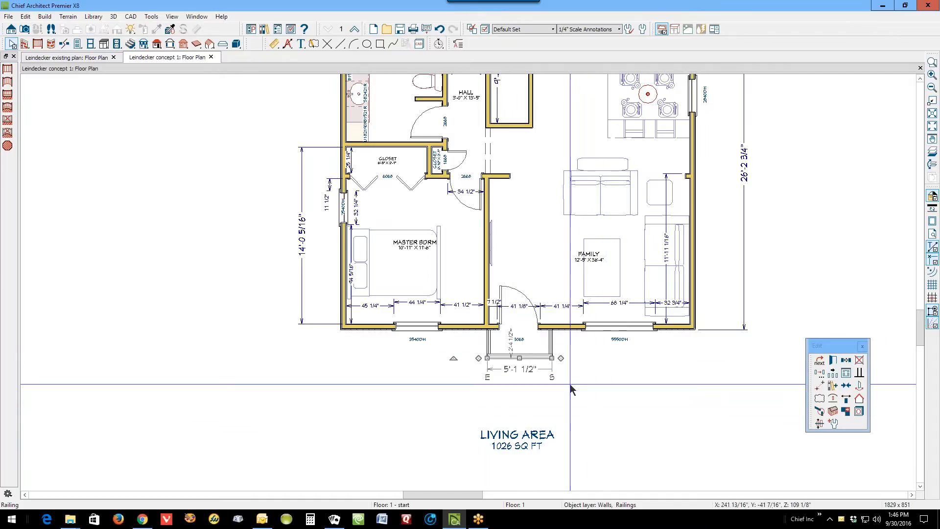
# Select all three entry porch railings and make them Invisible.
pyautogui.keyDown('shift'); pyautogui.click(550, 339); pyautogui.keyUp('shift')
pyautogui.keyDown('shift'); pyautogui.click(488, 339); pyautogui.keyUp('shift')
pyautogui.click(820, 361)
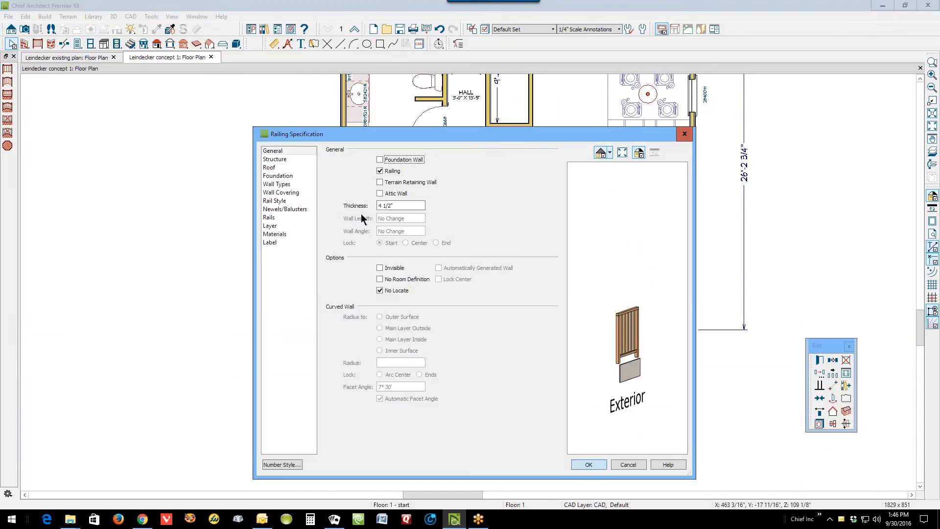
pyautogui.click(381, 268)
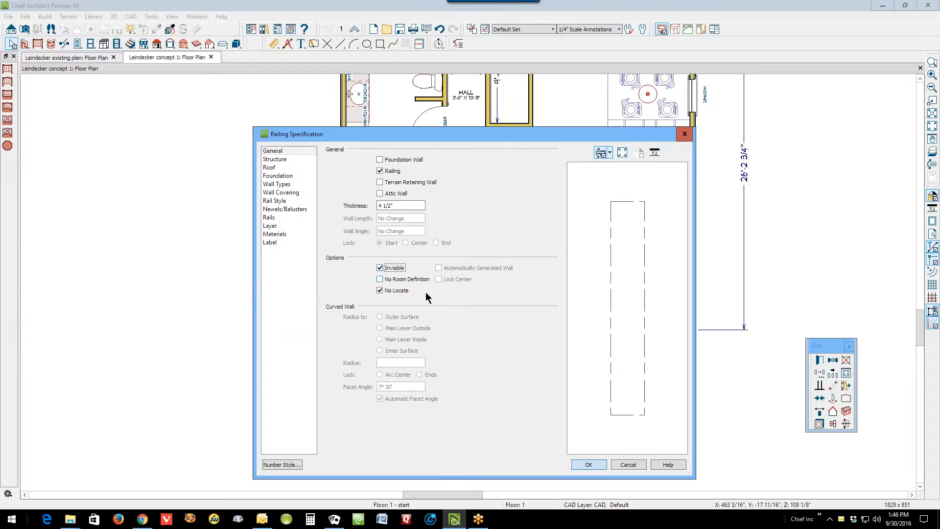
pyautogui.click(598, 466)
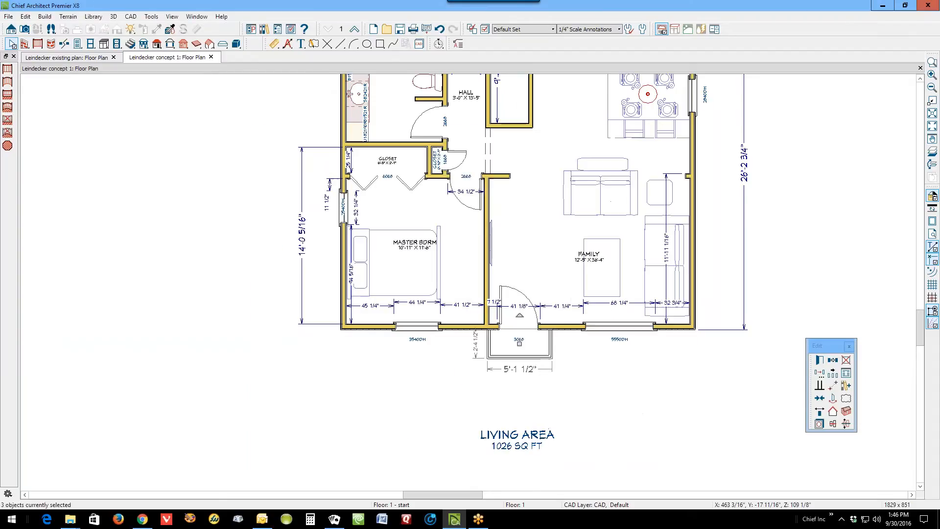
# Make the porch's front railing a gable wall in its roof settings.
pyautogui.rightClick(541, 359)
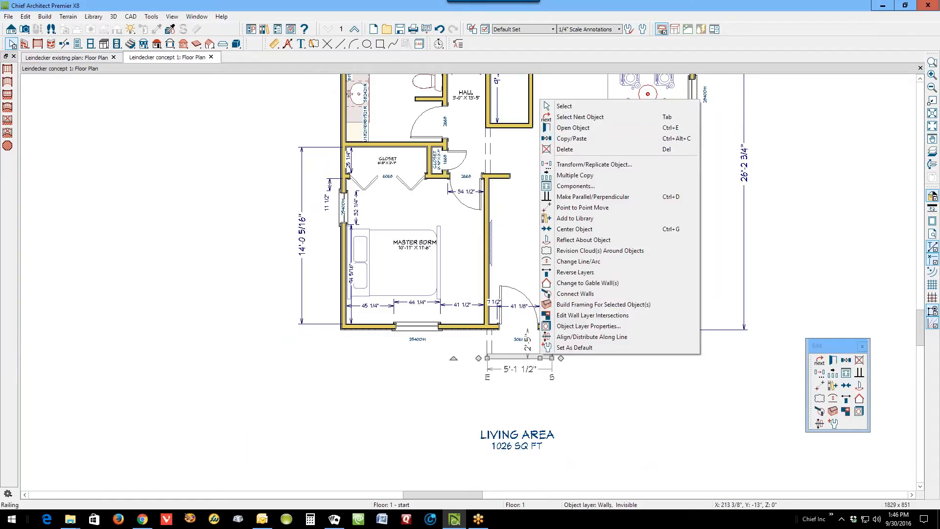
pyautogui.click(572, 128)
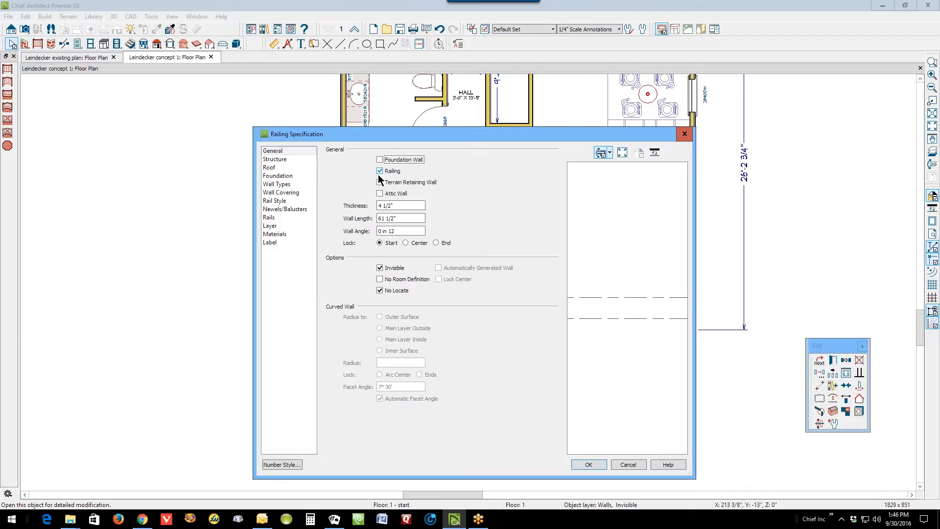
pyautogui.click(271, 168)
pyautogui.click(390, 160)
pyautogui.click(580, 467)
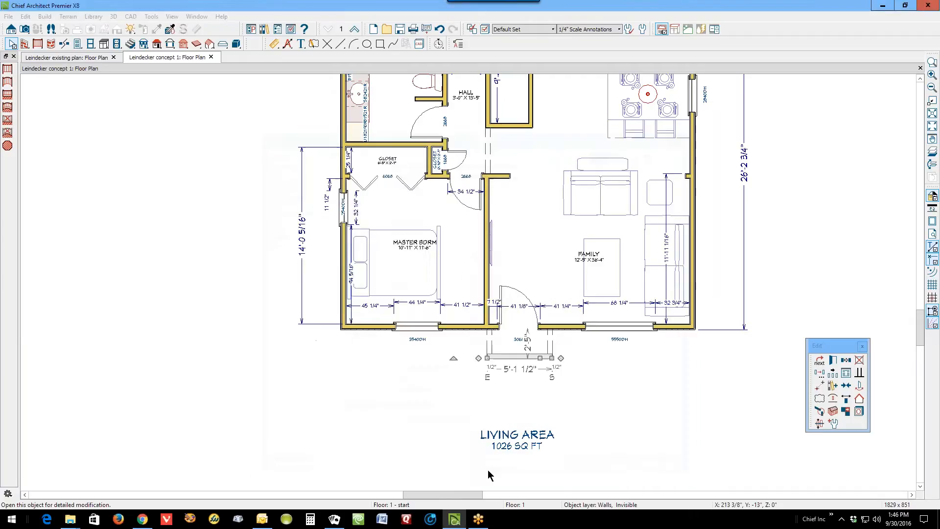
# Switch to Chrome and examine the entry gable and roof in the forum thread's house photo.
pyautogui.click(145, 523)
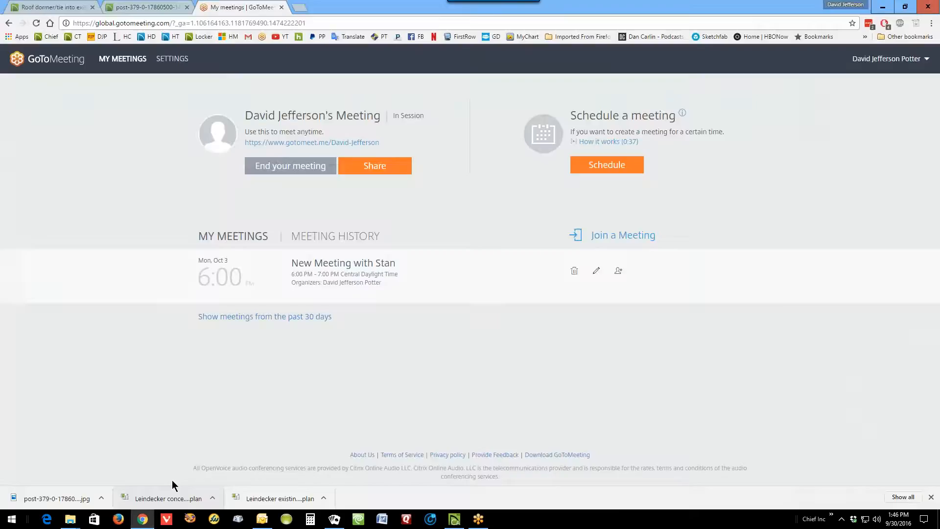
pyautogui.click(63, 7)
pyautogui.scroll(3, 375, 195)
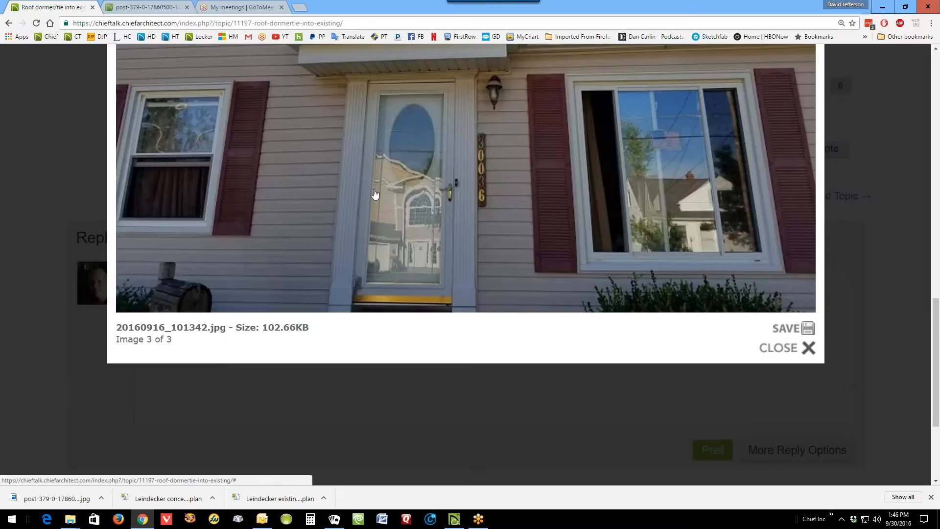
pyautogui.scroll(1, 623, 239)
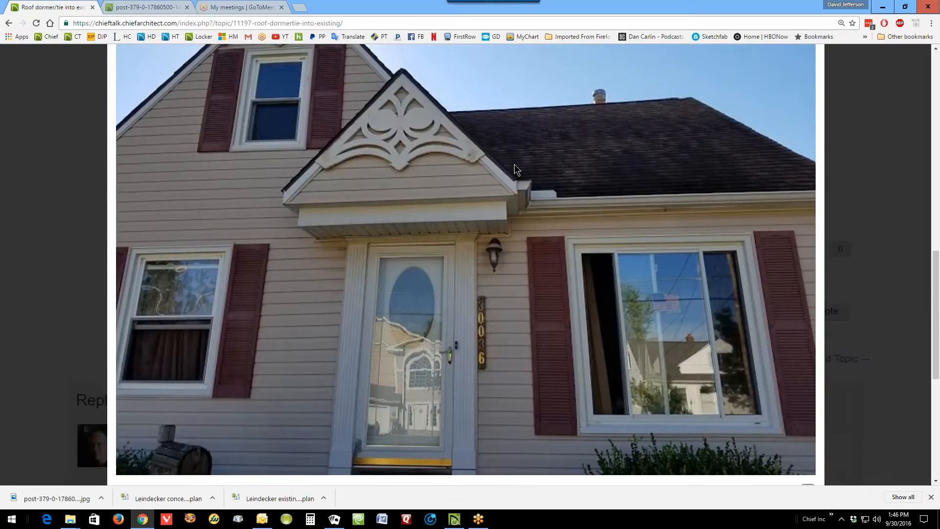
pyautogui.scroll(1, 483, 161)
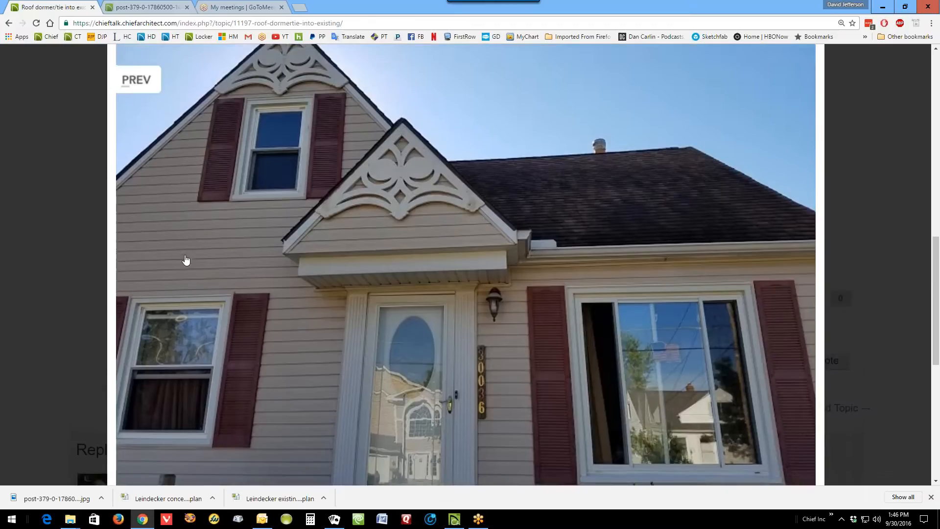
pyautogui.scroll(1, 186, 260)
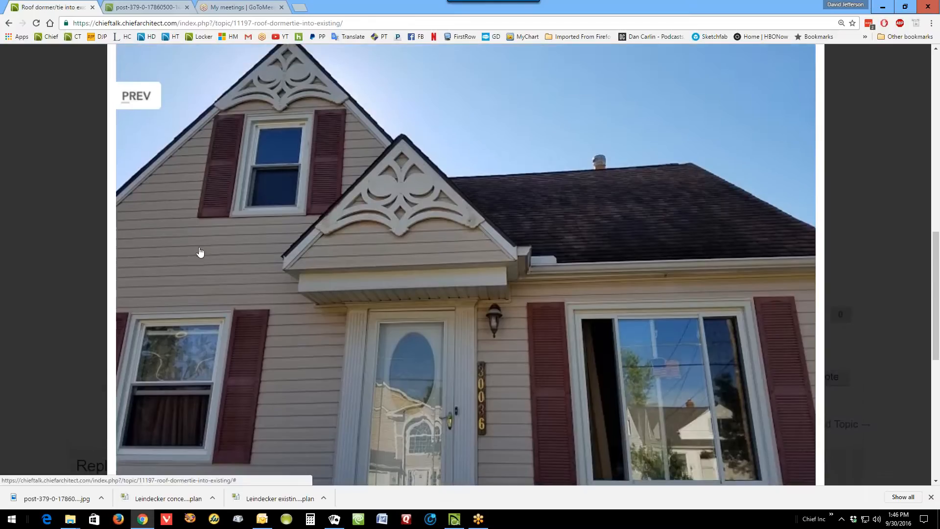
pyautogui.click(883, 9)
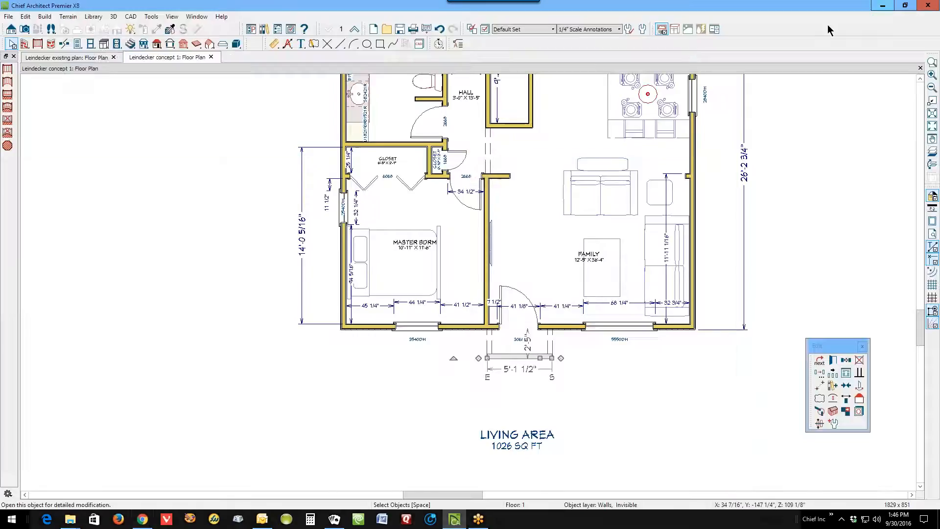
# Break the front exterior wall at the right edge of the entry porch.
pyautogui.click(519, 398)
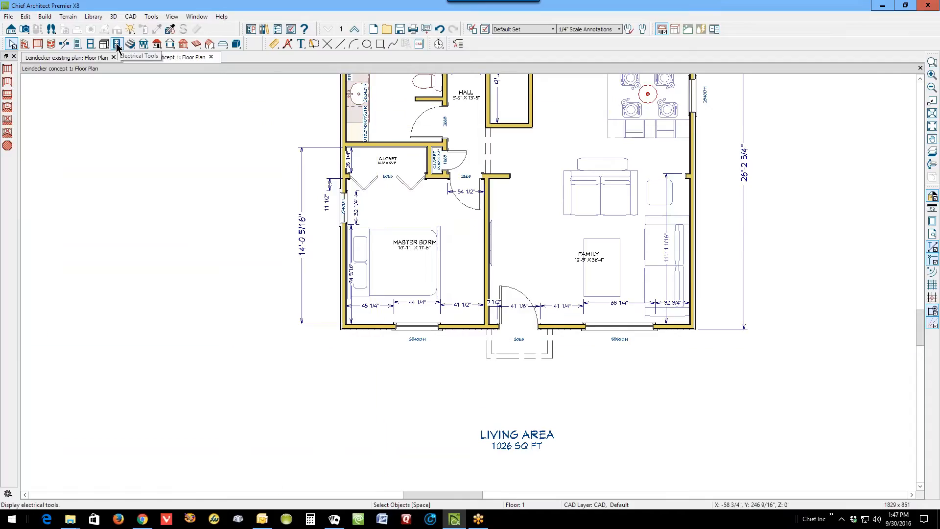
pyautogui.click(63, 43)
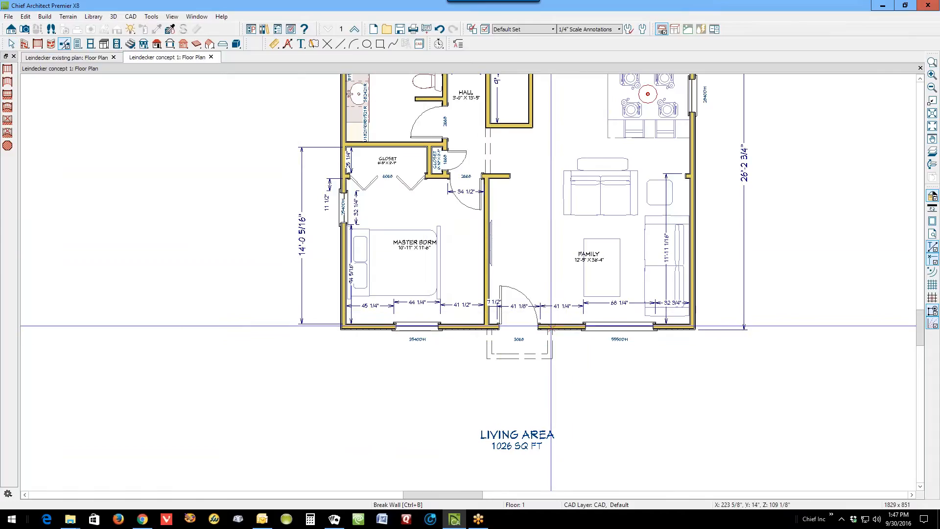
pyautogui.press('space')
# Check the roof settings of the two front exterior wall segments on either side of the break.
pyautogui.click(465, 328)
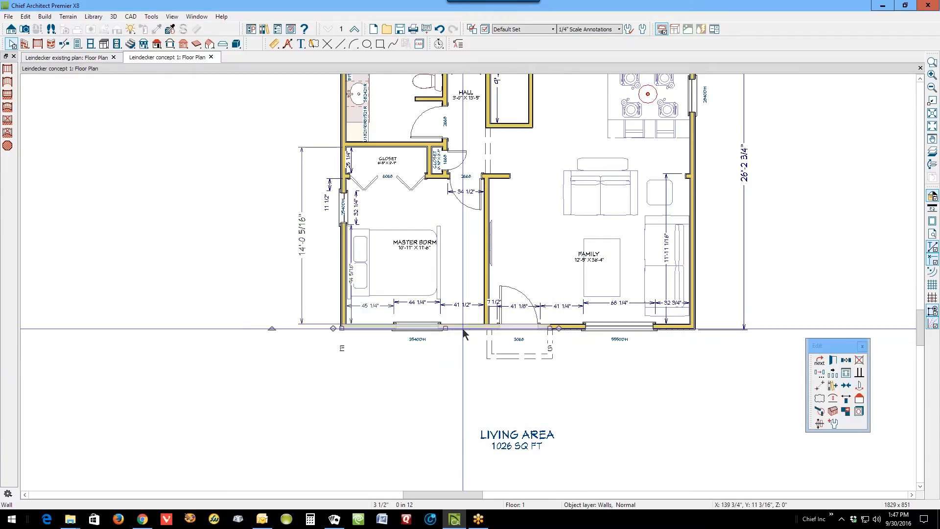
pyautogui.click(833, 361)
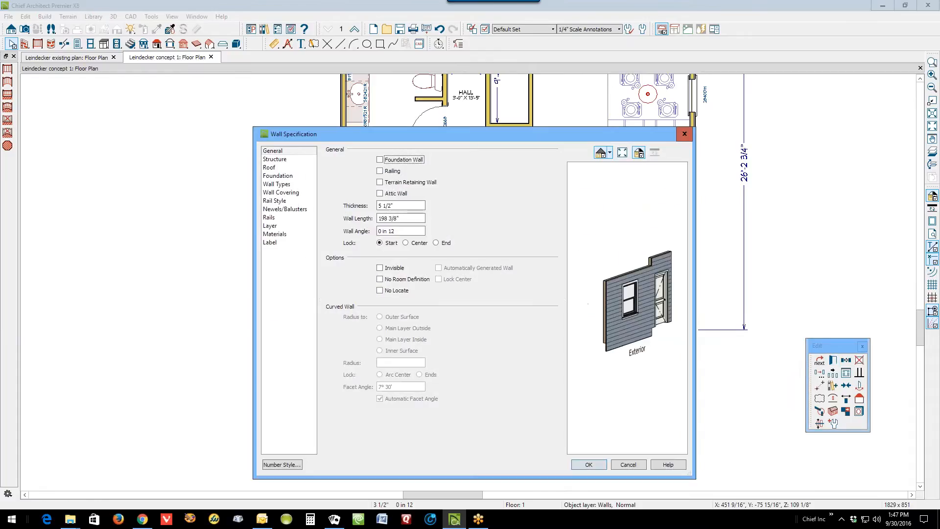
pyautogui.click(287, 168)
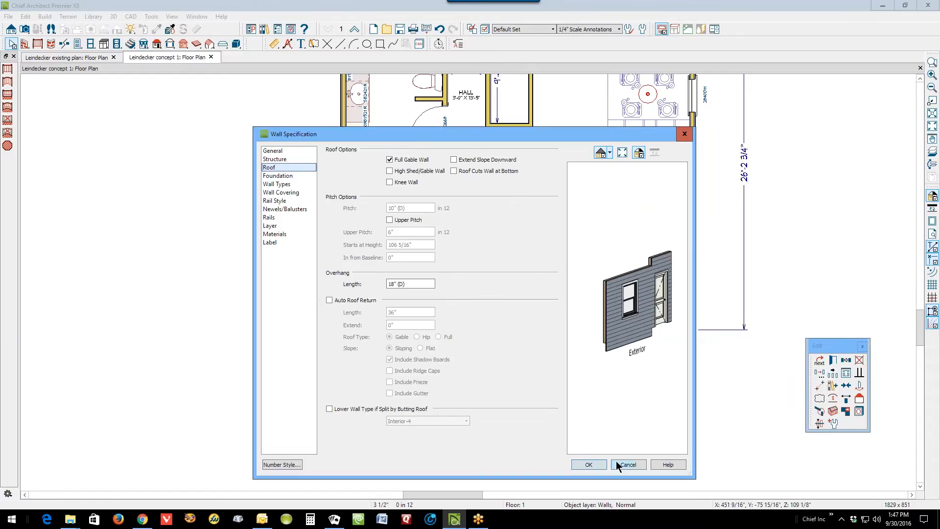
pyautogui.click(589, 464)
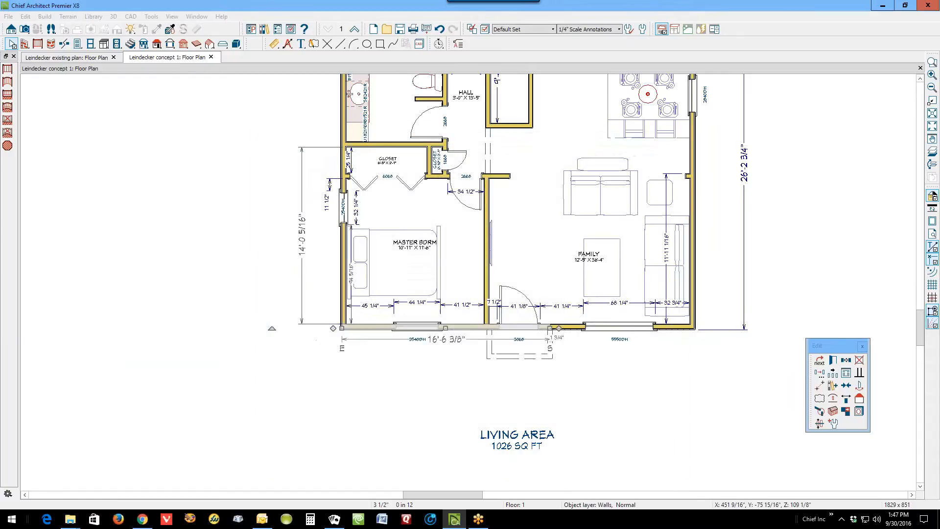
pyautogui.rightClick(678, 328)
pyautogui.click(707, 99)
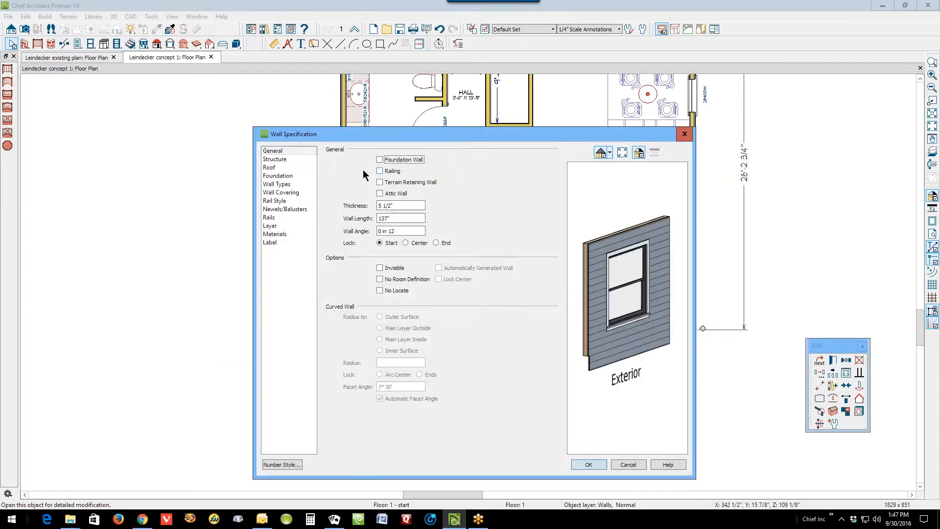
pyautogui.click(273, 168)
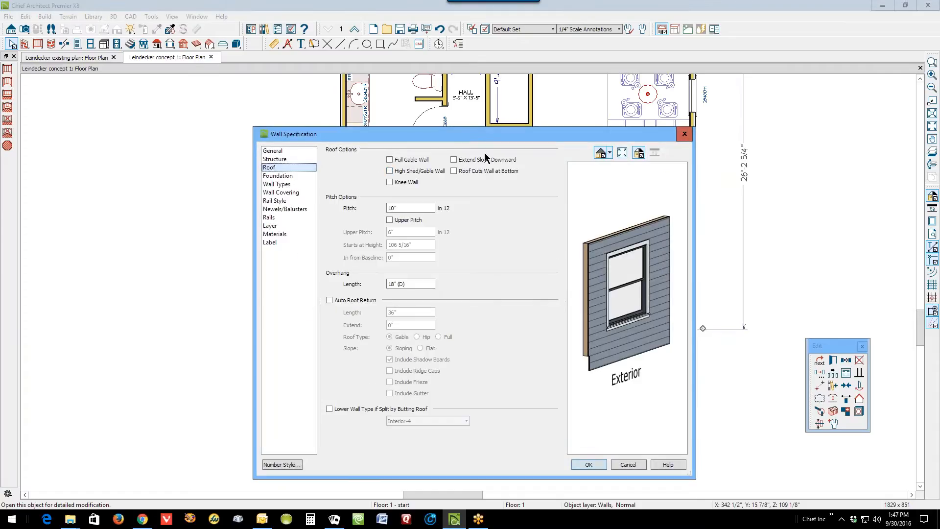
pyautogui.click(628, 464)
# Check the shared roof settings of the two long exterior side walls of the house.
pyautogui.scroll(-4, 634, 436)
pyautogui.click(595, 380)
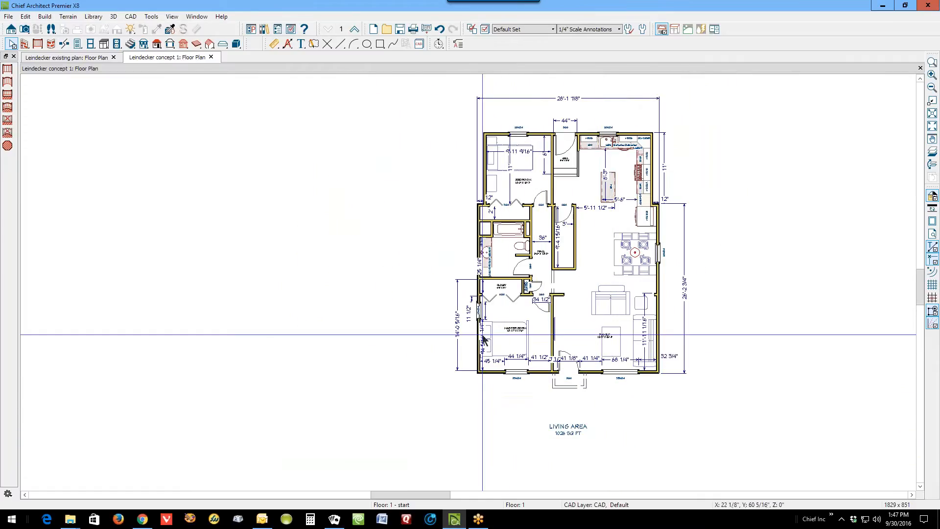
pyautogui.click(478, 353)
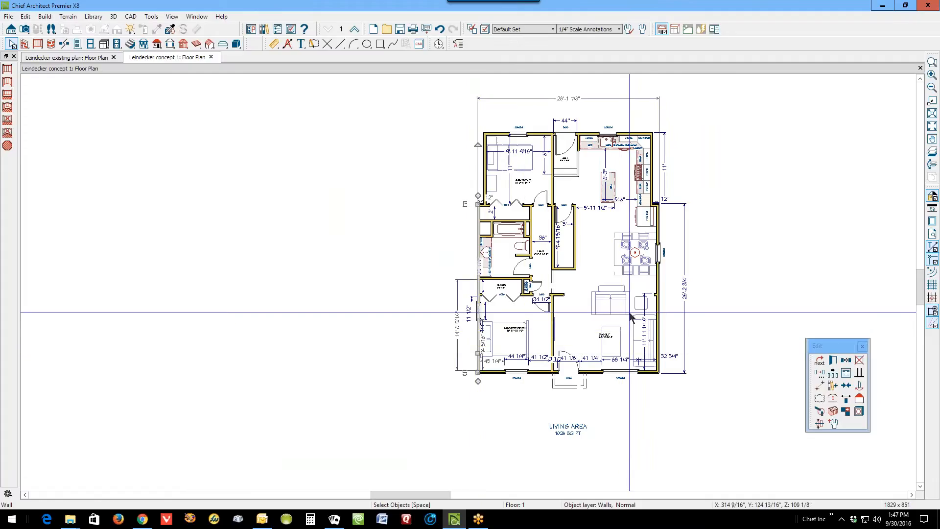
pyautogui.click(658, 292)
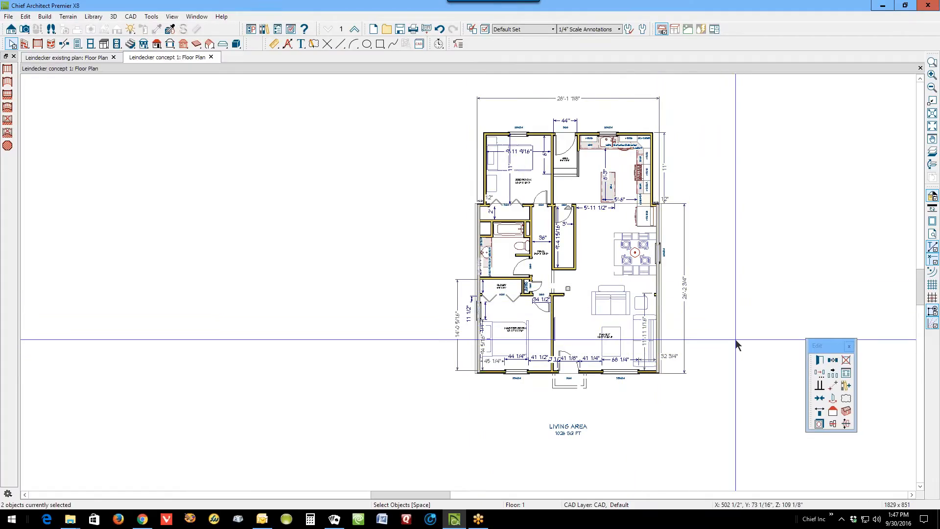
pyautogui.click(821, 361)
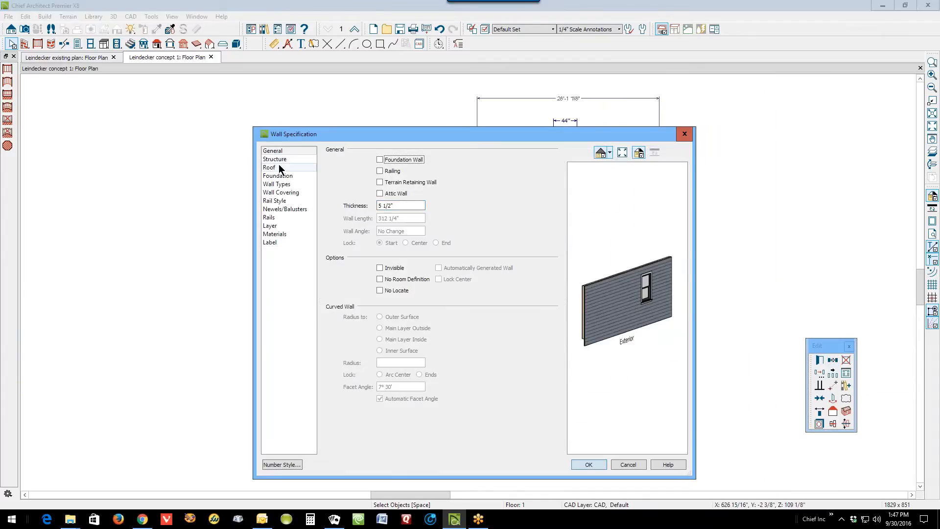
pyautogui.click(289, 167)
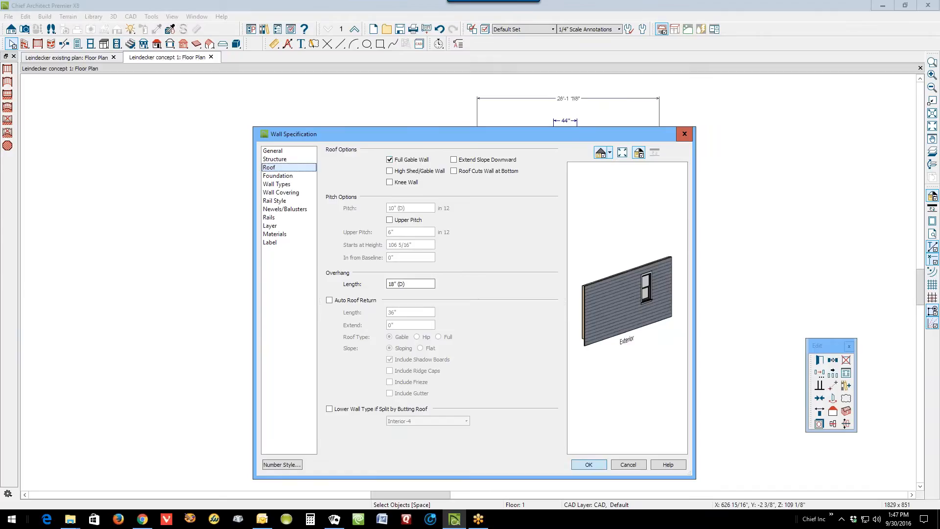
pyautogui.click(634, 463)
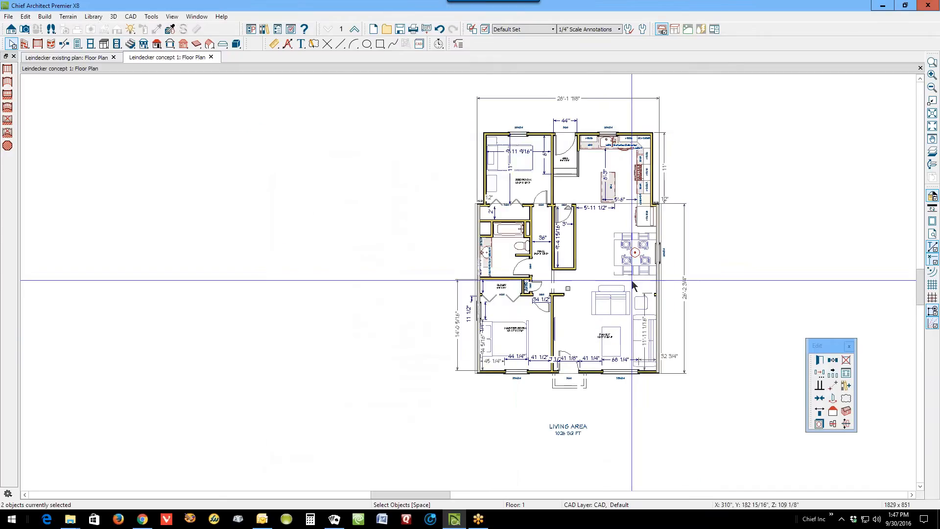
# Make the rear exterior wall behind the bedroom and kitchen a Full Gable Wall in its roof settings.
pyautogui.rightClick(546, 133)
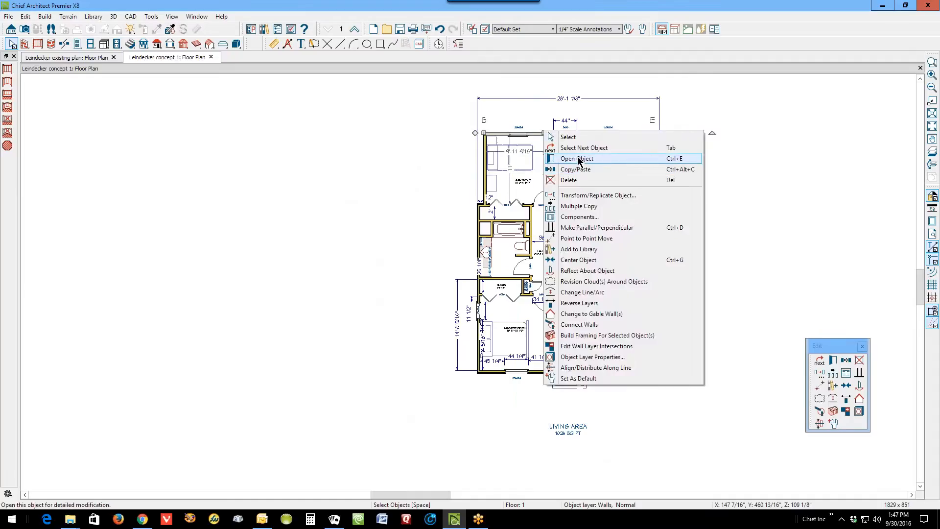
pyautogui.click(577, 159)
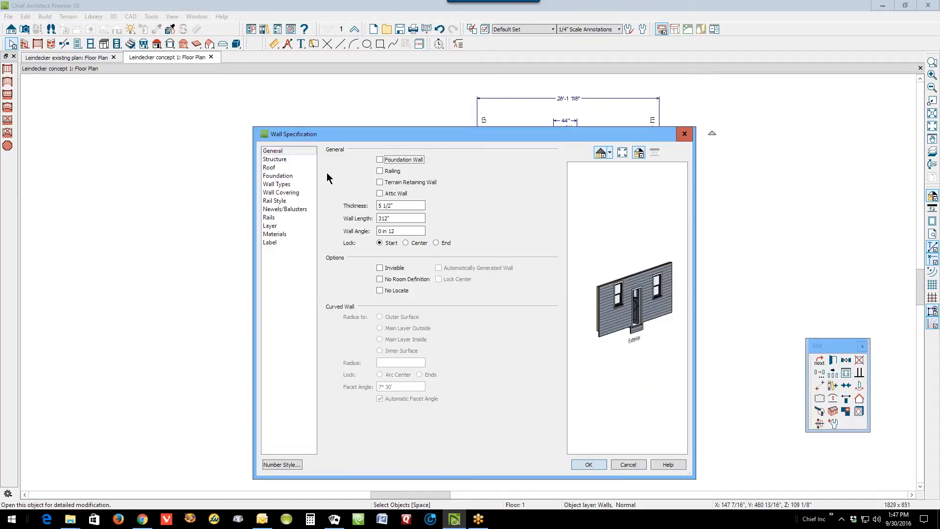
pyautogui.click(270, 168)
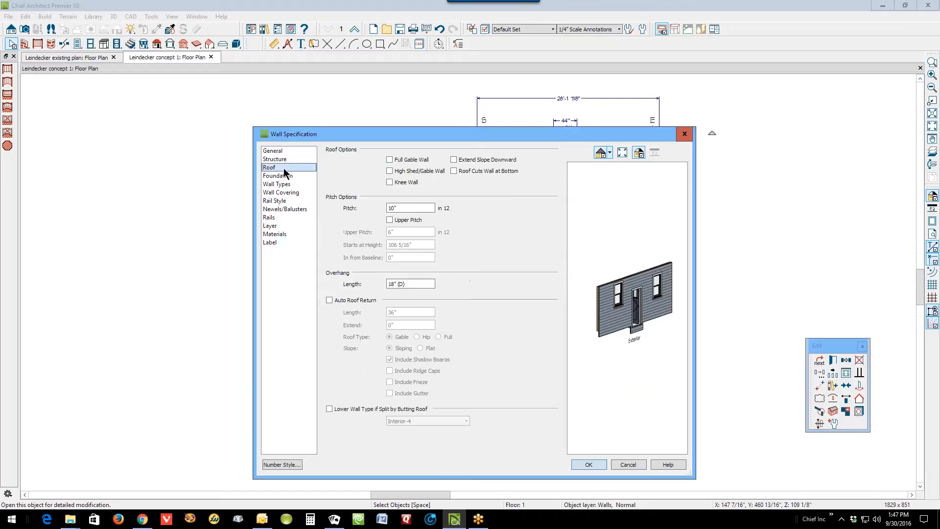
pyautogui.click(397, 160)
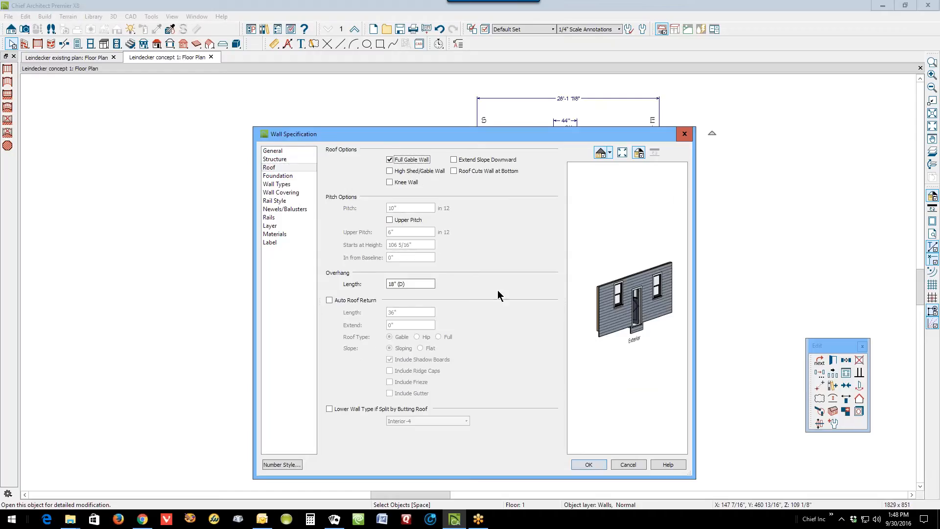
pyautogui.click(589, 464)
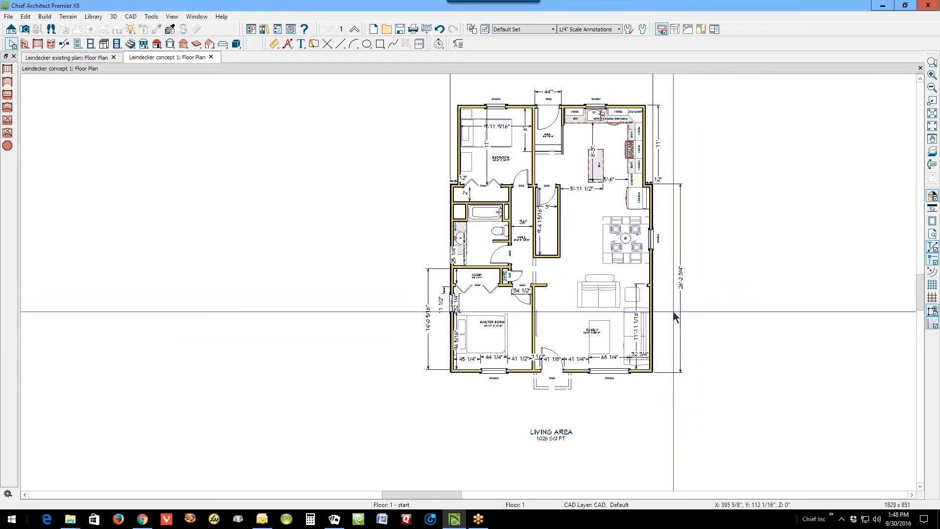
# Build the roof planes with the roof pitch set to 12 in 12.
pyautogui.scroll(1, 355, 169)
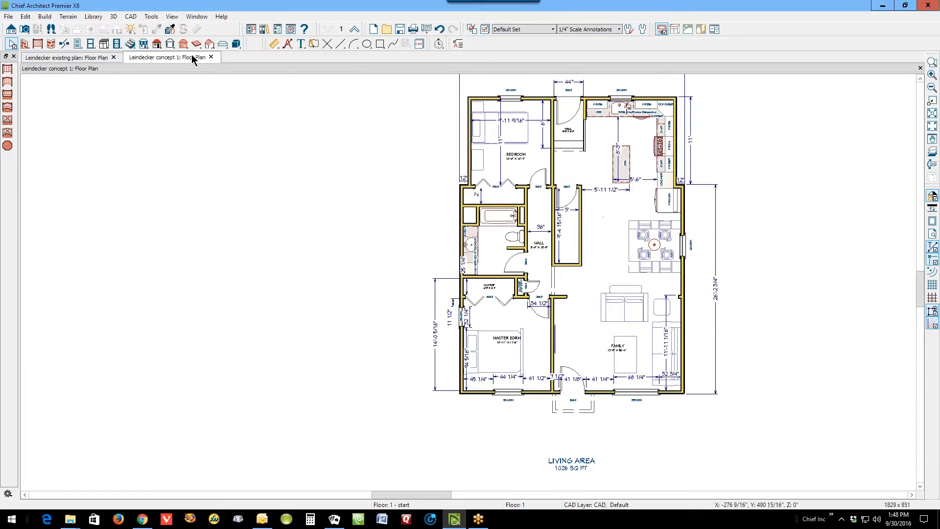
pyautogui.doubleClick(155, 45)
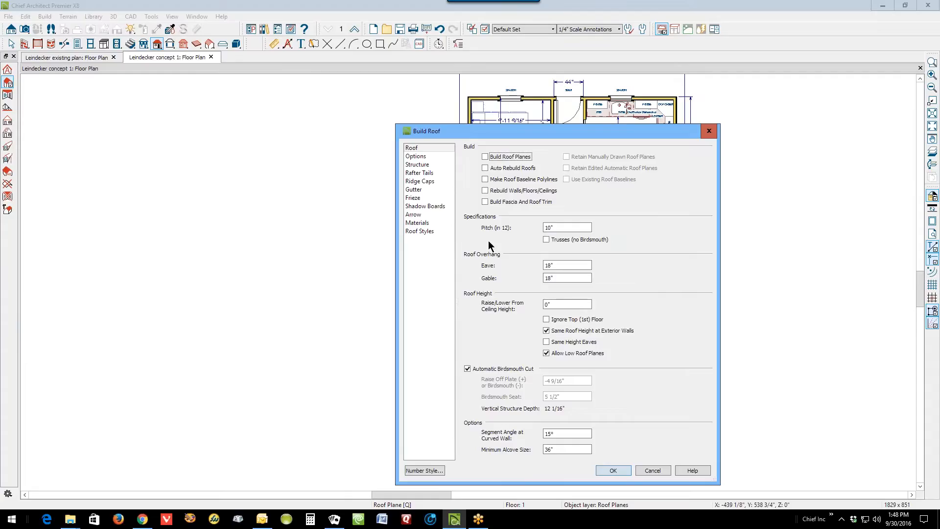
pyautogui.doubleClick(557, 228)
pyautogui.click(486, 157)
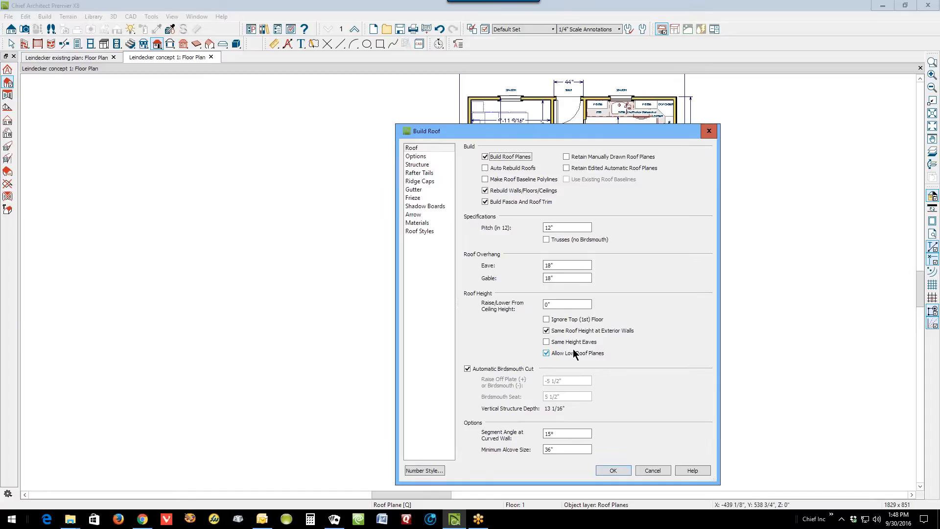
pyautogui.click(557, 279)
pyautogui.hotkey('shift', 'Tab')
pyautogui.click(613, 470)
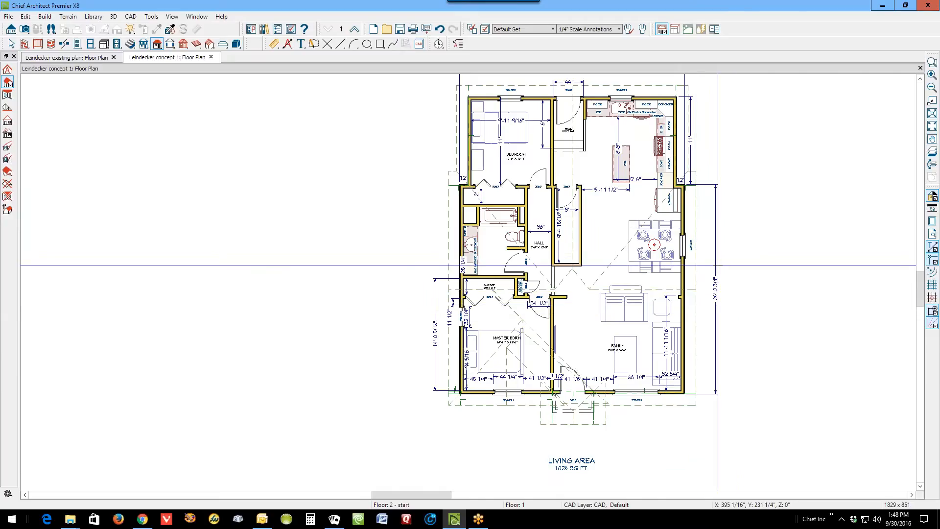
# Create a Perspective Full Overview and orbit it to examine the front gables and the roof behind the entry.
pyautogui.click(25, 29)
pyautogui.click(9, 94)
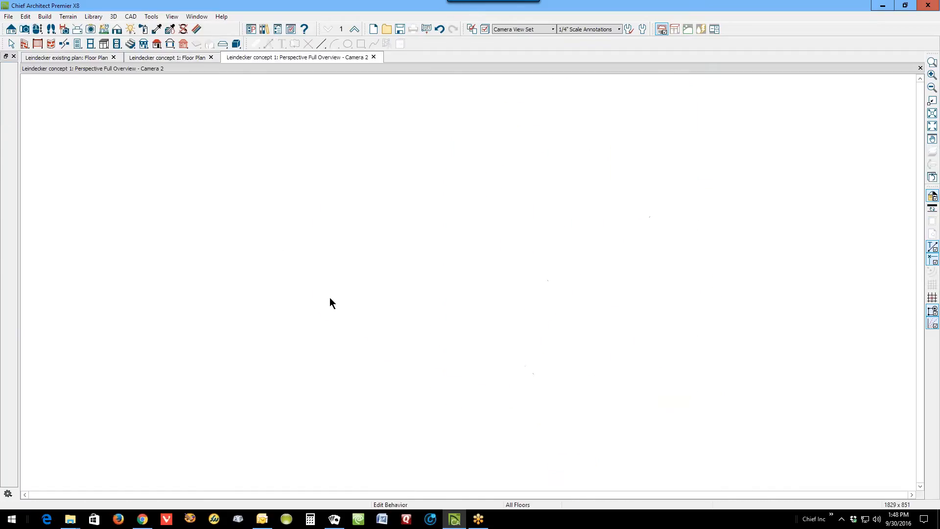
pyautogui.moveTo(391, 303); pyautogui.dragTo(466, 286)
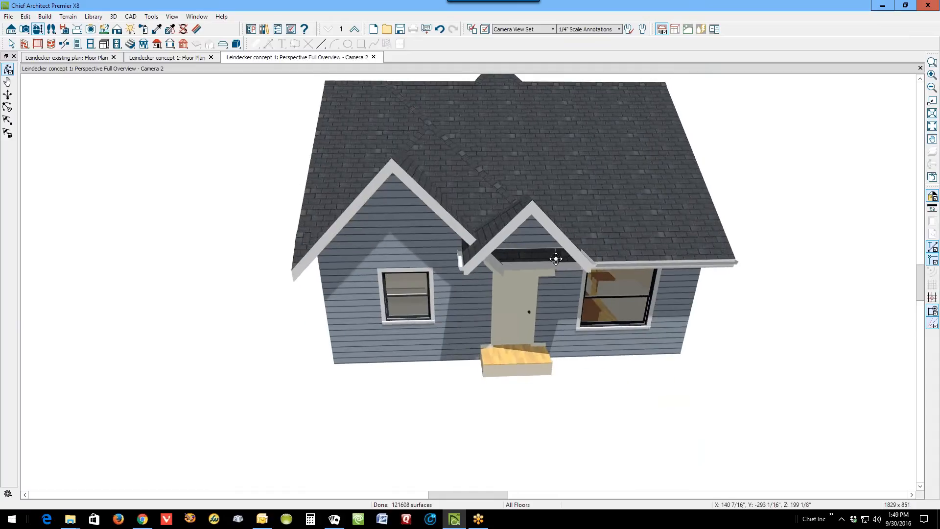
pyautogui.moveTo(575, 218); pyautogui.dragTo(529, 282)
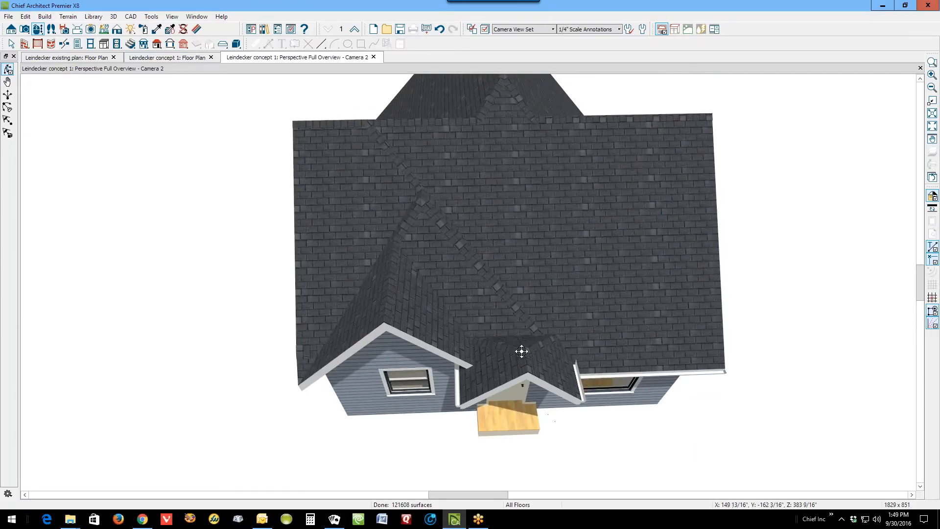
# Delete the small triangular roof plane behind the entry gable and the long sloping plane between the two front gables.
pyautogui.press('space')
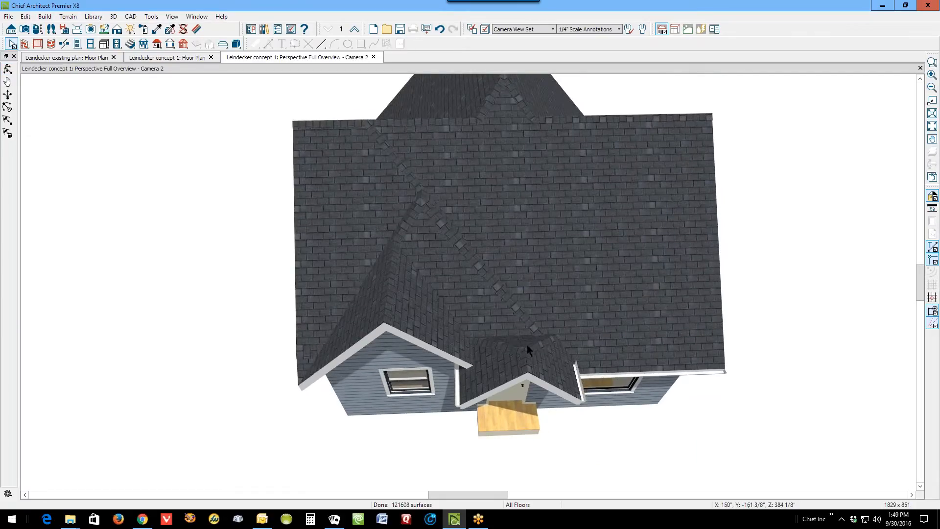
pyautogui.click(524, 343)
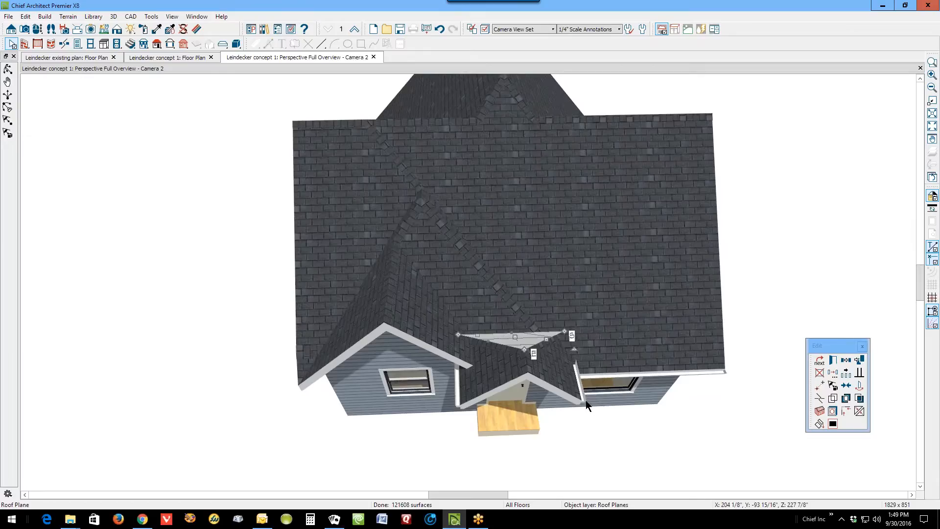
pyautogui.click(489, 305)
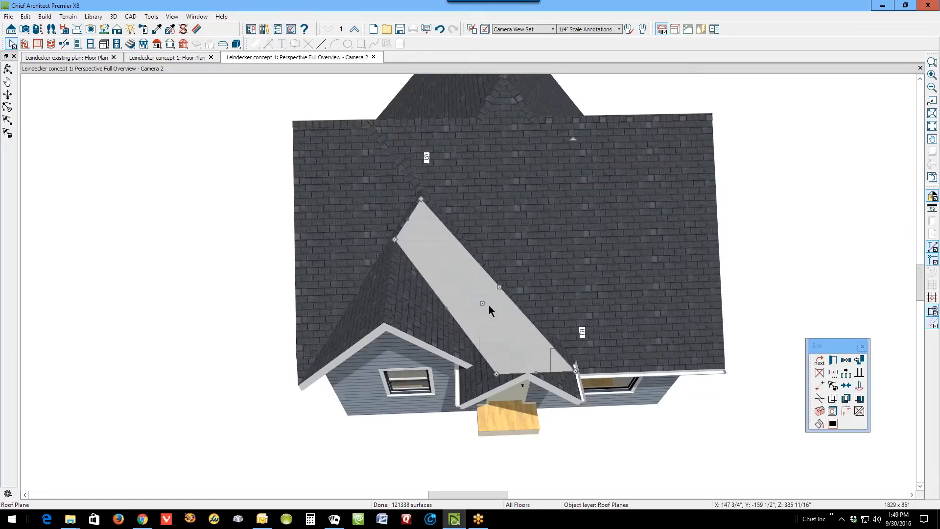
pyautogui.press('Delete')
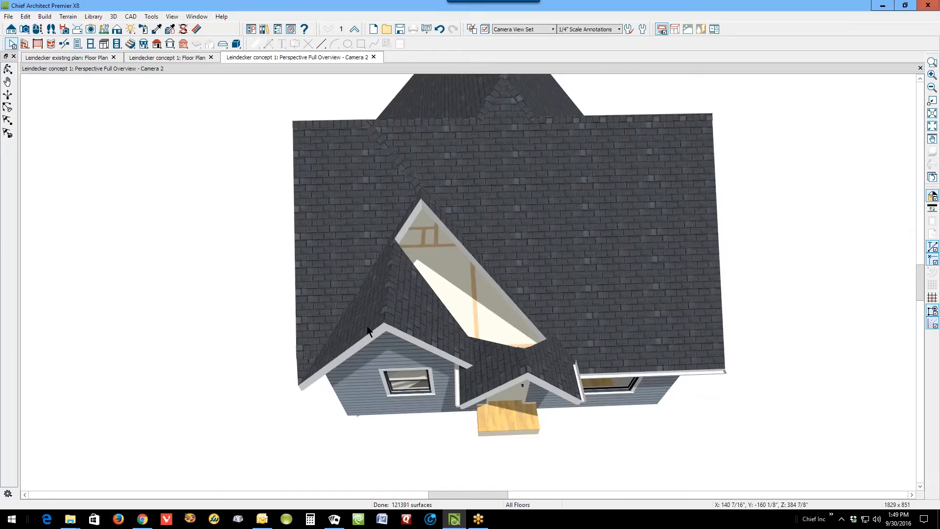
# Stretch the ridge corner of the entry gable's right roof plane up toward the main roof by about 6'-5".
pyautogui.click(542, 354)
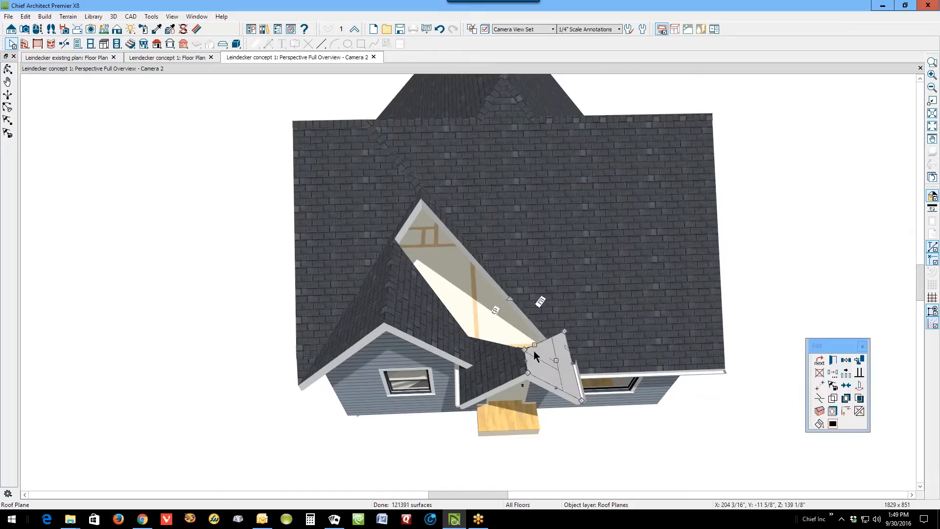
pyautogui.moveTo(525, 349); pyautogui.dragTo(510, 277)
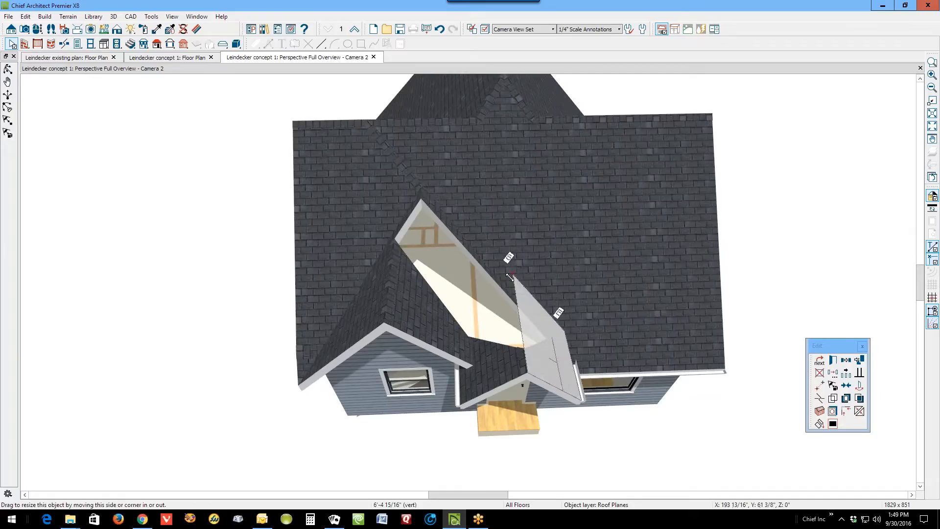
pyautogui.click(524, 327)
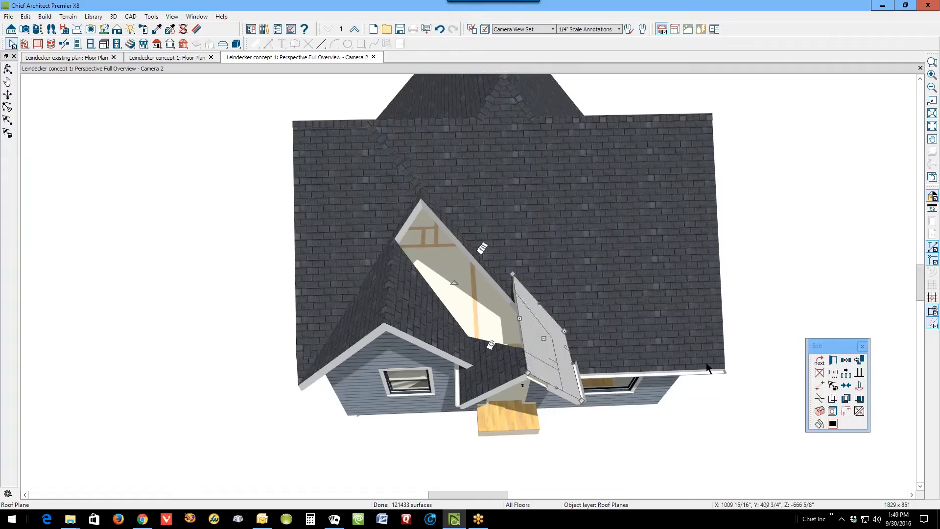
# Try to join the entry gable's stretched right roof plane to the left slope of the master bedroom gable.
pyautogui.click(861, 411)
pyautogui.click(511, 298)
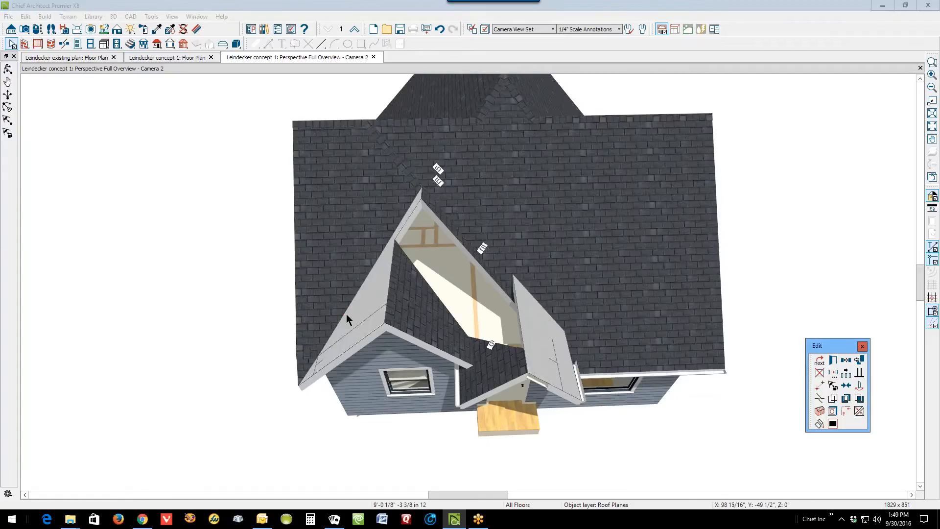
pyautogui.click(378, 299)
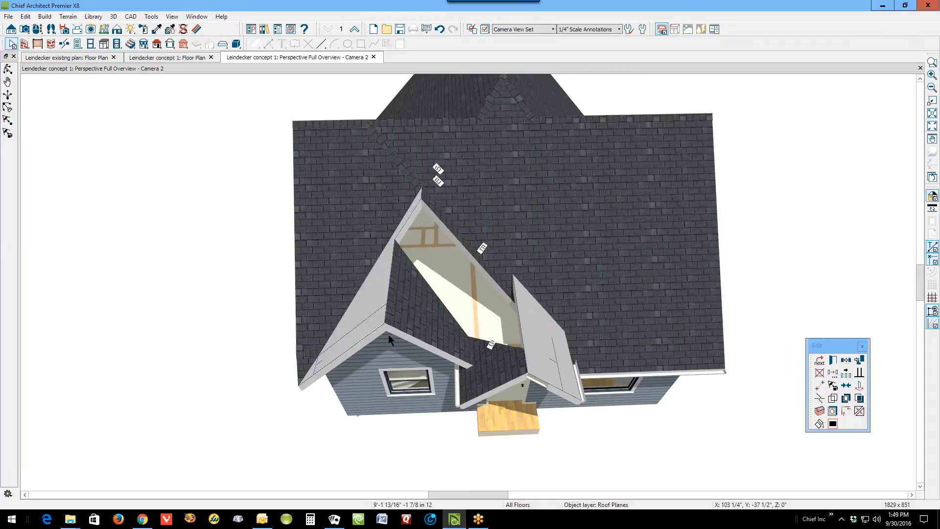
pyautogui.click(678, 387)
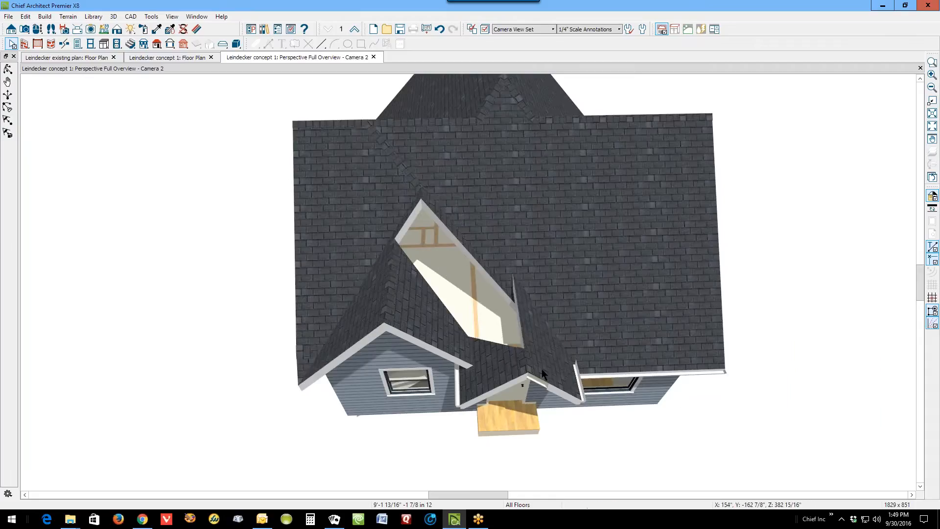
# Extend the entry gable's right roof plane past its ridge toward the master bedroom gable to cover most of the opening.
pyautogui.click(535, 340)
pyautogui.press('Delete')
pyautogui.hotkey('ctrl', 'Tab')
pyautogui.hotkey('ctrl', 'Tab')
pyautogui.hotkey('ctrl', 'Tab')
pyautogui.hotkey('ctrl', 'Tab')
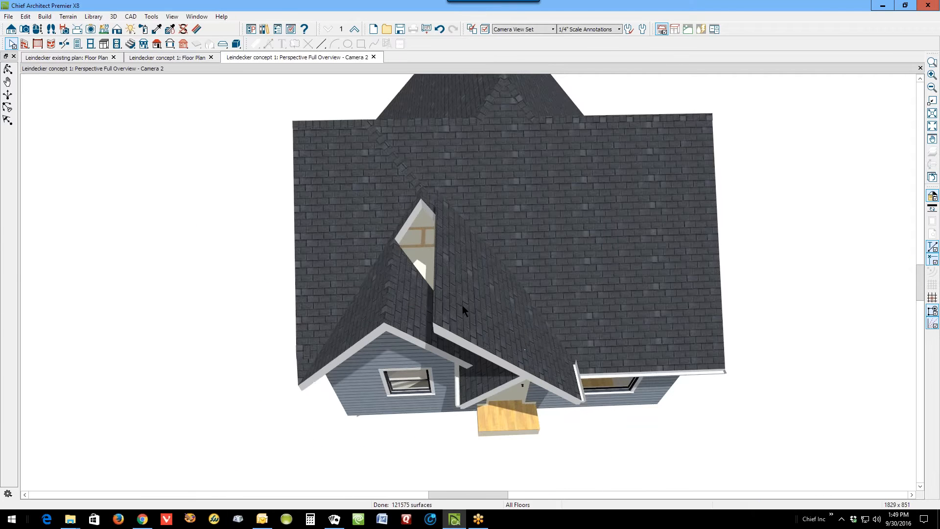
# Pull the upper corners of the master bedroom gable's left roof plane back to trim its top end near the ridge.
pyautogui.click(378, 299)
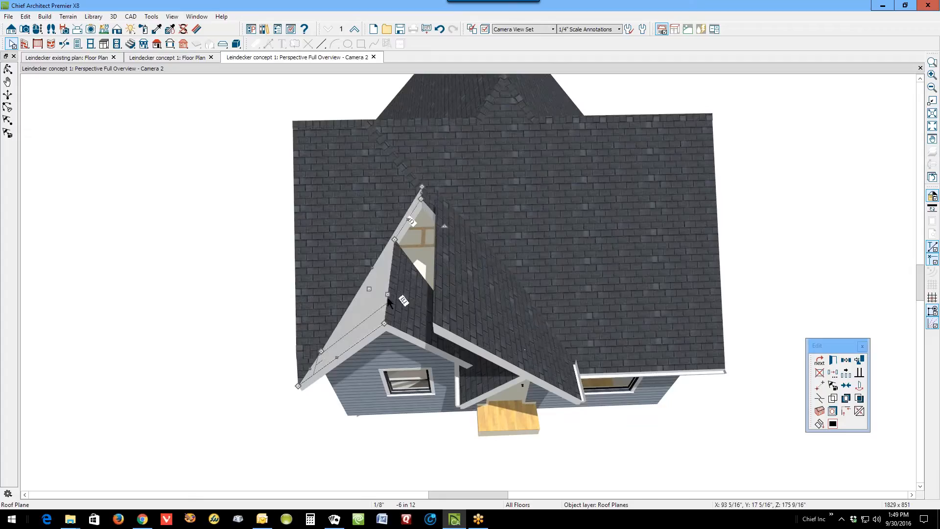
pyautogui.moveTo(422, 187); pyautogui.dragTo(395, 250)
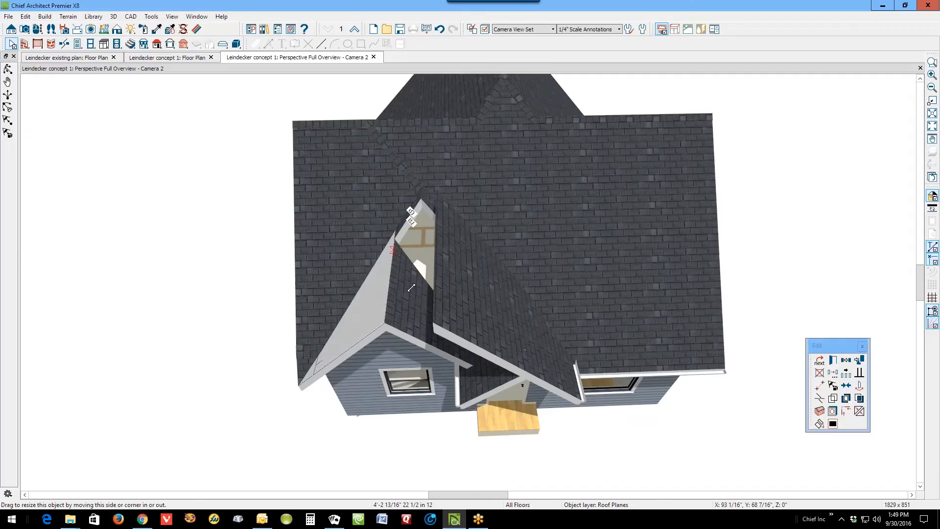
pyautogui.moveTo(411, 287); pyautogui.dragTo(392, 250)
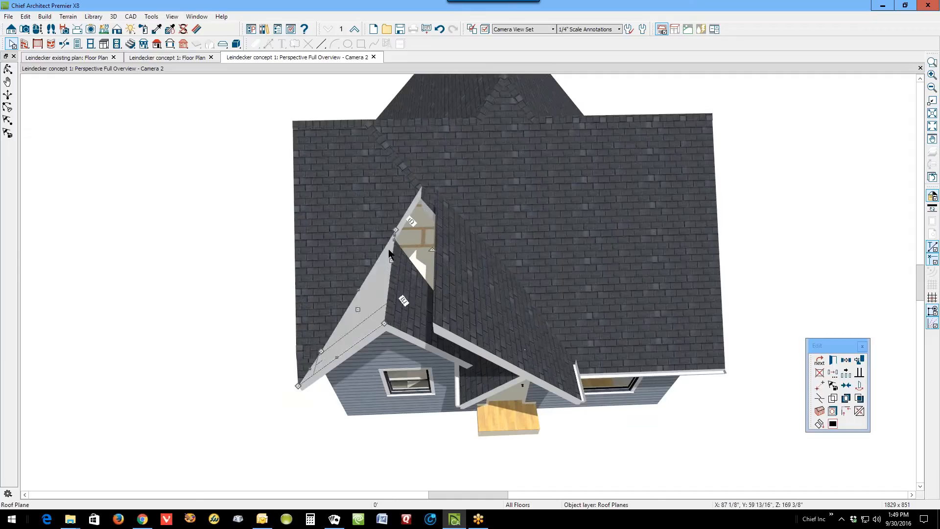
pyautogui.scroll(5, 400, 234)
pyautogui.scroll(-1, 400, 234)
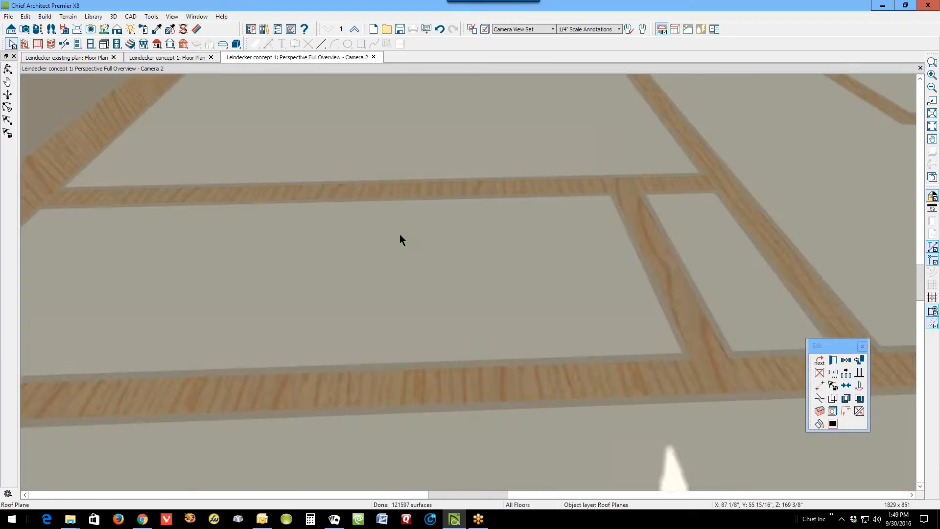
pyautogui.scroll(-3, 400, 240)
pyautogui.scroll(3, 399, 231)
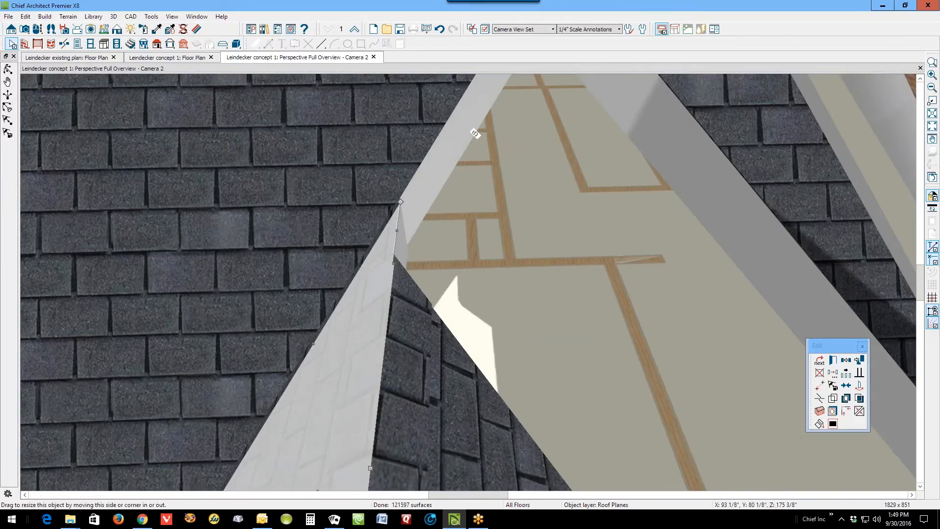
pyautogui.moveTo(394, 264); pyautogui.dragTo(401, 201)
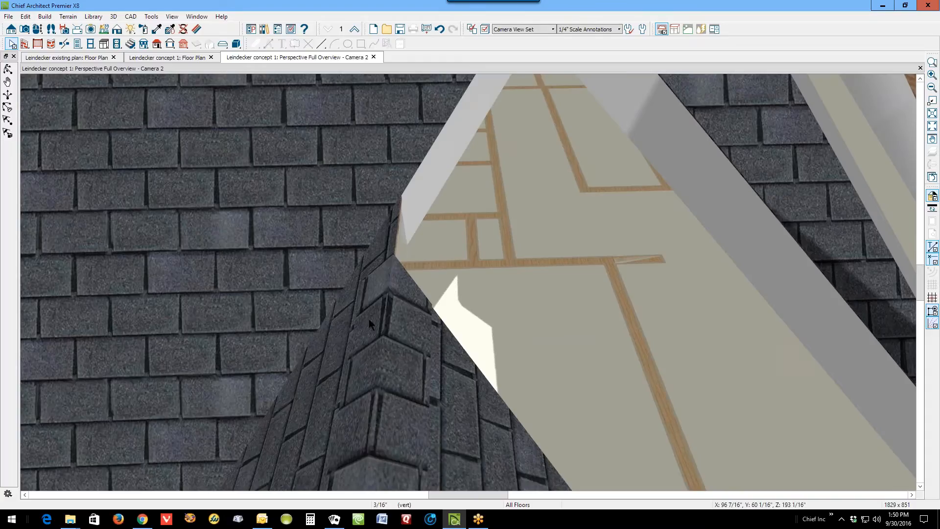
# Extend the master bedroom gable's left roof plane about 2'-5" past its ridge toward the entry gable.
pyautogui.click(347, 369)
pyautogui.moveTo(386, 338); pyautogui.dragTo(541, 319)
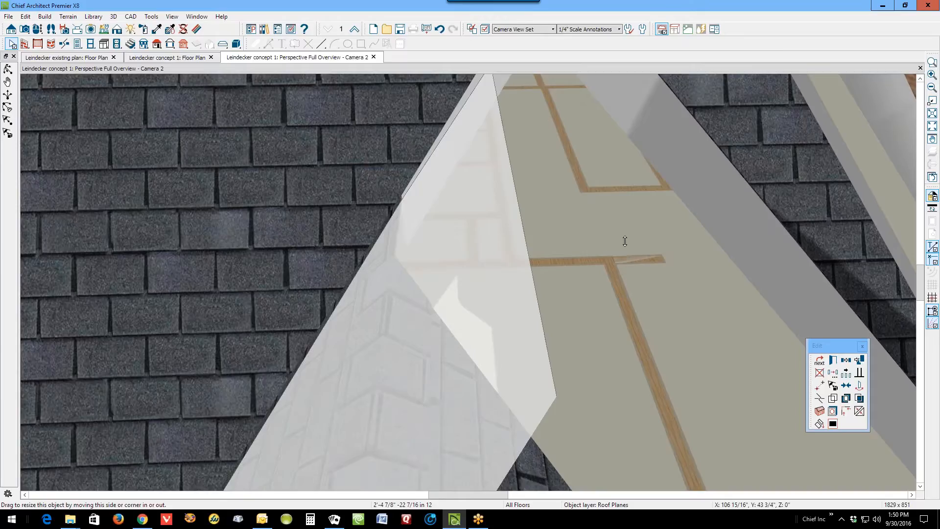
pyautogui.scroll(-5, 625, 241)
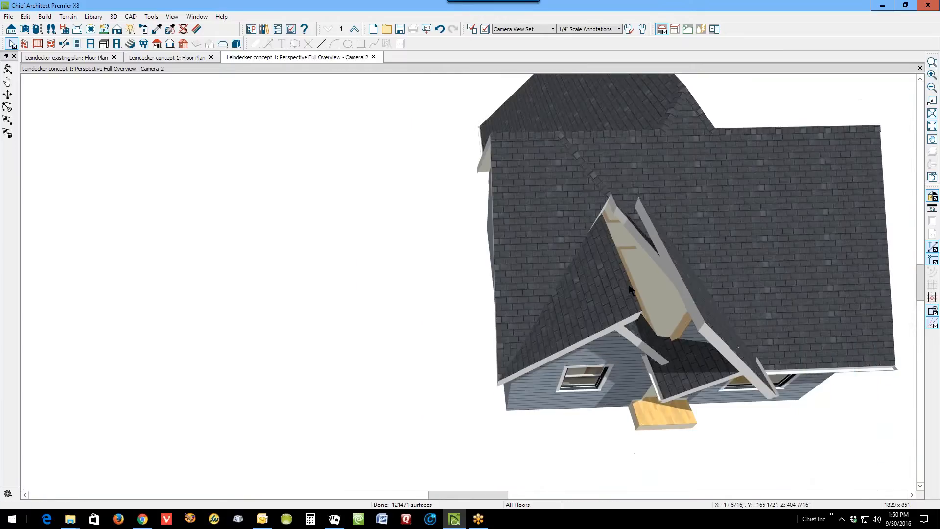
# Join the master bedroom gable's extended left roof plane to the entry gable's right roof plane along a shared ridge.
pyautogui.click(630, 290)
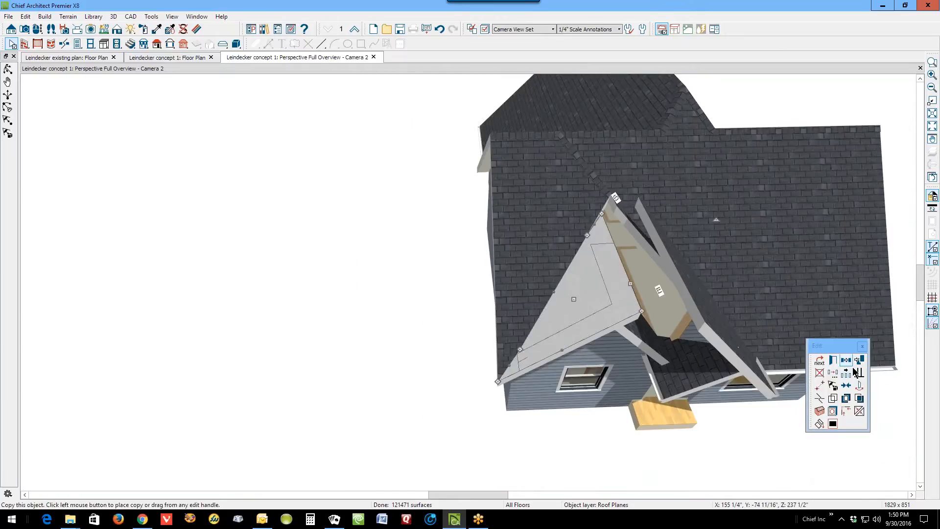
pyautogui.click(747, 284)
pyautogui.click(681, 284)
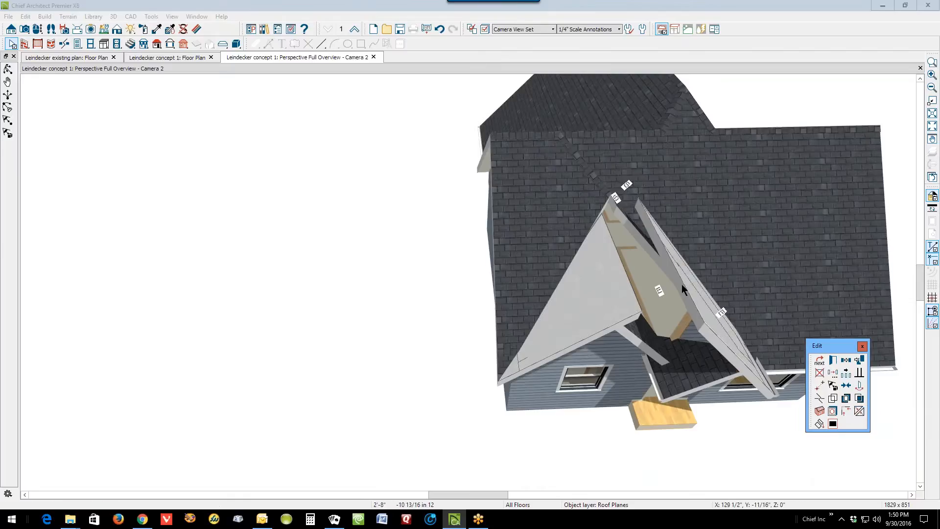
pyautogui.click(683, 281)
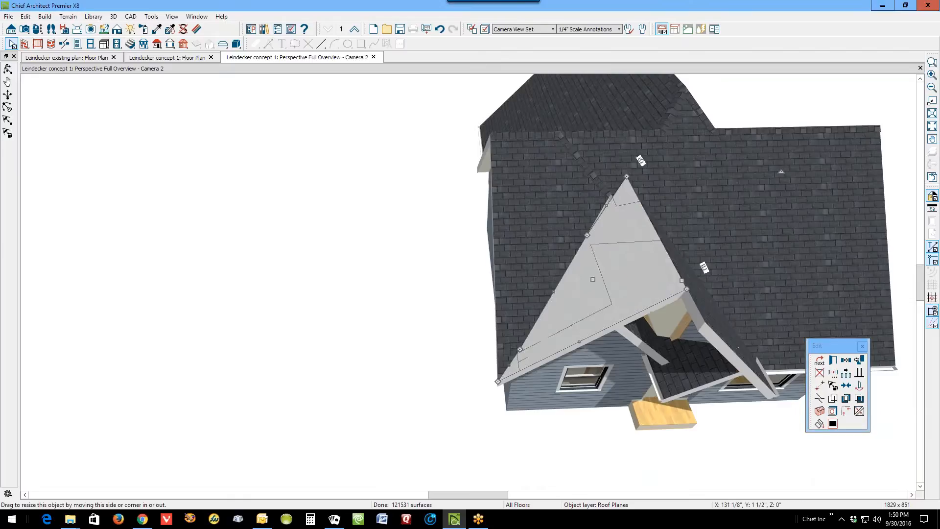
pyautogui.press('Escape')
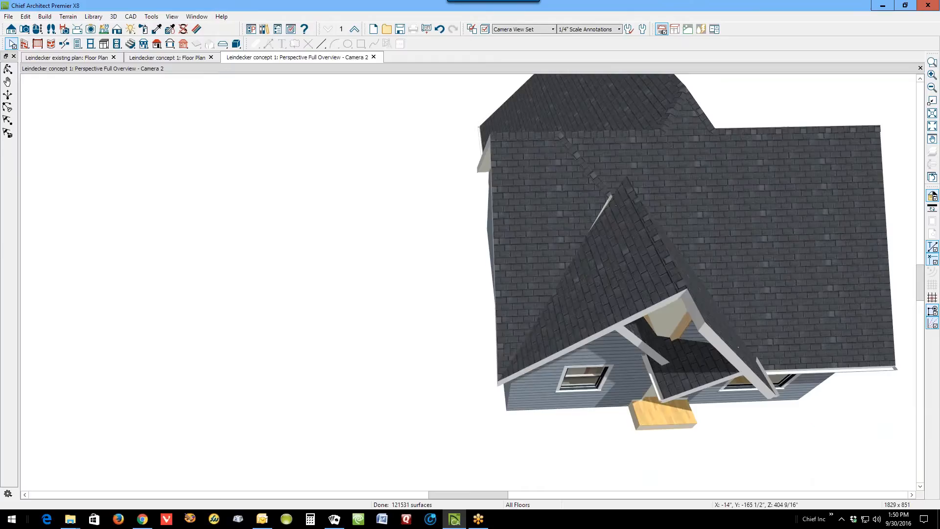
pyautogui.scroll(2, 624, 310)
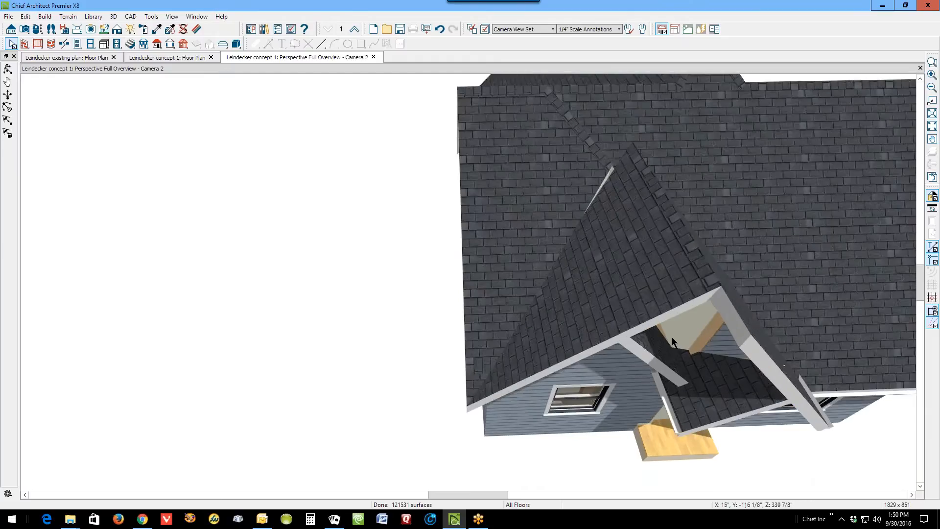
pyautogui.scroll(-3, 668, 327)
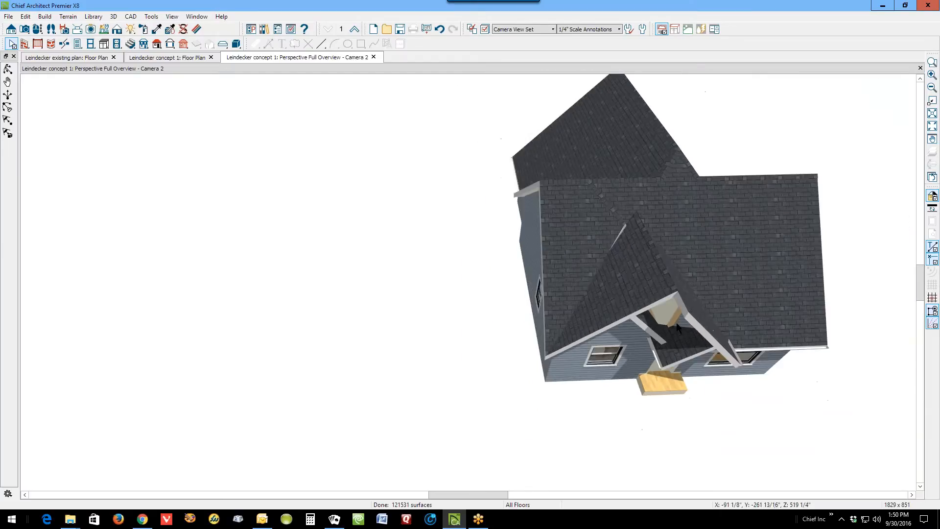
# Delete the separate section of the main front roof to the left of the combined front gable.
pyautogui.rightClick(608, 251)
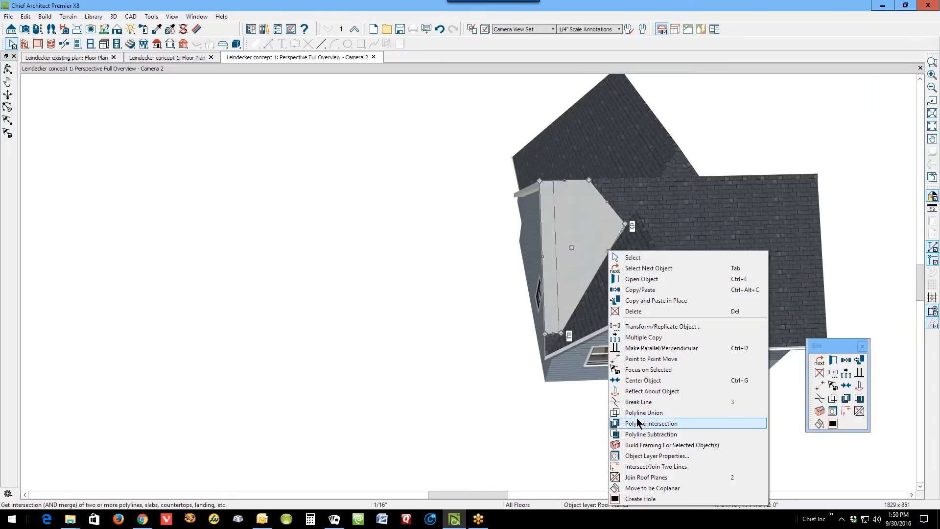
pyautogui.click(648, 224)
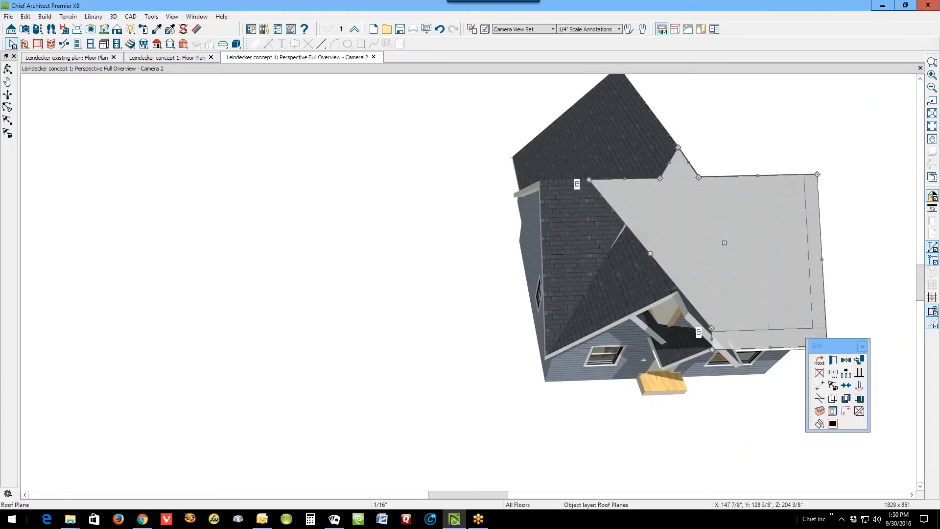
pyautogui.scroll(1, 564, 292)
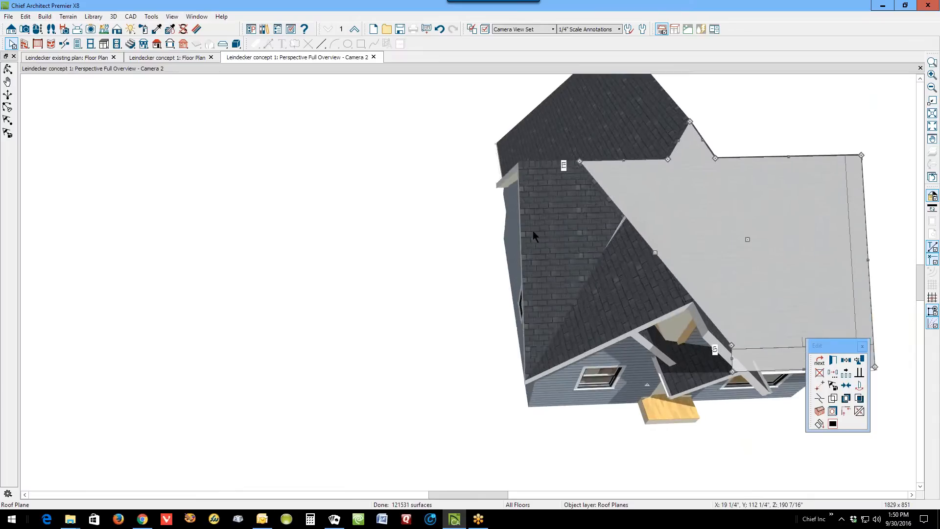
pyautogui.click(534, 230)
pyautogui.scroll(1, 534, 231)
pyautogui.scroll(-1, 578, 235)
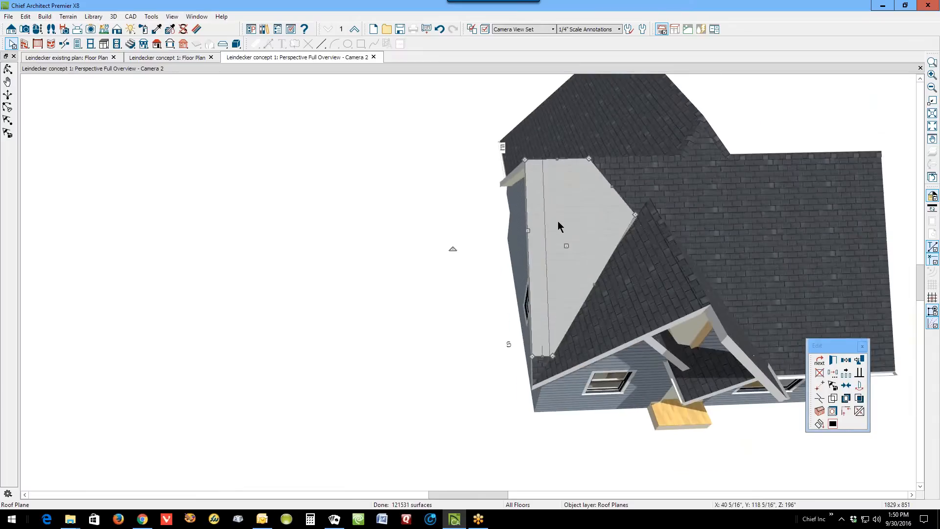
pyautogui.scroll(-1, 557, 221)
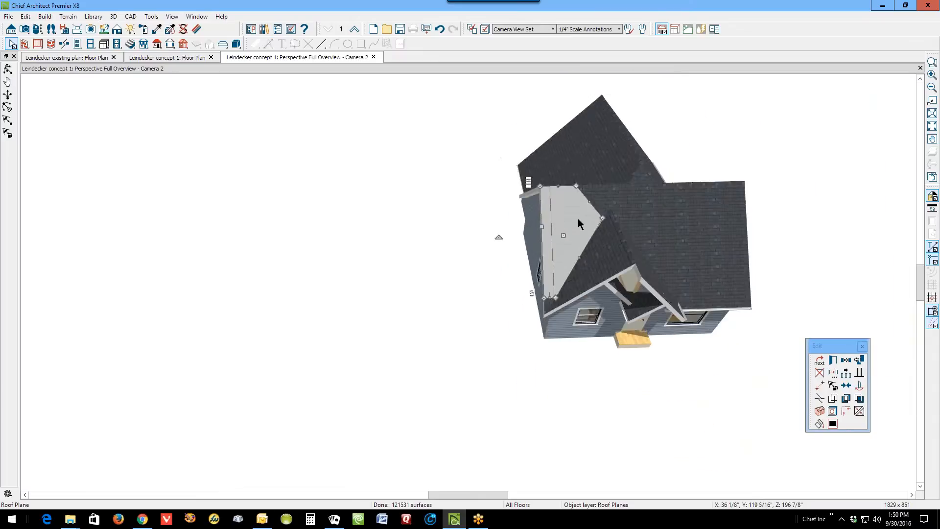
pyautogui.press('Delete')
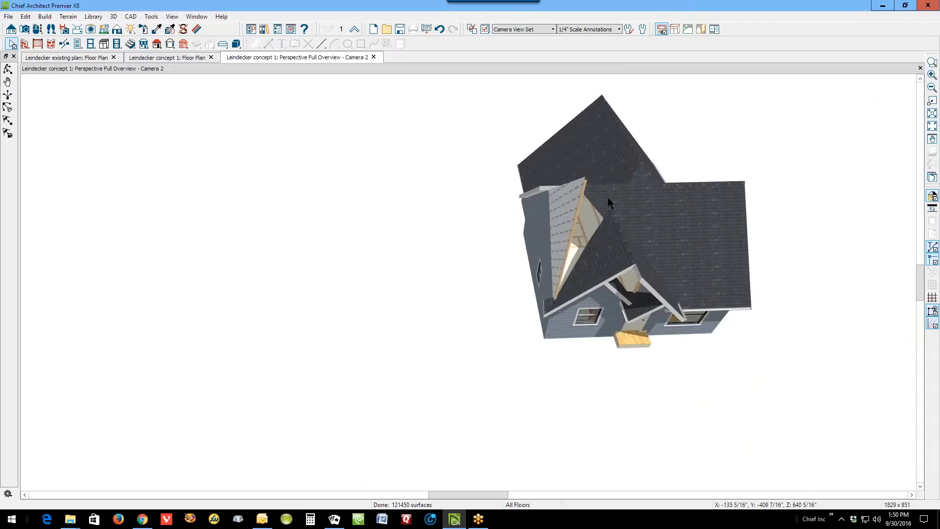
# Break the main front roof plane's slanted edge near the gable peak and stretch its ridge corner about 5'-5" to the left gable end.
pyautogui.click(607, 198)
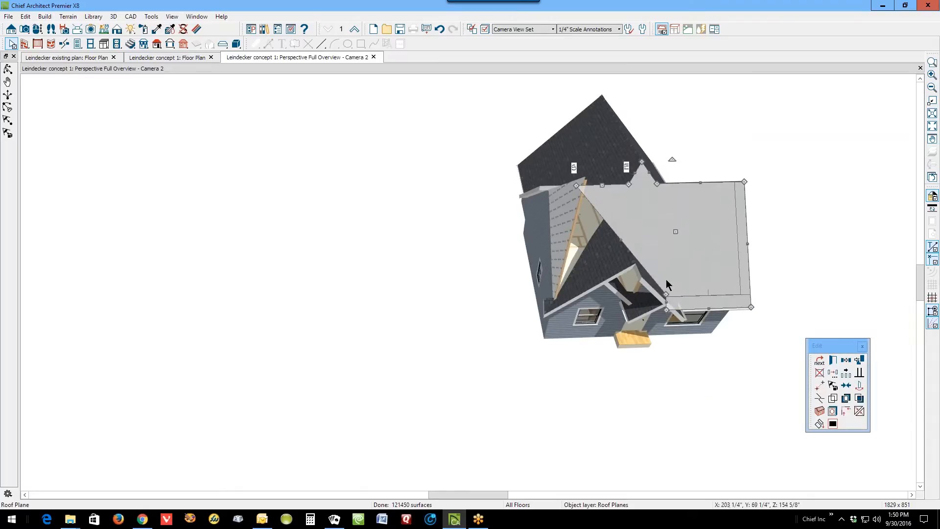
pyautogui.click(820, 385)
pyautogui.click(821, 398)
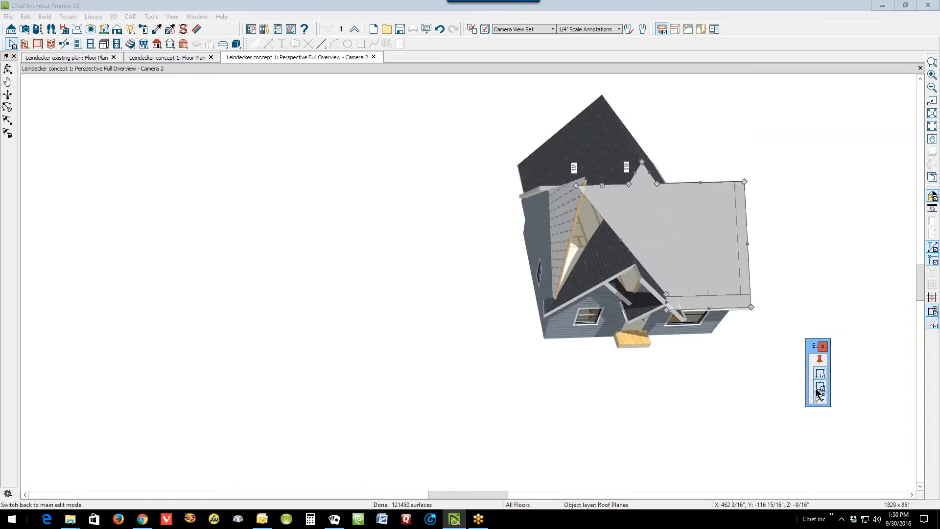
pyautogui.click(606, 226)
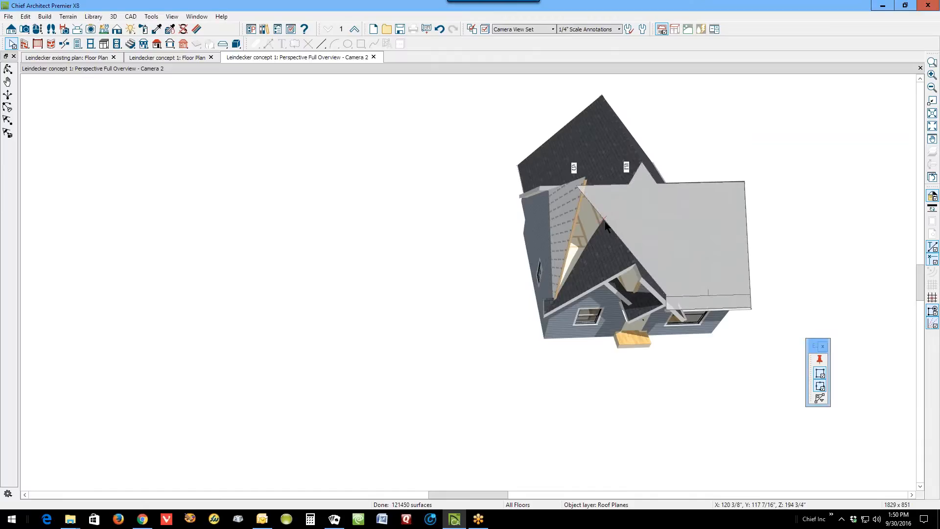
pyautogui.scroll(2, 620, 225)
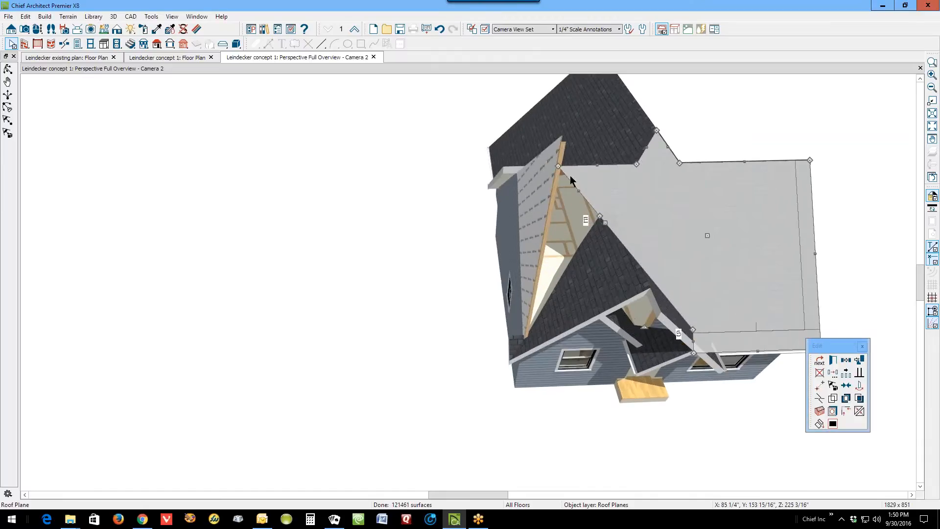
pyautogui.moveTo(558, 166); pyautogui.dragTo(506, 165)
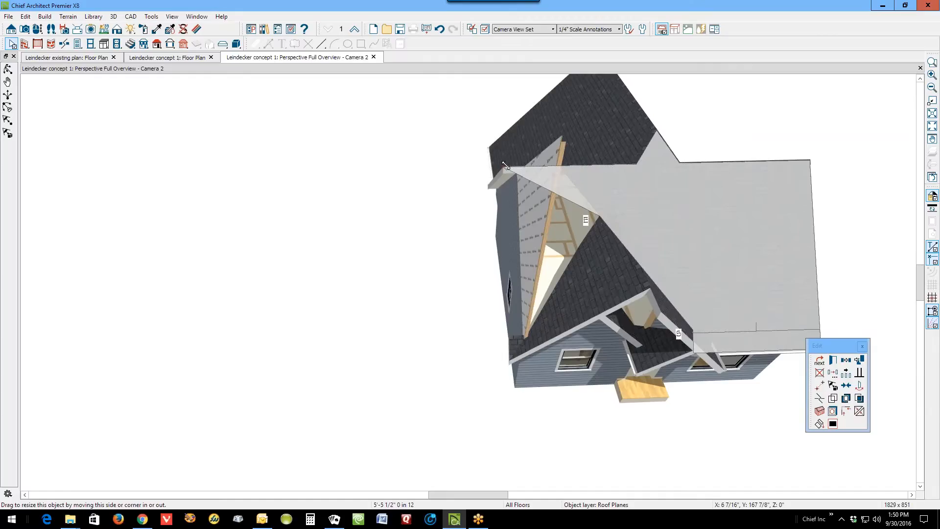
# Break the main front roof plane's new slanted edge and pull that corner about 12'-10" down to the front left eave.
pyautogui.scroll(2, 485, 352)
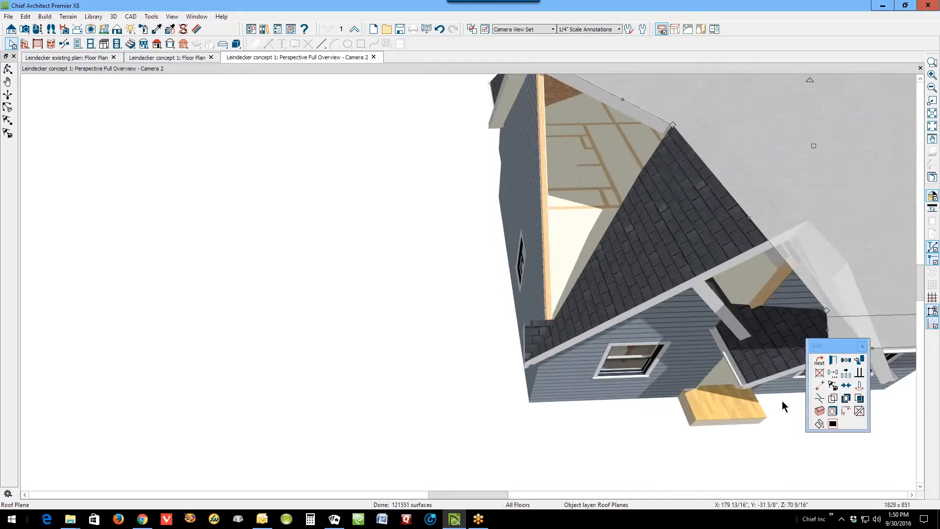
pyautogui.click(819, 399)
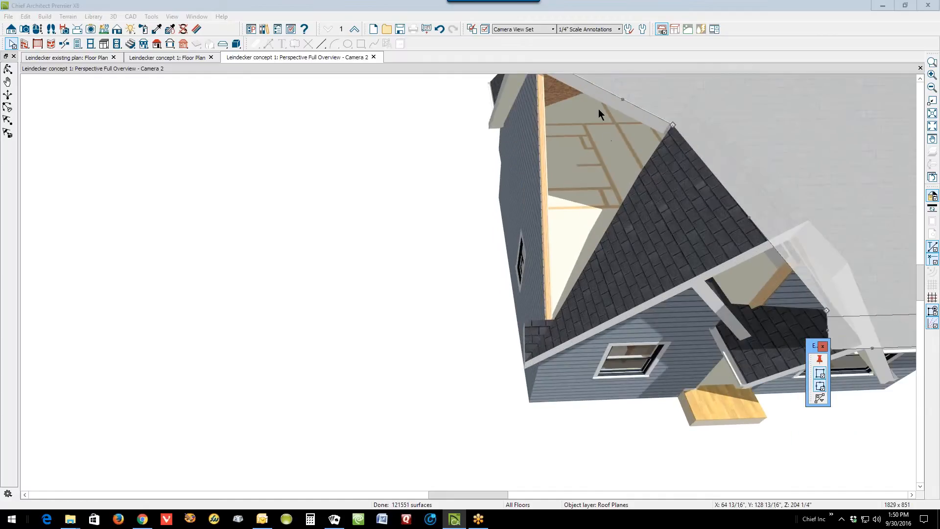
pyautogui.click(605, 93)
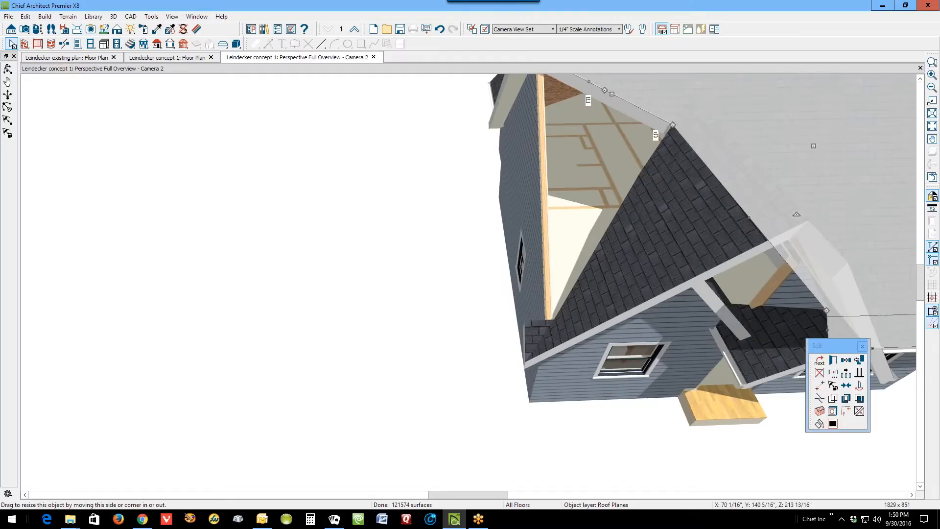
pyautogui.moveTo(601, 98); pyautogui.dragTo(549, 345)
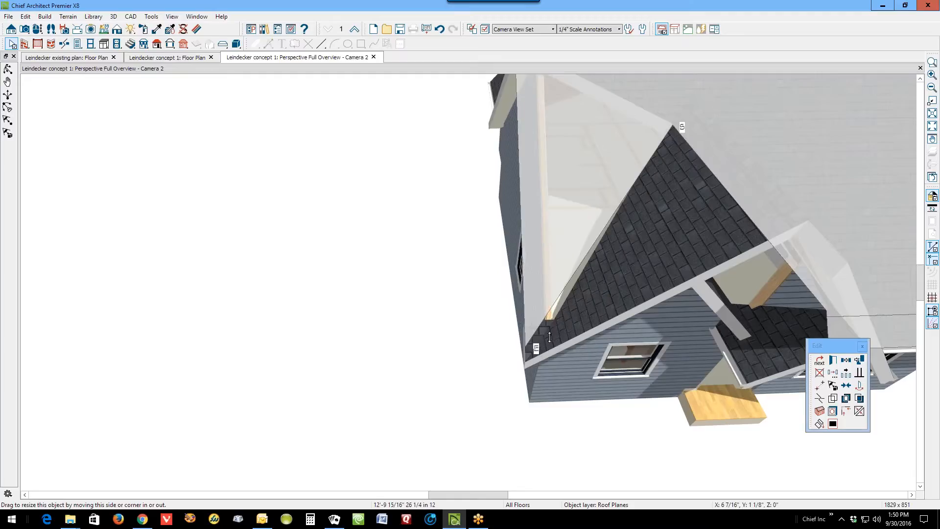
pyautogui.press('Escape')
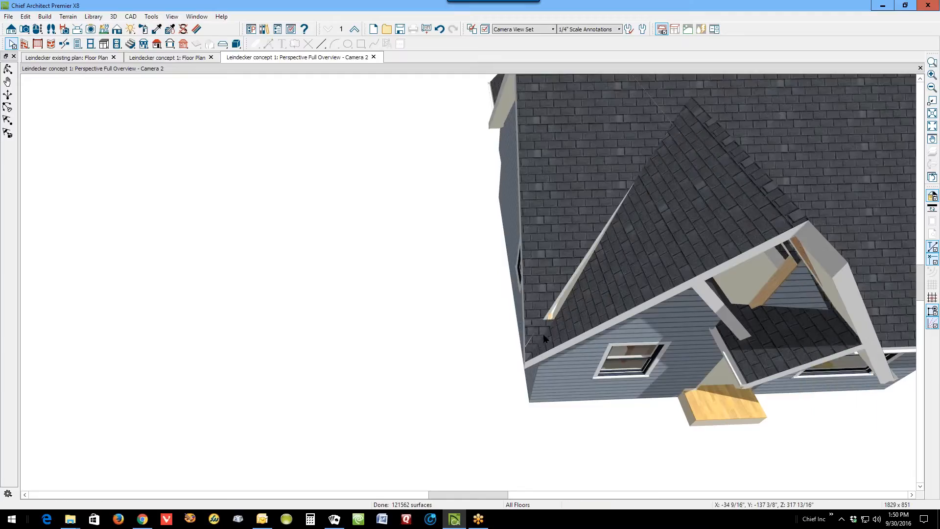
# Delete the small leftover roof plane at the front left eave and join the main front roof plane to the front gable's left slope.
pyautogui.click(542, 334)
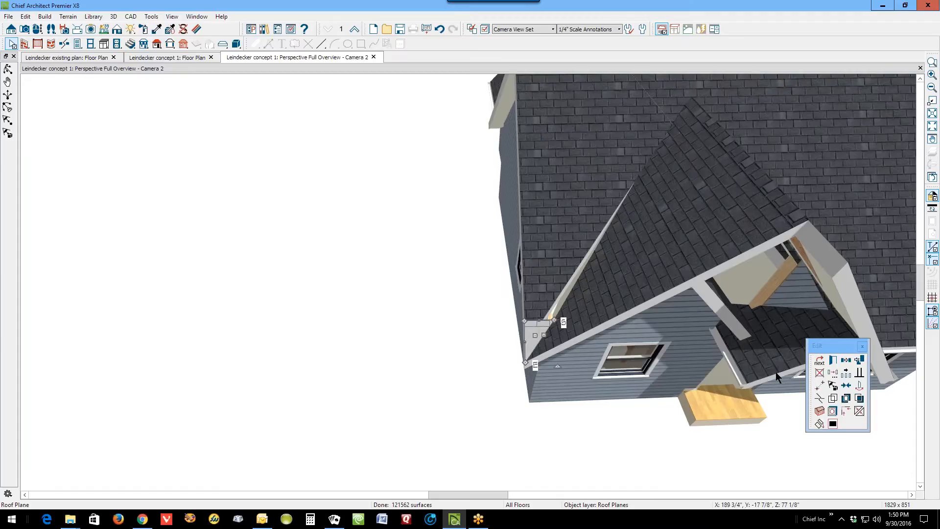
pyautogui.press('Escape')
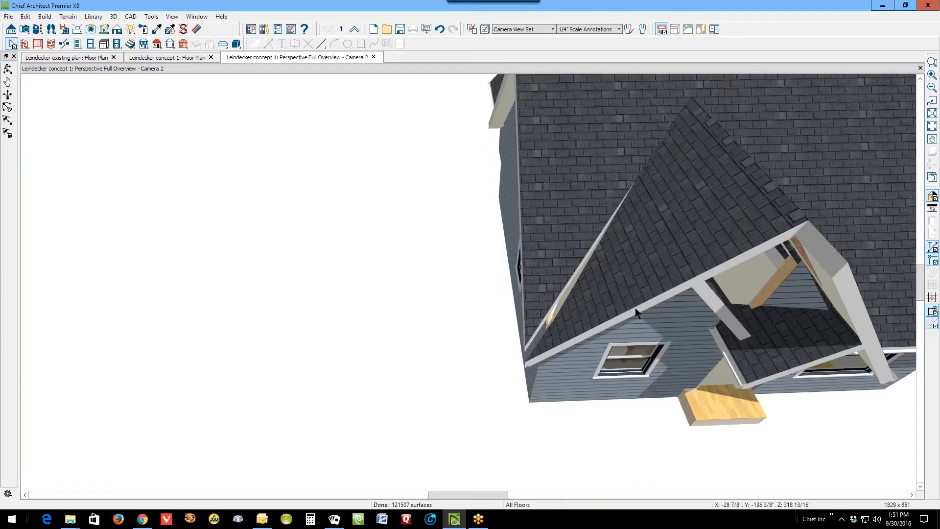
pyautogui.rightClick(573, 263)
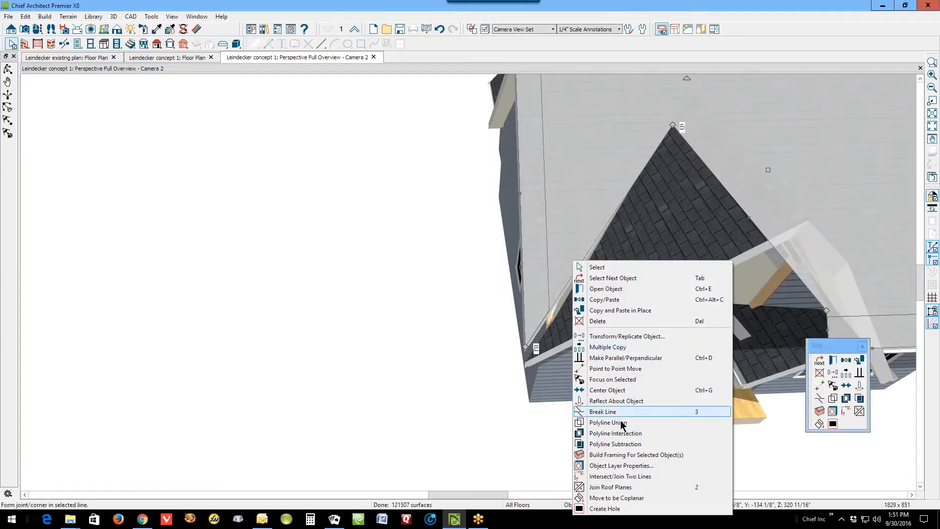
pyautogui.click(605, 487)
pyautogui.click(583, 284)
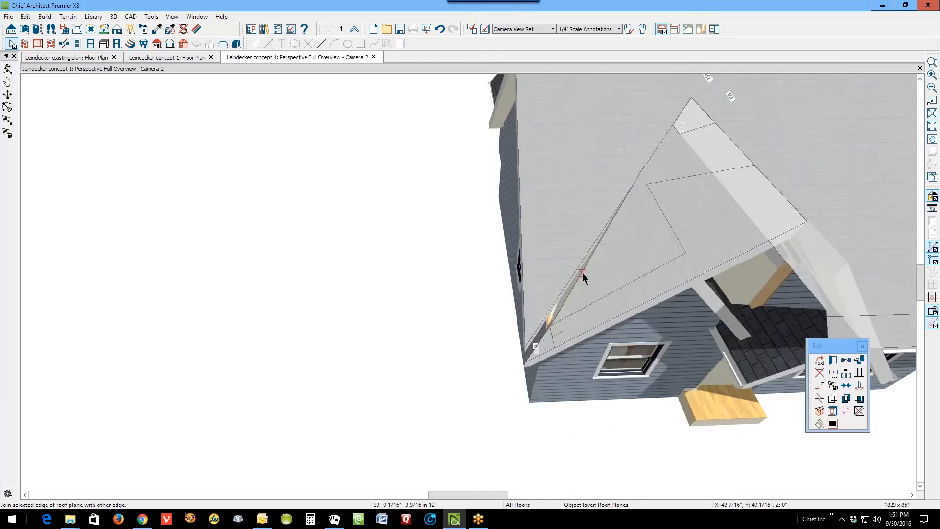
pyautogui.click(582, 272)
pyautogui.scroll(-4, 595, 277)
pyautogui.moveTo(541, 237); pyautogui.dragTo(559, 210, button='middle')
pyautogui.scroll(7, 622, 187)
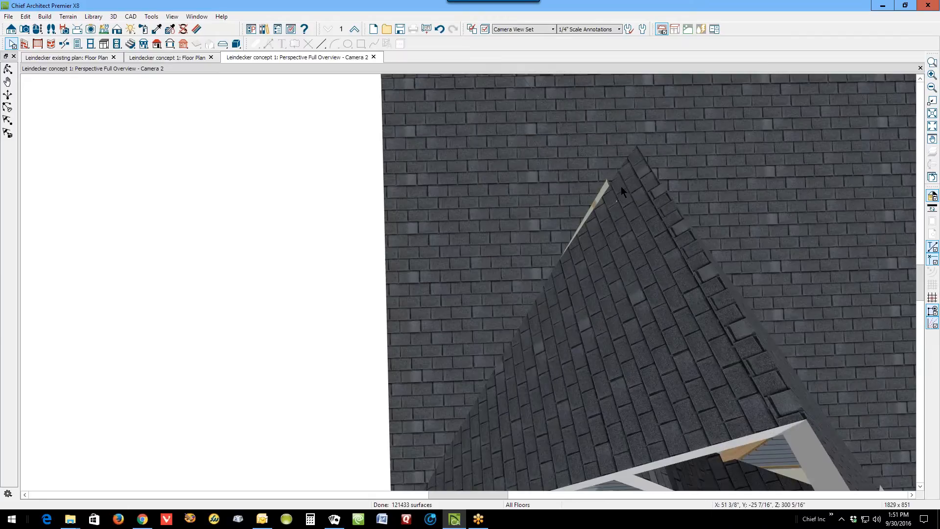
# Move the extra corner on the front gable's left slope up to the gable peak to straighten its valley edge.
pyautogui.click(584, 202)
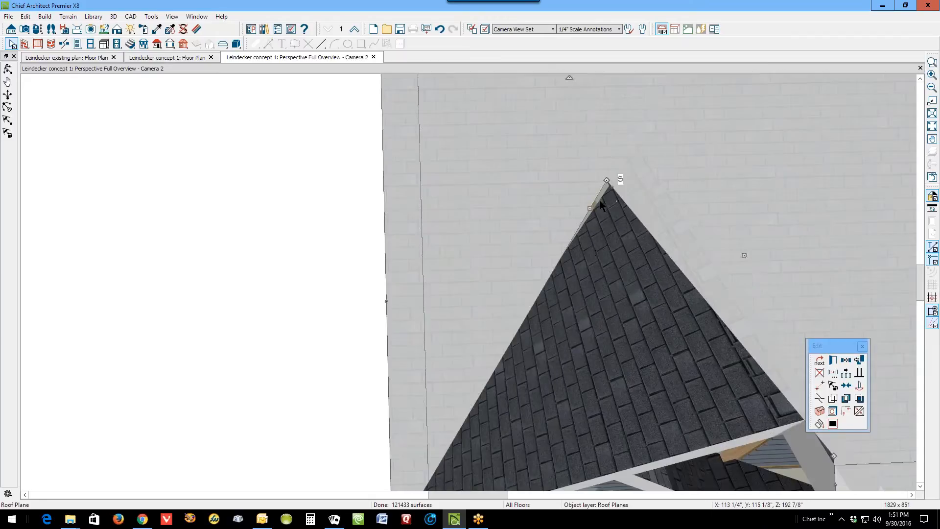
pyautogui.click(603, 216)
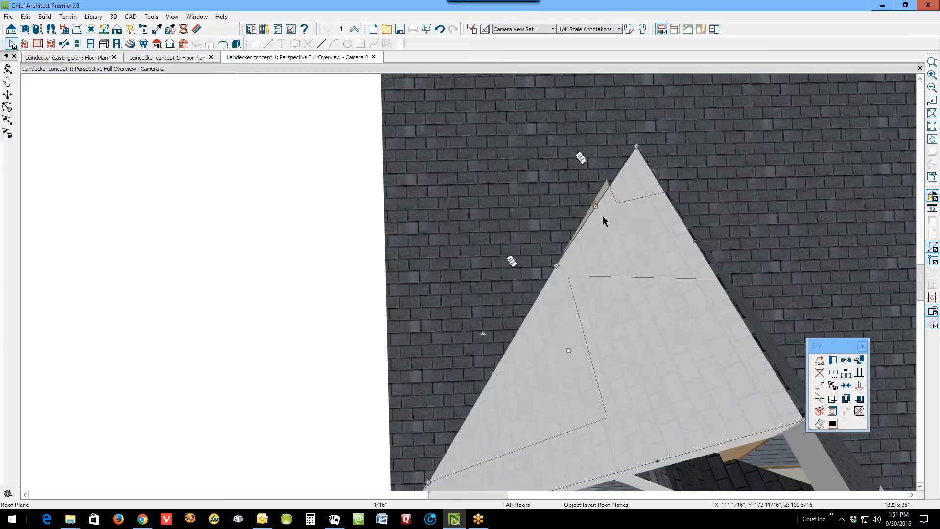
pyautogui.moveTo(556, 265); pyautogui.dragTo(636, 150)
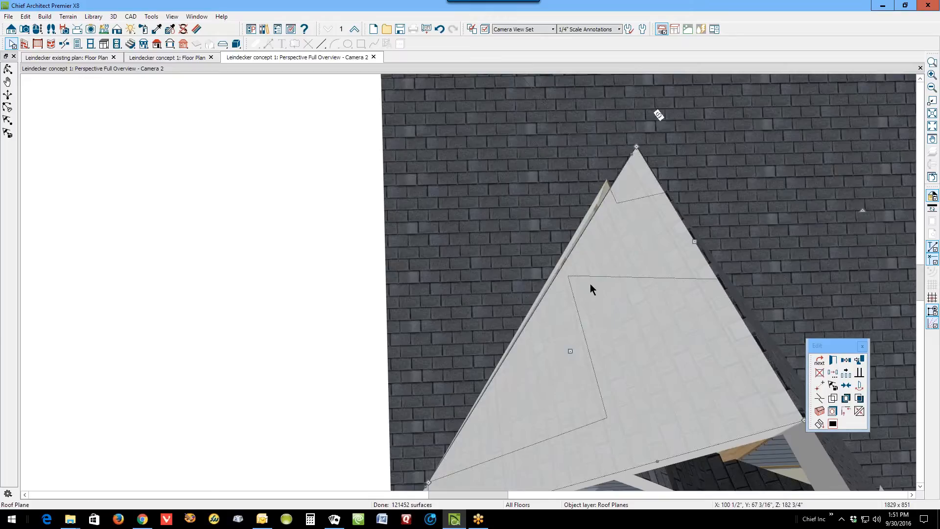
# Join the main front roof plane's slanted edge to the front gable's left slope along the valley.
pyautogui.press('Escape')
pyautogui.rightClick(550, 277)
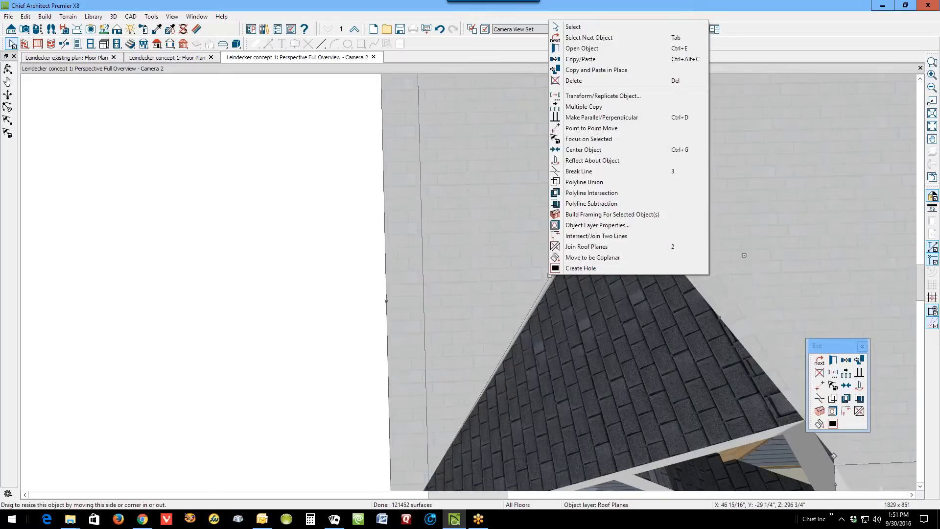
pyautogui.click(582, 248)
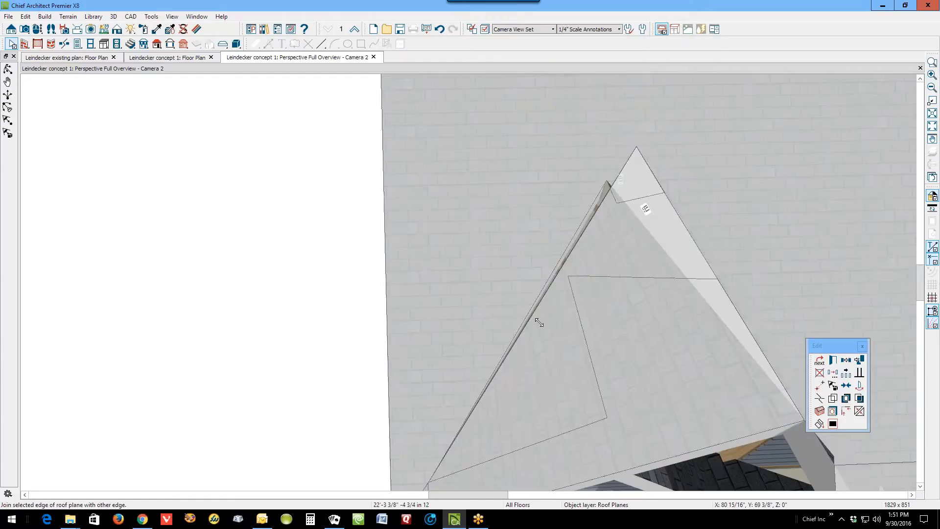
pyautogui.click(539, 323)
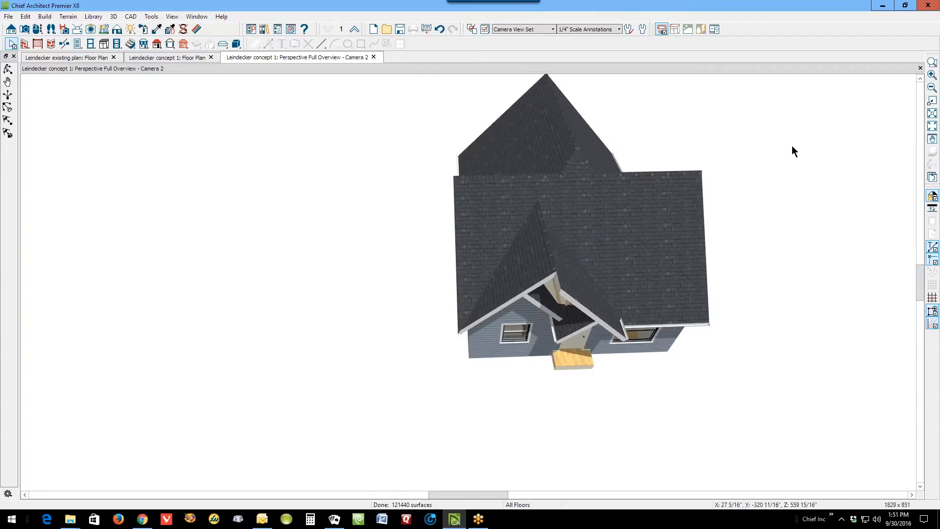
# Close the camera view and, in the concept 1 floor plan, square off the front gable's right slope and trim it back to the front wall.
pyautogui.click(920, 68)
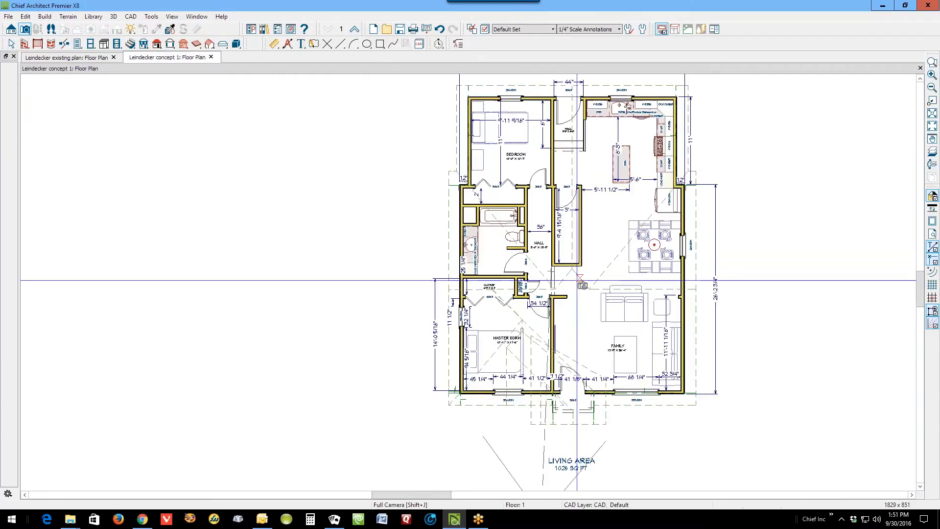
pyautogui.scroll(5, 539, 406)
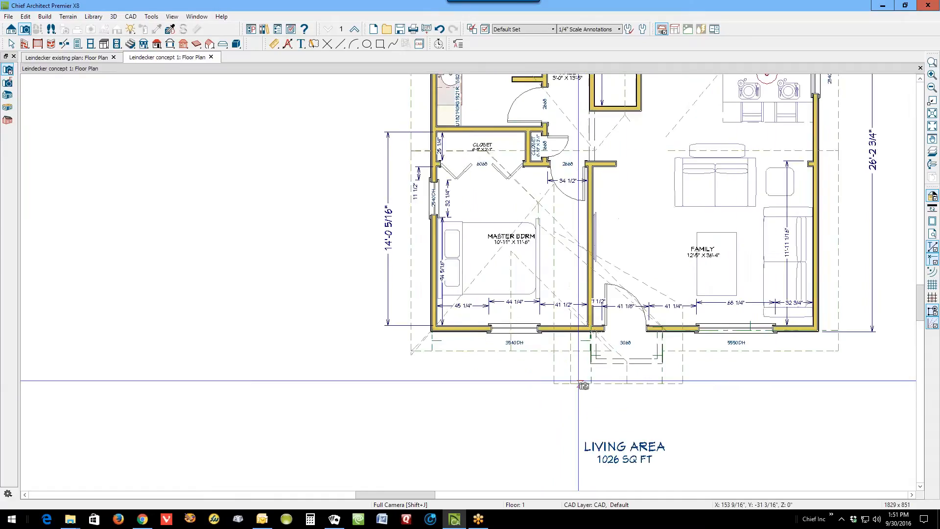
pyautogui.press('space')
pyautogui.click(539, 393)
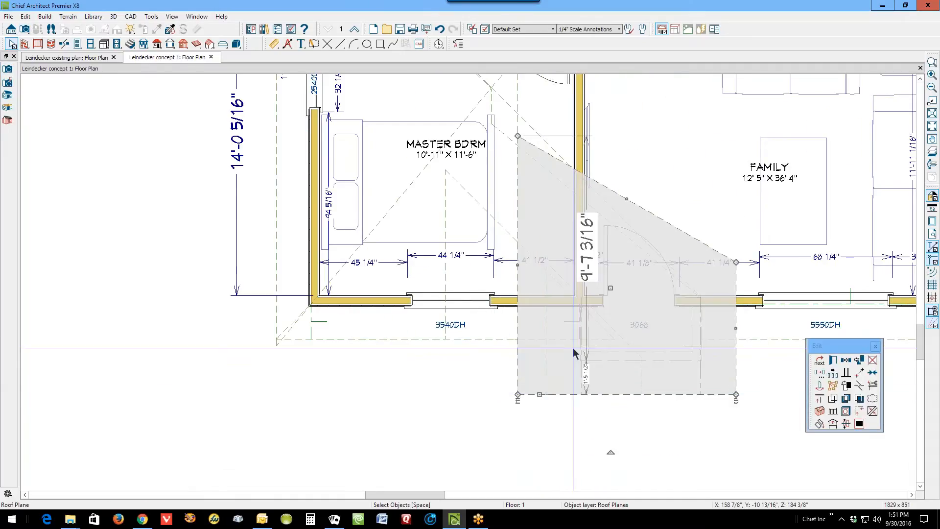
pyautogui.moveTo(517, 136); pyautogui.dragTo(516, 262)
pyautogui.moveTo(622, 263); pyautogui.dragTo(623, 306)
pyautogui.click(641, 376)
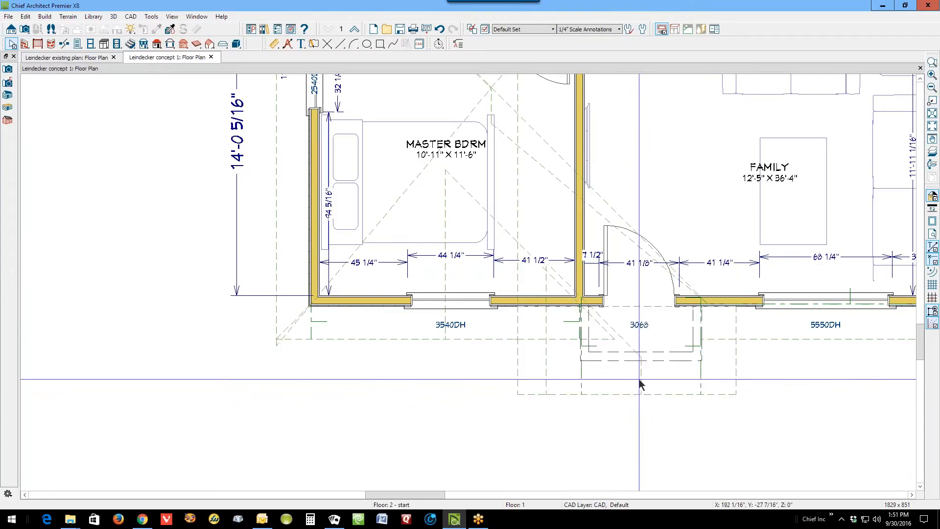
# Square off the slanted back edge of the small entry gable's left slope and align it with the front wall.
pyautogui.click(548, 374)
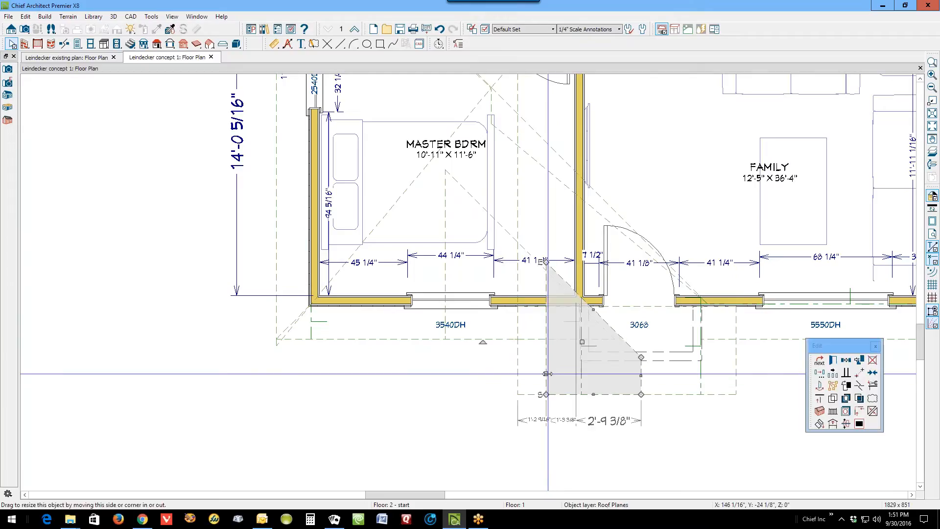
pyautogui.moveTo(642, 358); pyautogui.dragTo(645, 312)
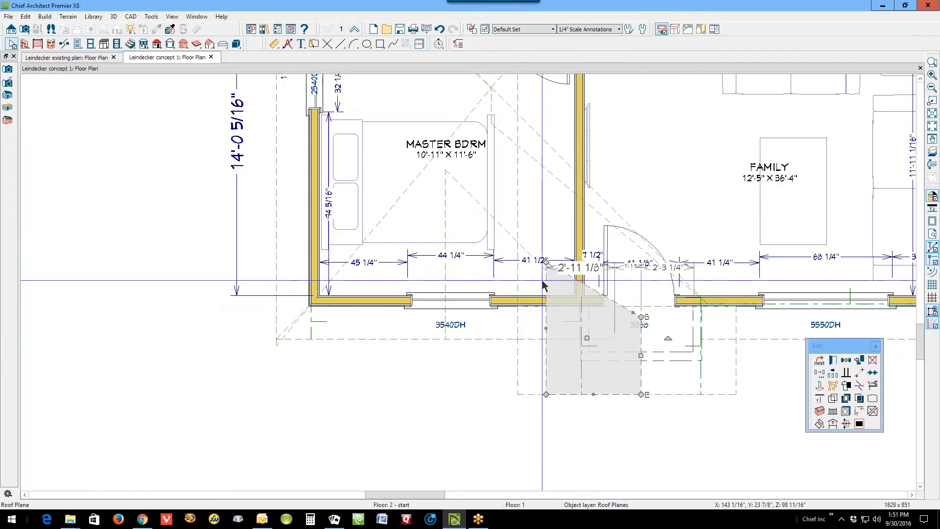
pyautogui.moveTo(543, 259); pyautogui.dragTo(547, 316)
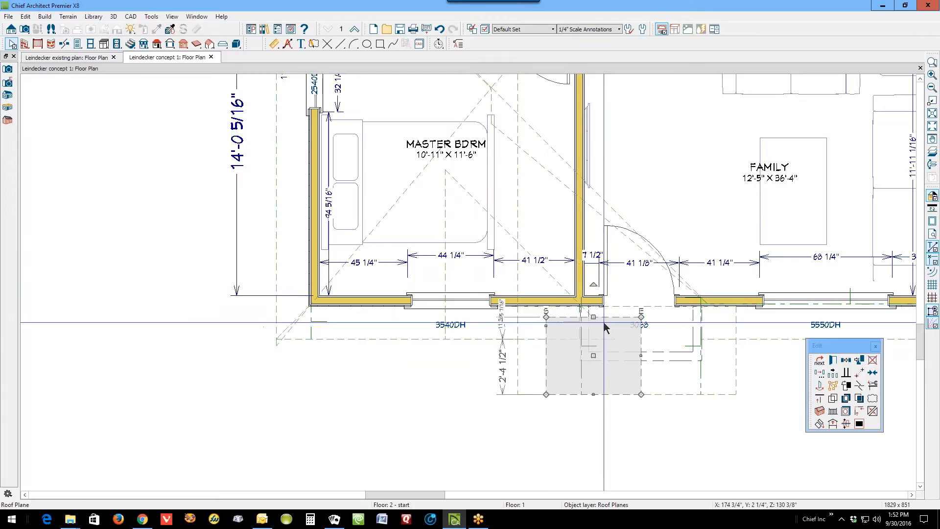
pyautogui.moveTo(591, 315); pyautogui.dragTo(596, 308)
pyautogui.click(701, 400)
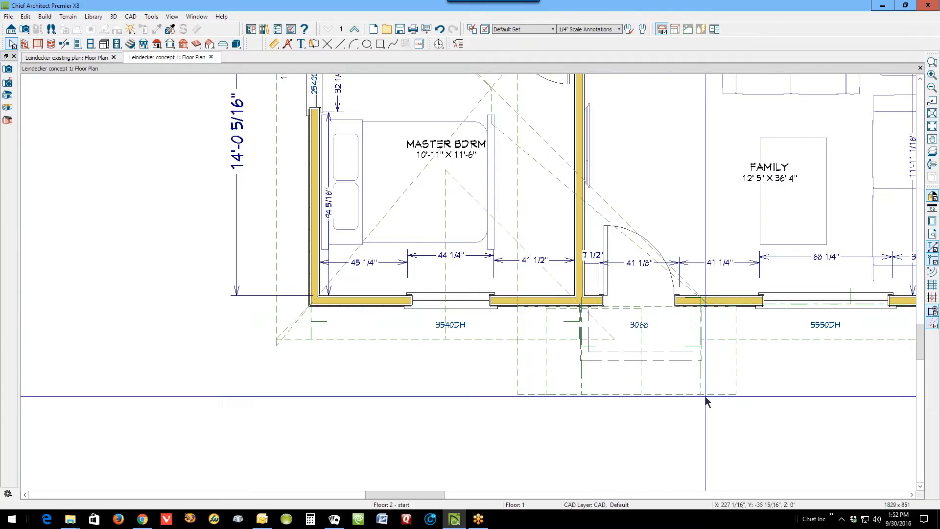
pyautogui.click(722, 394)
pyautogui.press('Escape')
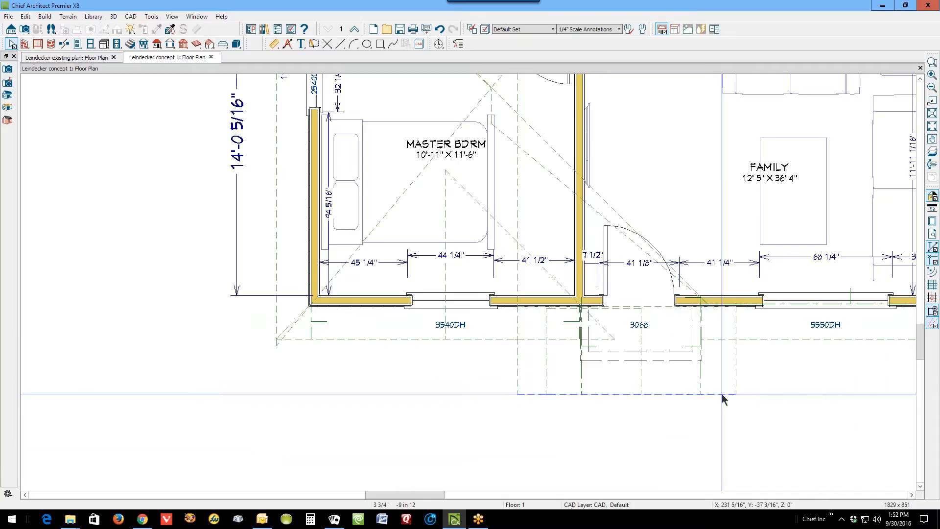
pyautogui.click(478, 338)
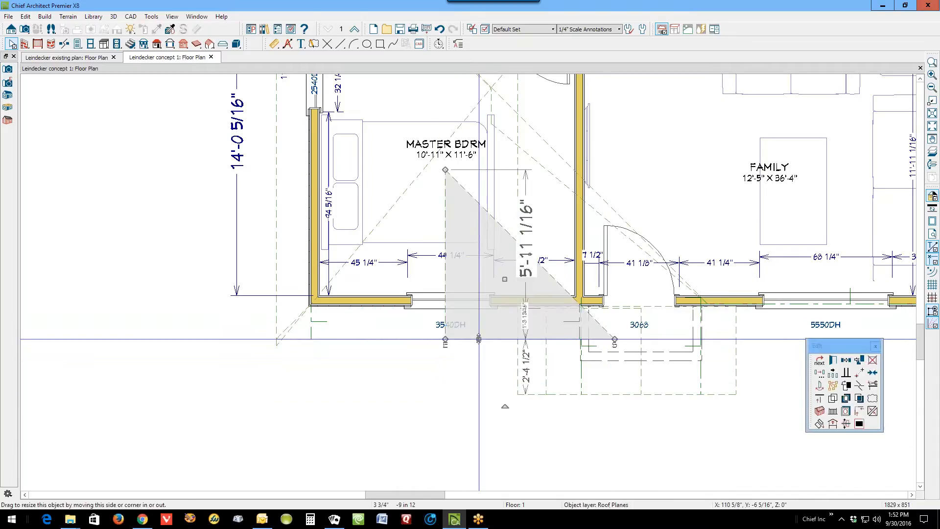
pyautogui.click(576, 411)
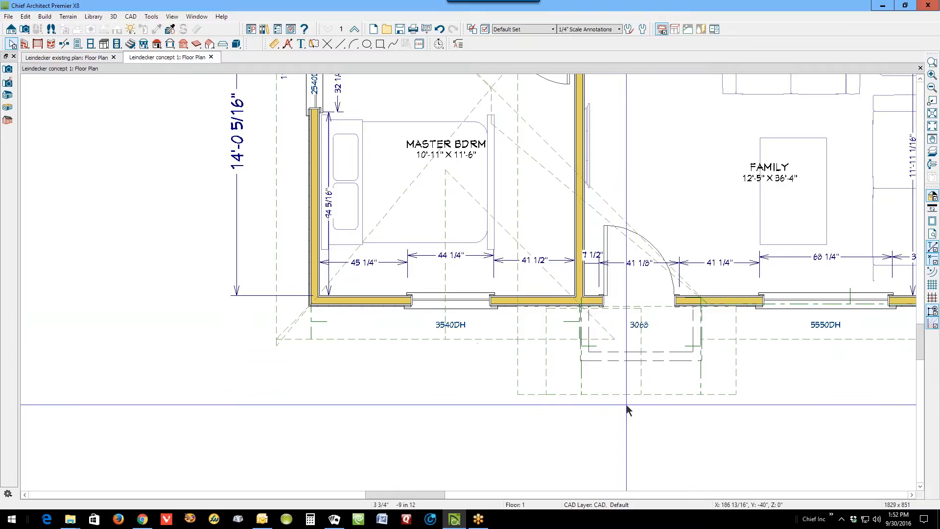
pyautogui.click(723, 394)
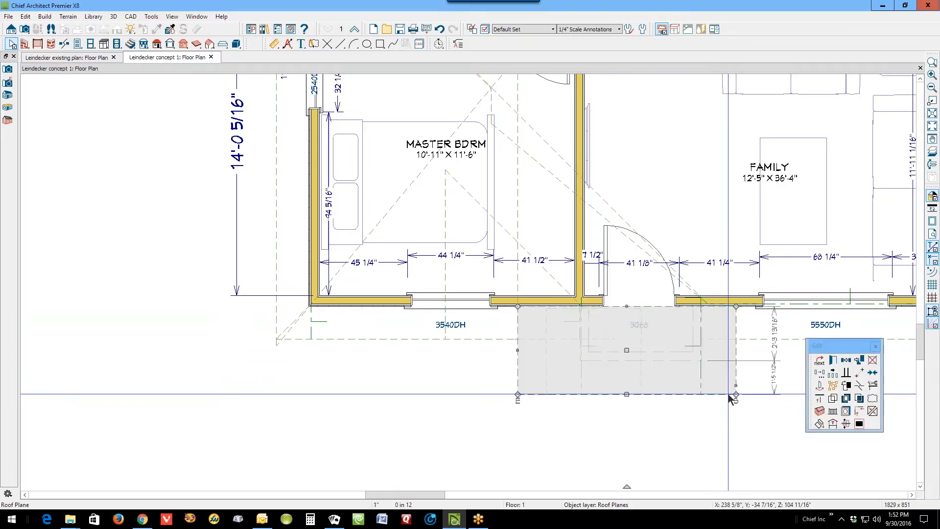
pyautogui.press('Escape')
pyautogui.hotkey('ctrl', 'Tab')
pyautogui.hotkey('ctrl', 'Tab')
pyautogui.hotkey('ctrl', 'Tab')
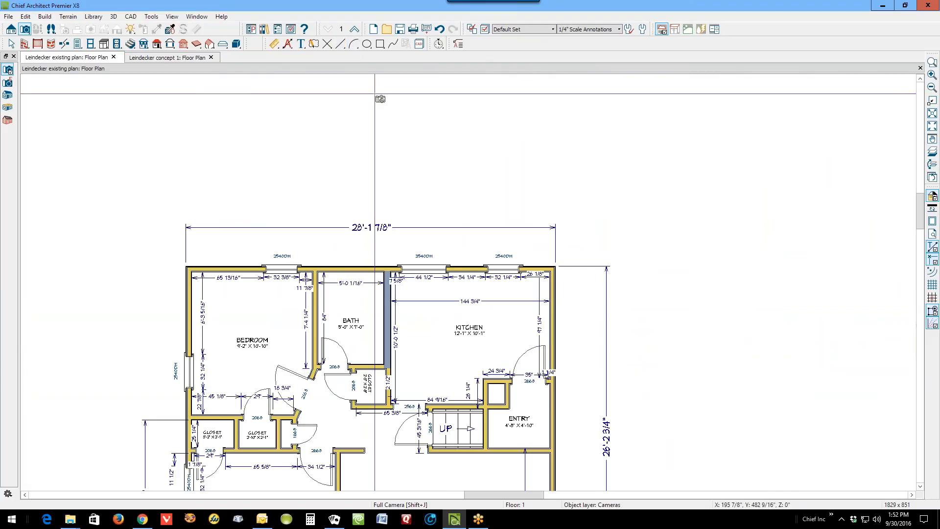
pyautogui.hotkey('ctrl', 'Tab')
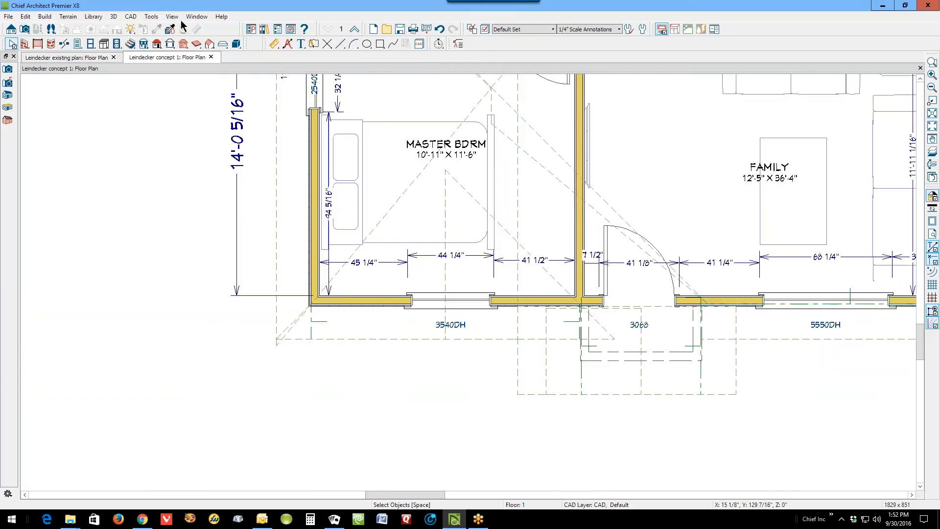
# Create a perspective full overview of the house and join the front gable's right slope to the main front roof plane.
pyautogui.click(27, 30)
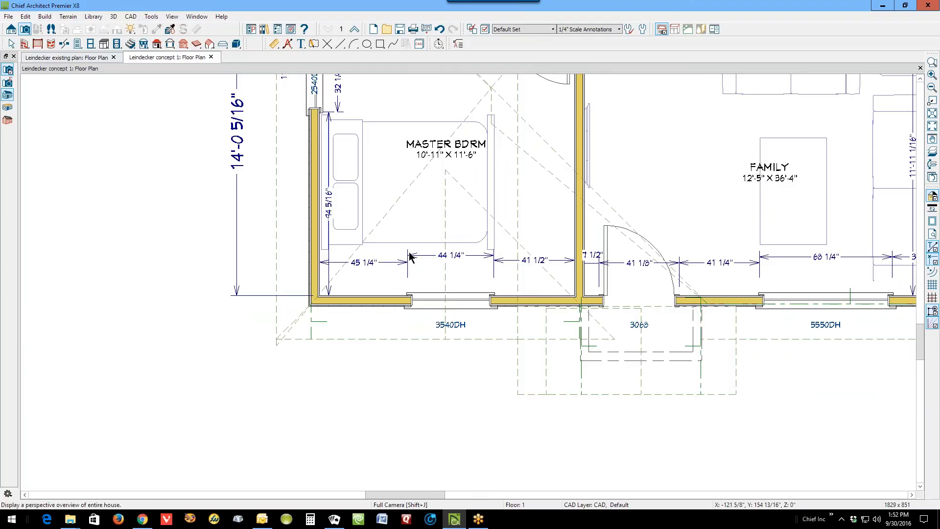
pyautogui.scroll(1, 401, 338)
pyautogui.scroll(-1, 400, 337)
pyautogui.scroll(1, 374, 270)
pyautogui.press('space')
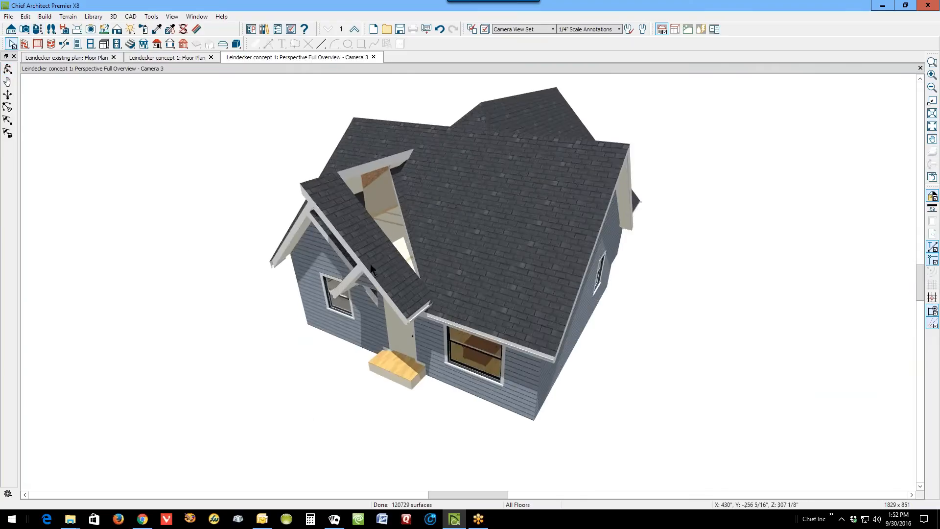
pyautogui.click(372, 228)
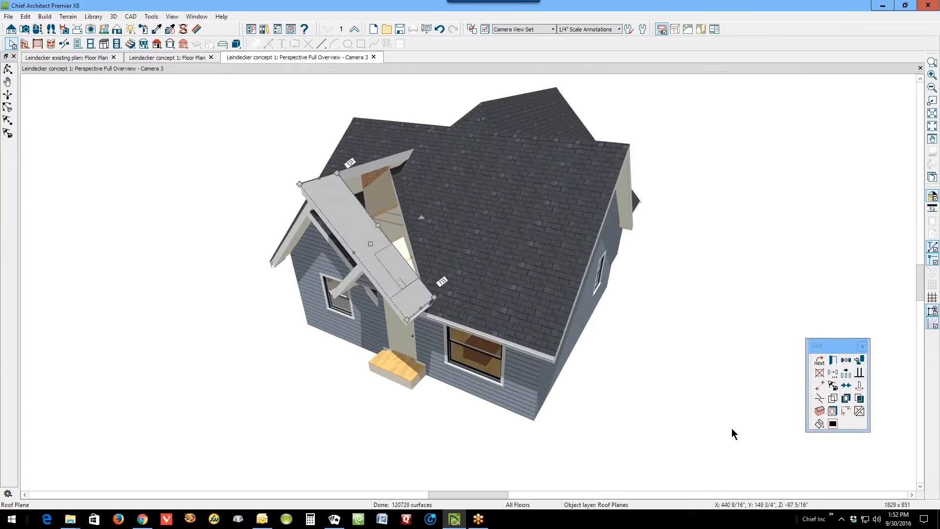
pyautogui.click(859, 411)
pyautogui.click(416, 238)
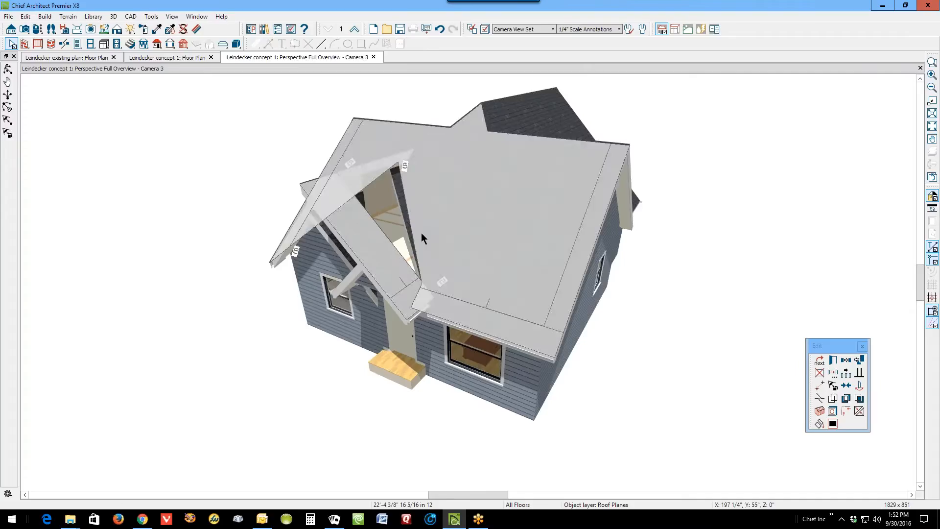
pyautogui.click(422, 234)
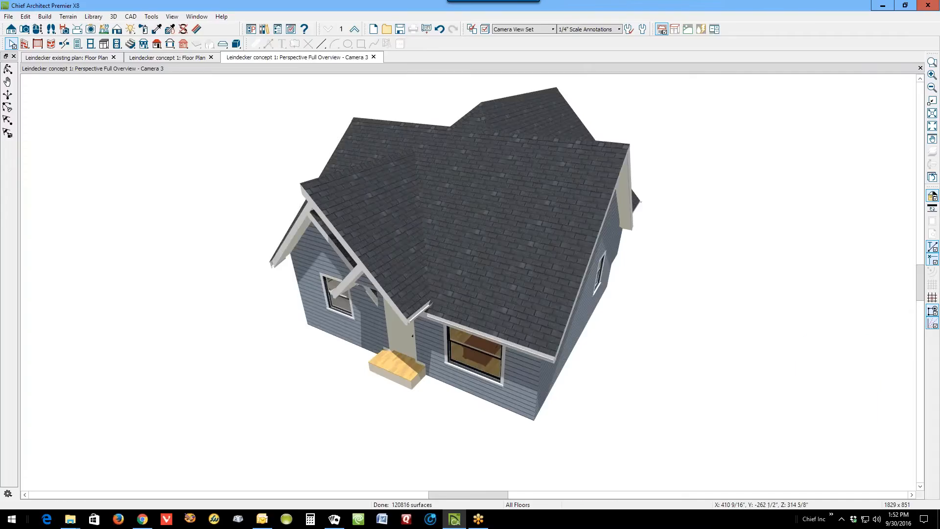
# Switch to the browser, examine the front photo for how the entry gable meets the main eave, and return to Chief Architect.
pyautogui.click(147, 522)
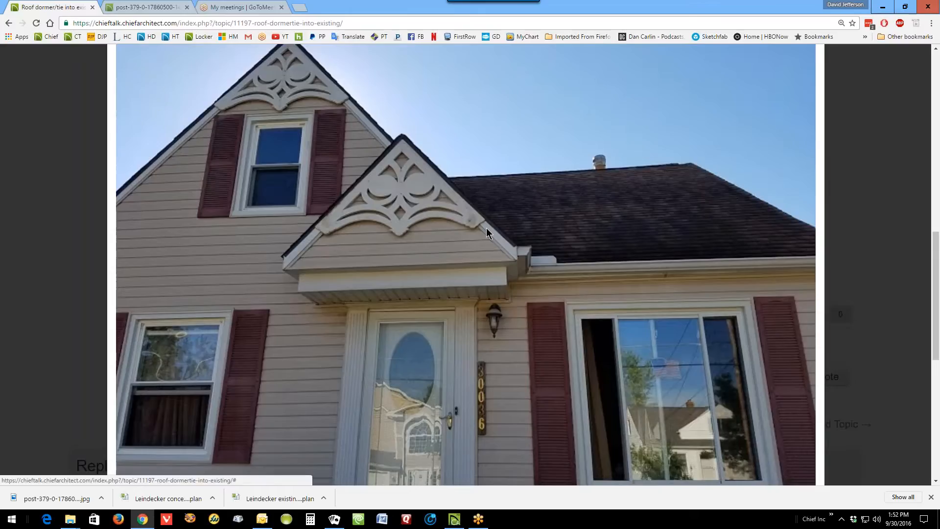
pyautogui.hotkey('ctrl', 'Tab')
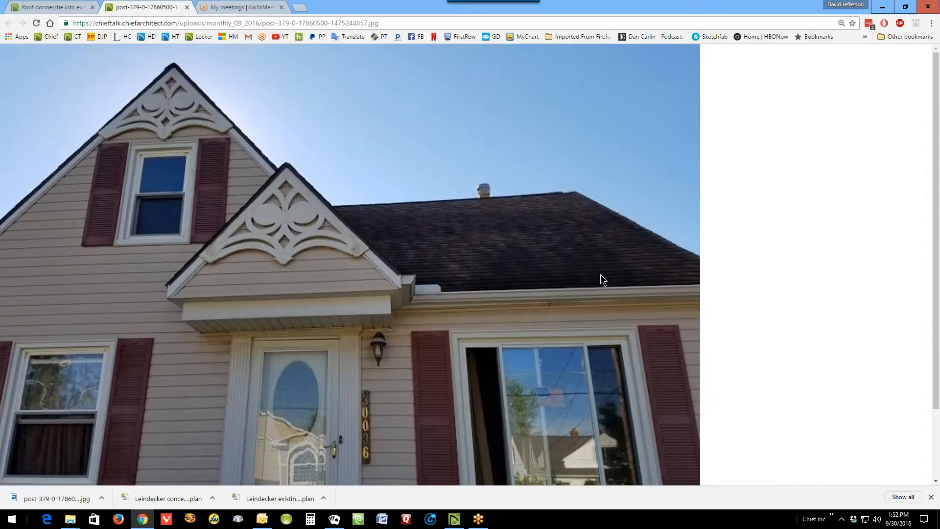
pyautogui.click(882, 7)
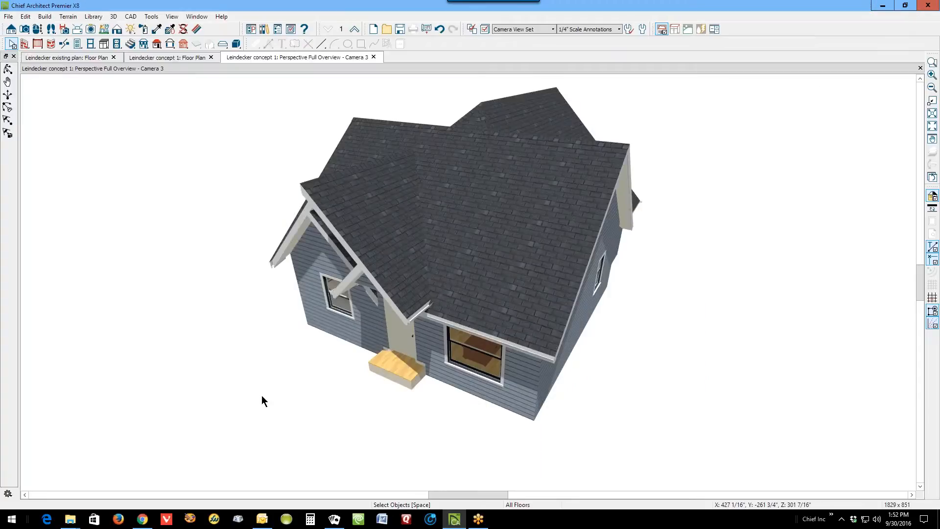
# Copy the fascia top height from the main front roof plane's specification and close it without changes.
pyautogui.doubleClick(476, 318)
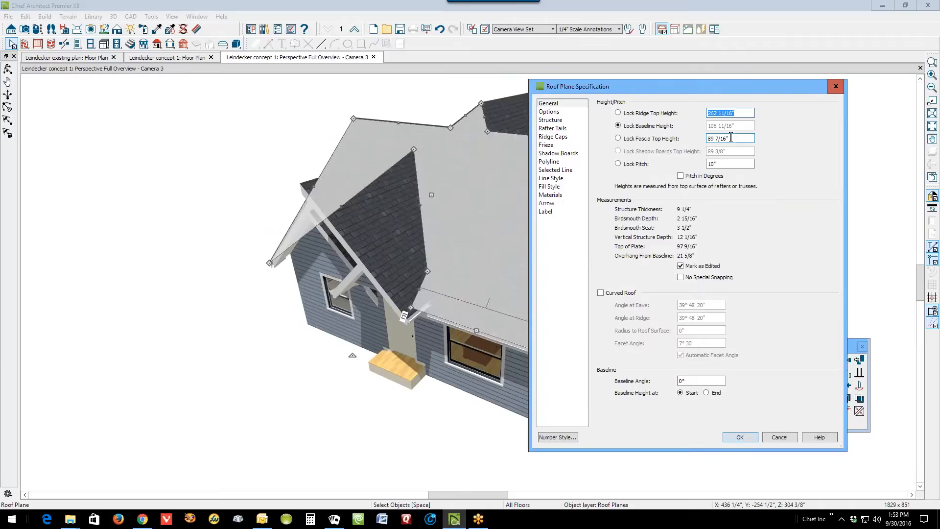
pyautogui.click(732, 138)
pyautogui.rightClick(719, 136)
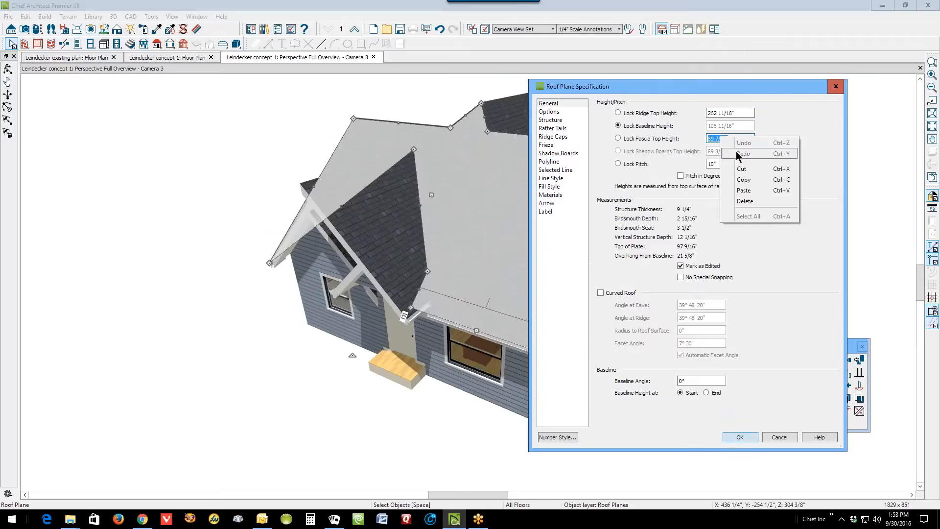
pyautogui.click(752, 184)
pyautogui.click(778, 438)
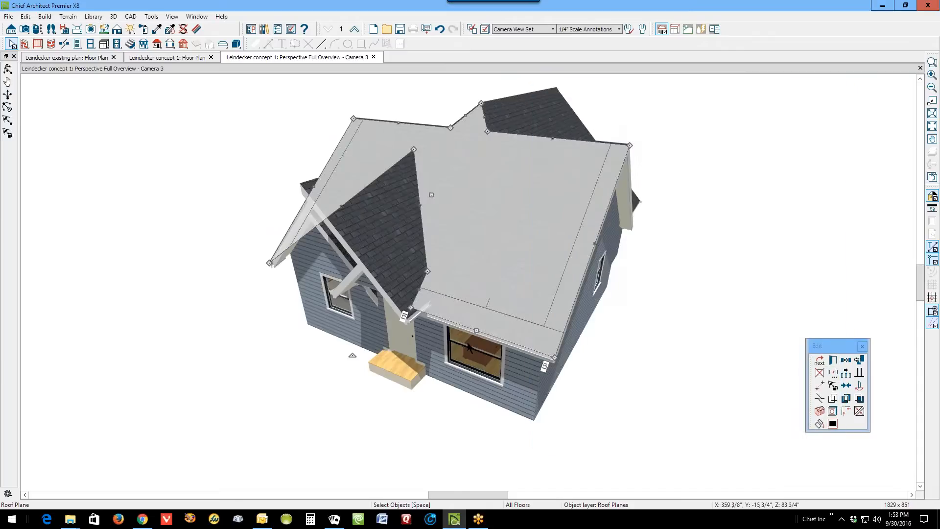
# Lock the pitch of the front gable's right slope and set its fascia top height to 89 7/16".
pyautogui.click(387, 257)
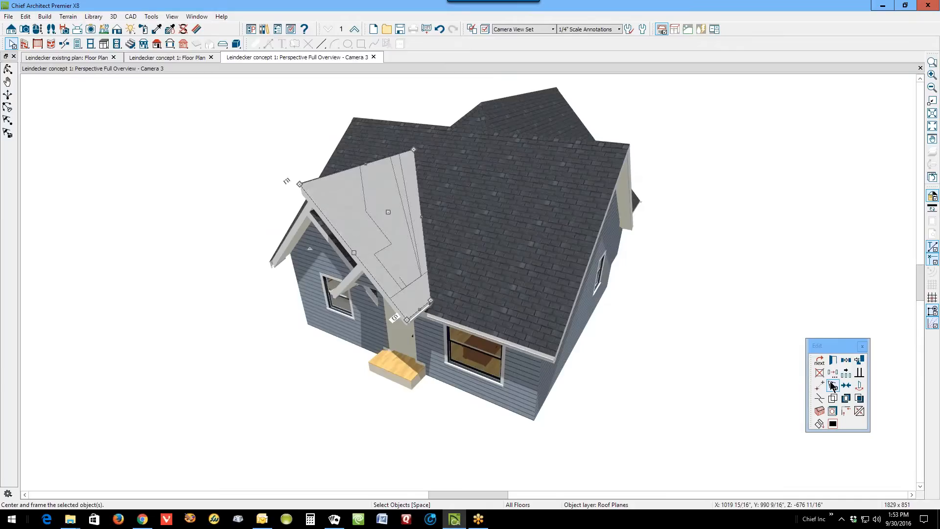
pyautogui.click(835, 361)
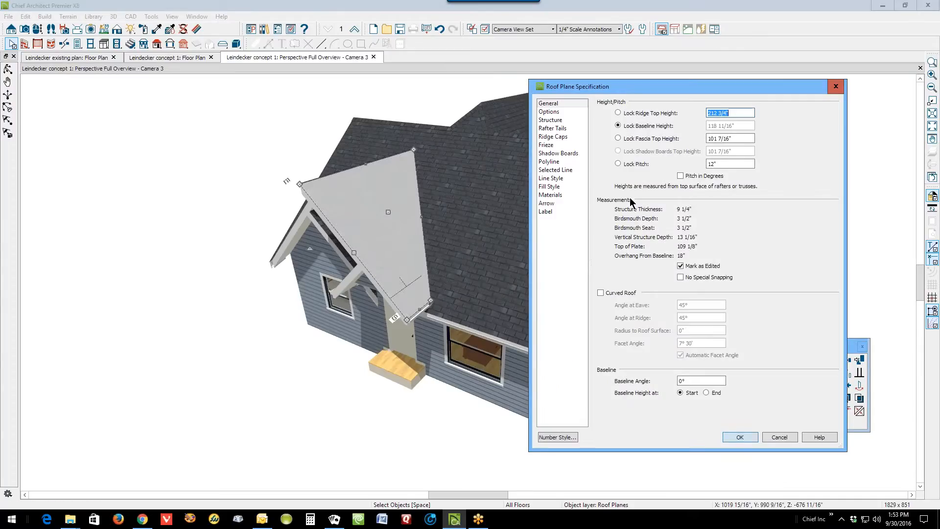
pyautogui.click(630, 164)
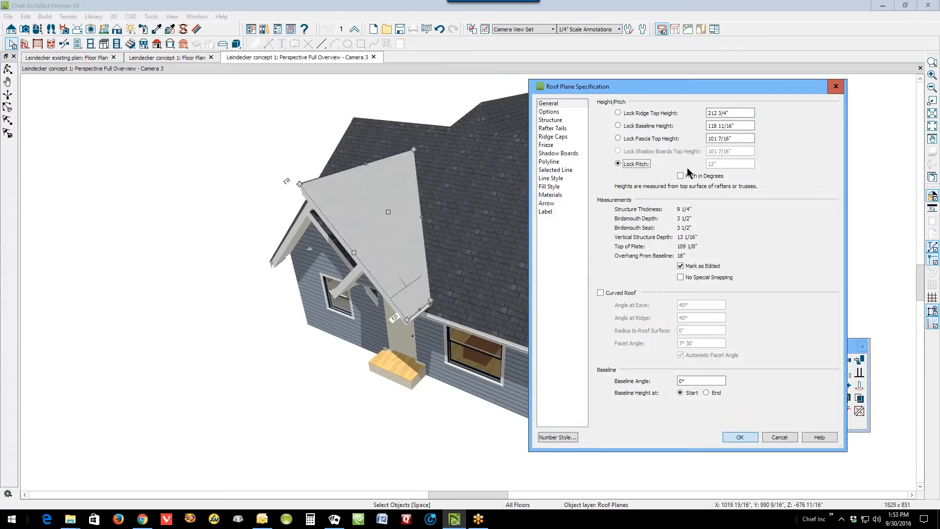
pyautogui.click(734, 137)
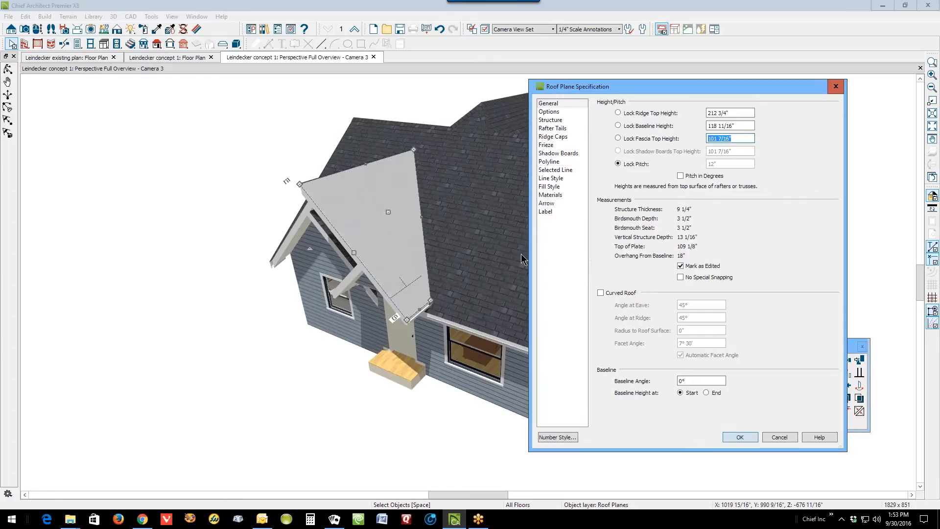
pyautogui.write('89 7/16"')
pyautogui.click(748, 436)
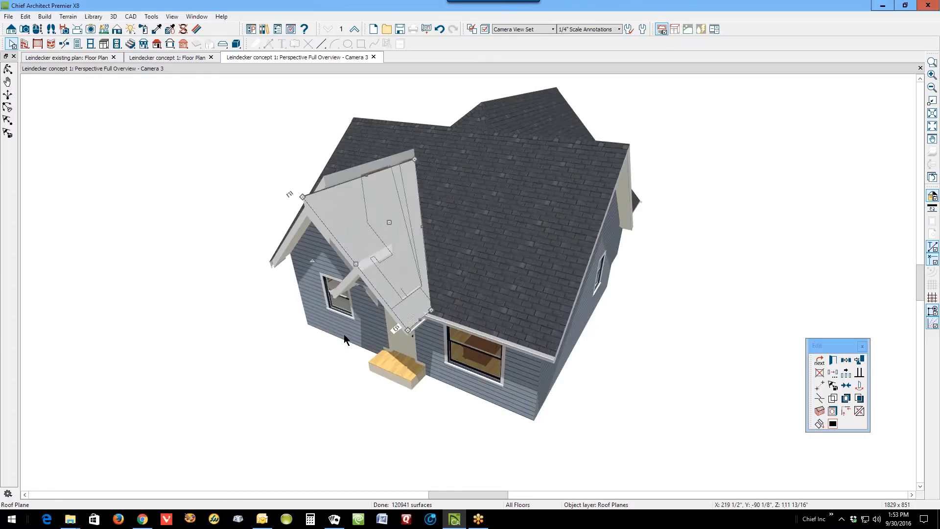
pyautogui.press('Escape')
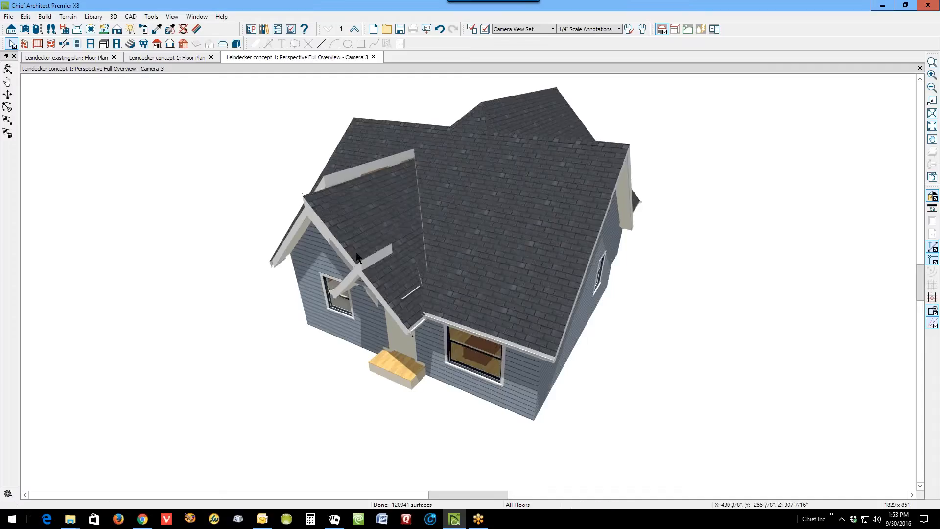
# Lock the pitch of the front gable's left slope in its specification, using a fascia top height of 89 7/16".
pyautogui.click(290, 240)
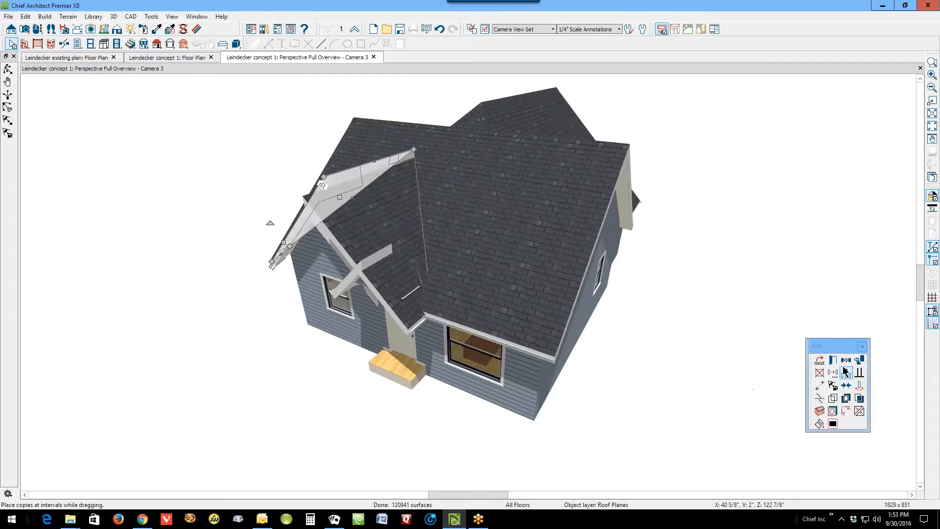
pyautogui.click(833, 385)
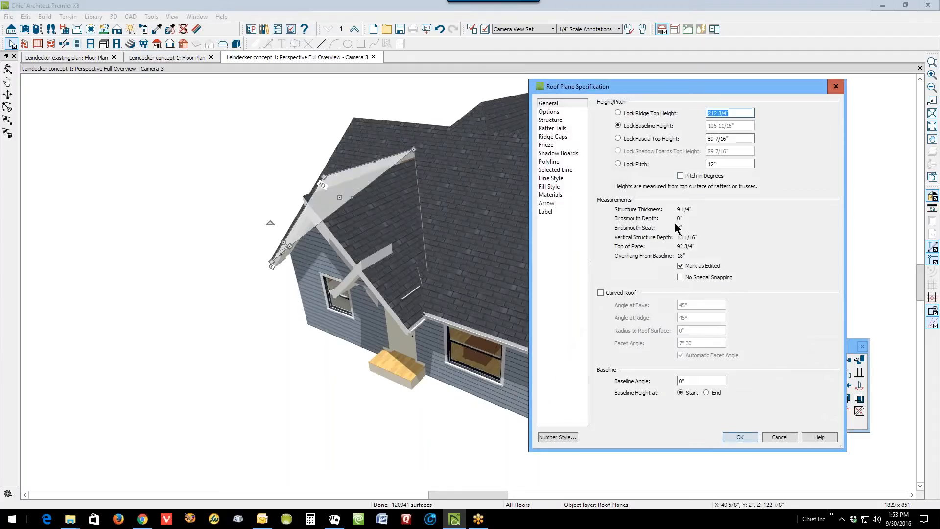
pyautogui.click(619, 165)
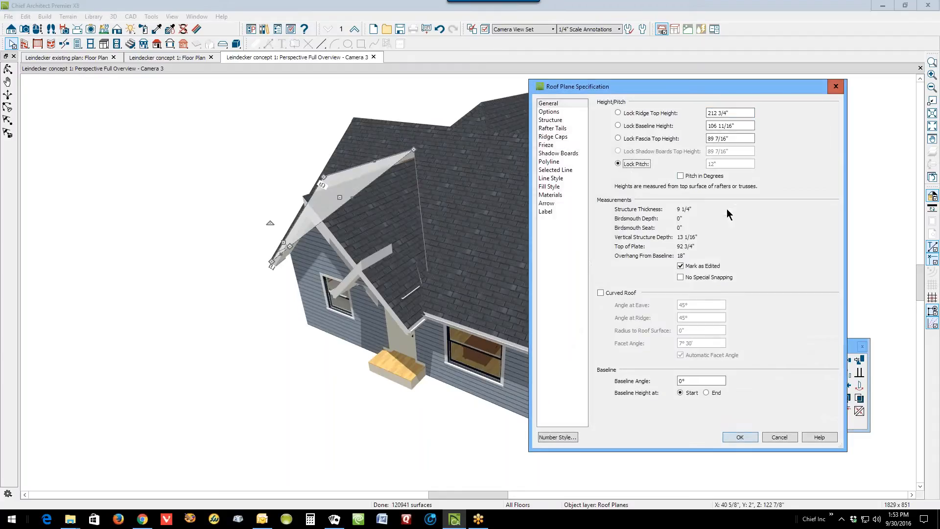
pyautogui.click(737, 138)
pyautogui.press('End')
pyautogui.click(739, 436)
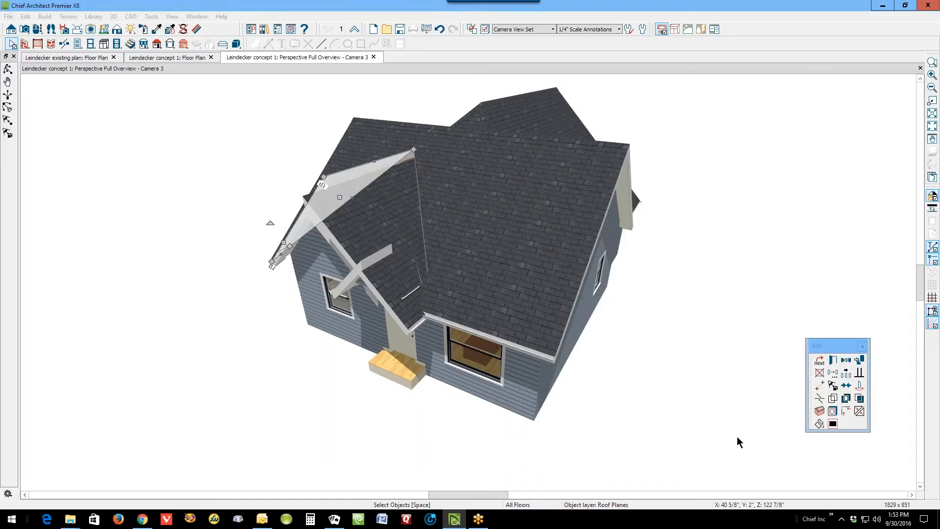
# Lock the pitch of the small entry gable's left slope and set its fascia top height to 89 7/16".
pyautogui.click(350, 284)
pyautogui.click(833, 362)
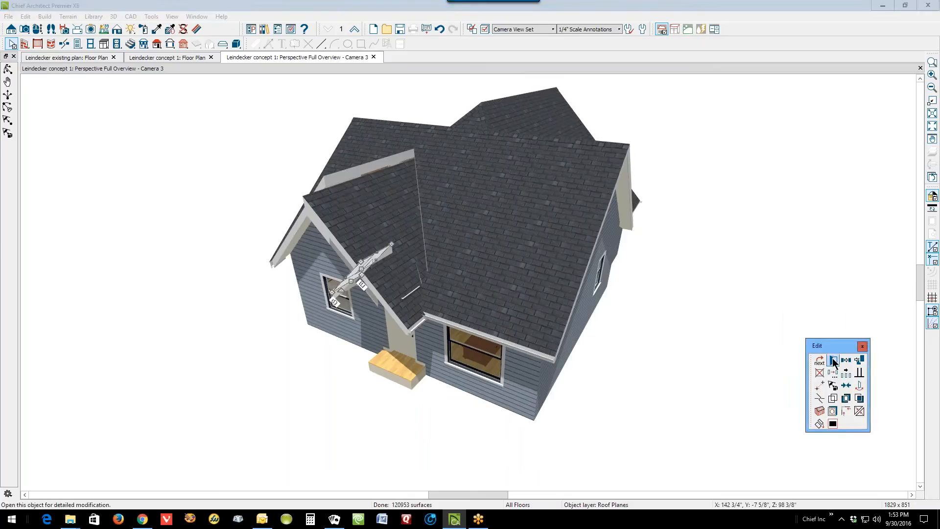
pyautogui.click(618, 164)
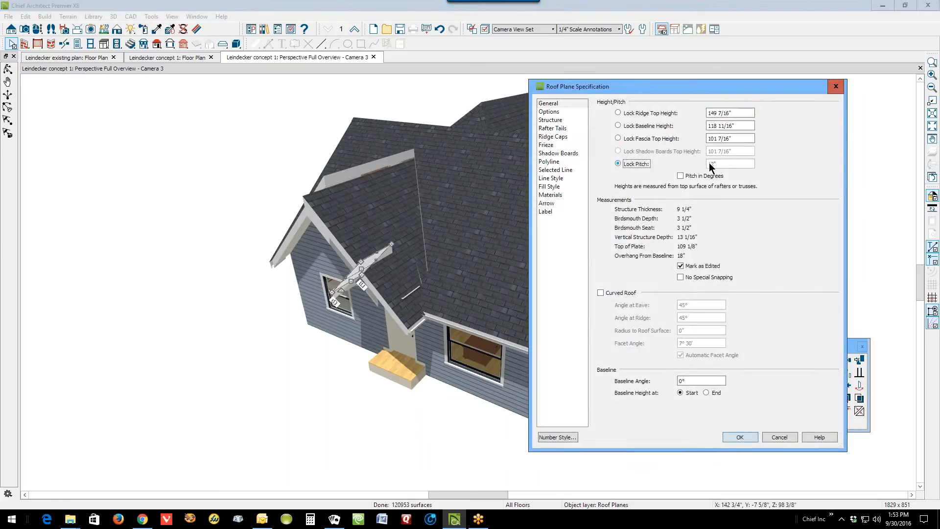
pyautogui.moveTo(739, 139); pyautogui.dragTo(700, 139)
pyautogui.write('89 7/16"')
pyautogui.click(740, 437)
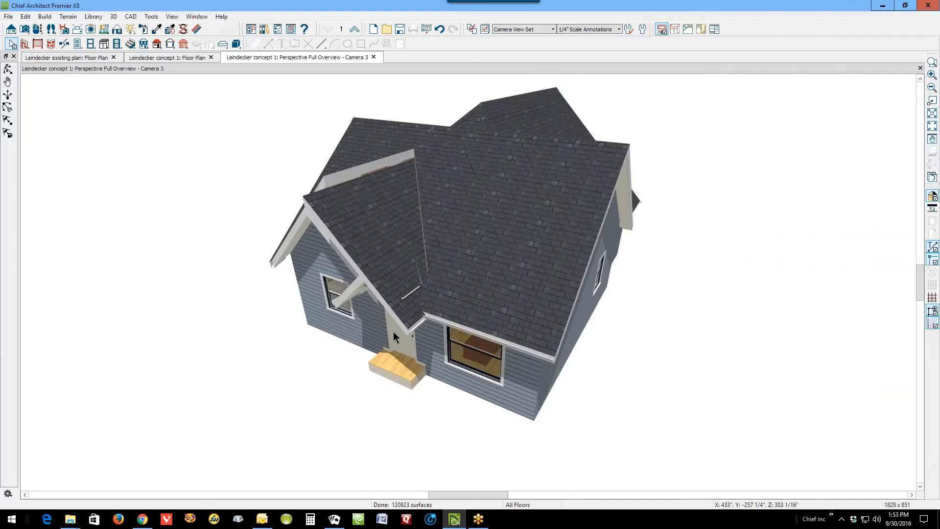
# Examine the front gables from the front of the house and return to the concept 1 floor plan.
pyautogui.click(8, 69)
pyautogui.moveTo(193, 220); pyautogui.dragTo(266, 224)
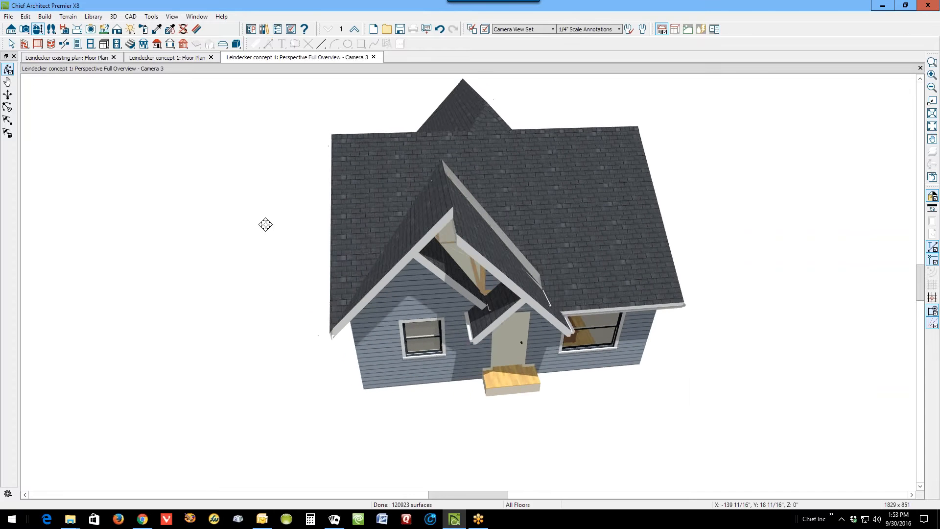
pyautogui.press('space')
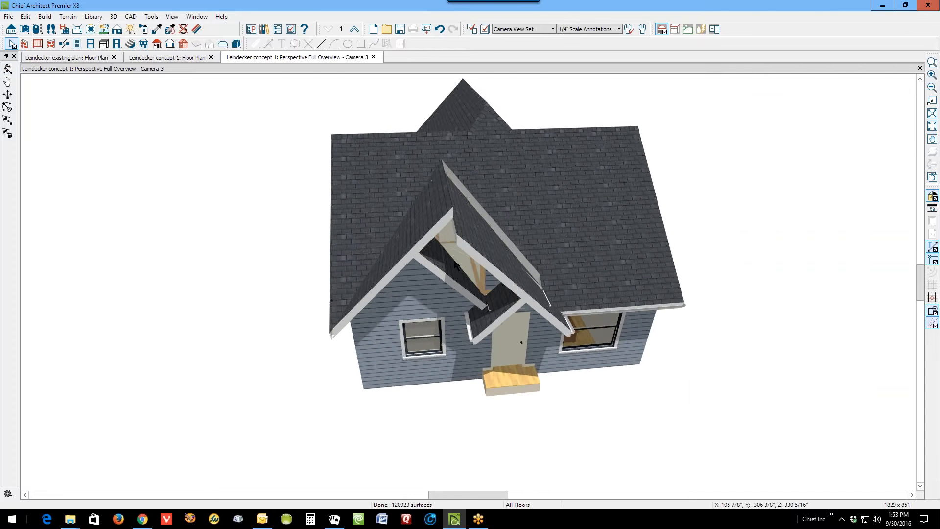
pyautogui.hotkey('ctrl', 'Tab')
pyautogui.hotkey('ctrl', 'Tab')
pyautogui.hotkey('ctrl', 'Tab')
pyautogui.hotkey('ctrl', 'Tab')
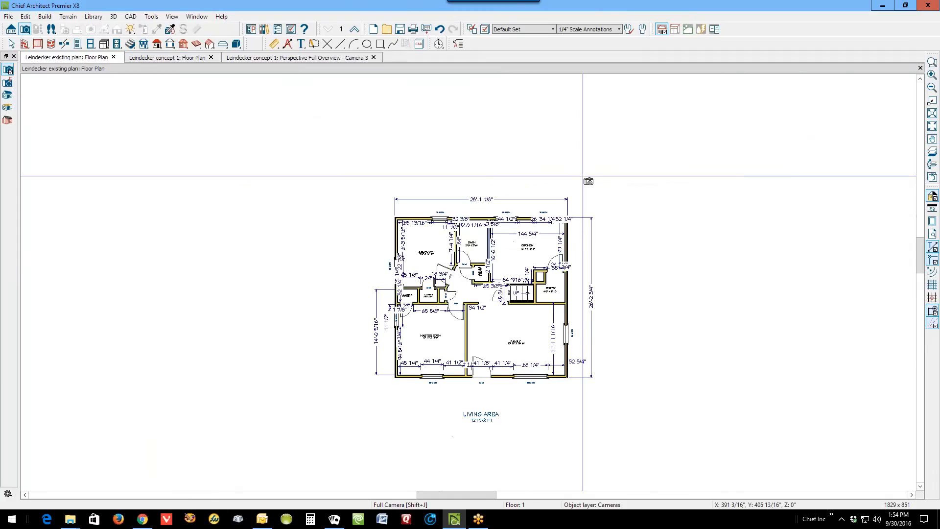
pyautogui.hotkey('ctrl', 'Tab')
pyautogui.scroll(-1, 425, 223)
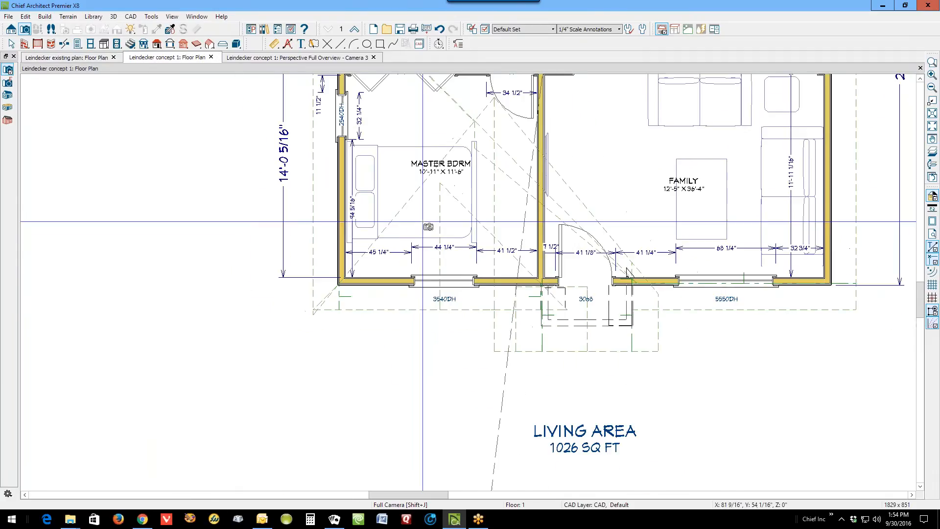
pyautogui.press('space')
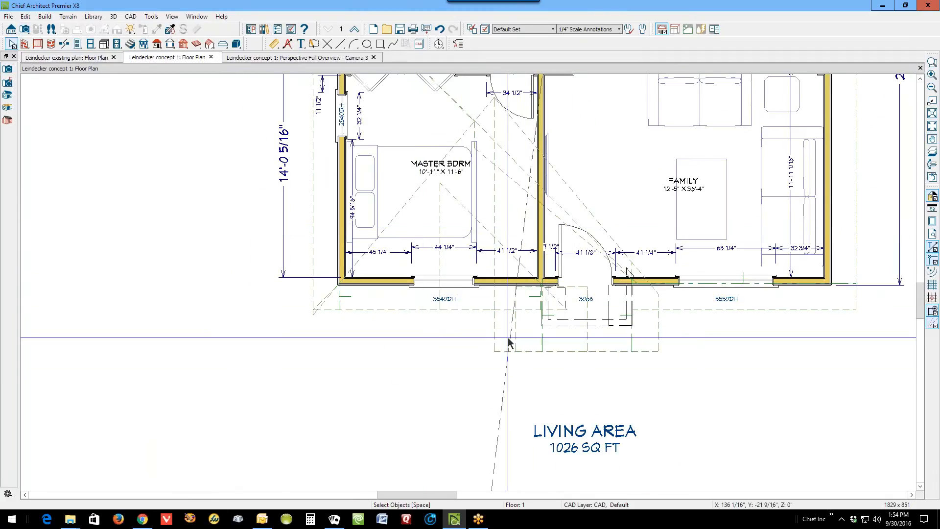
# Pull the triangular master bedroom roof plane's back corner to the front wall and add another corner, reshaping the plane into a rectangular strip.
pyautogui.click(480, 310)
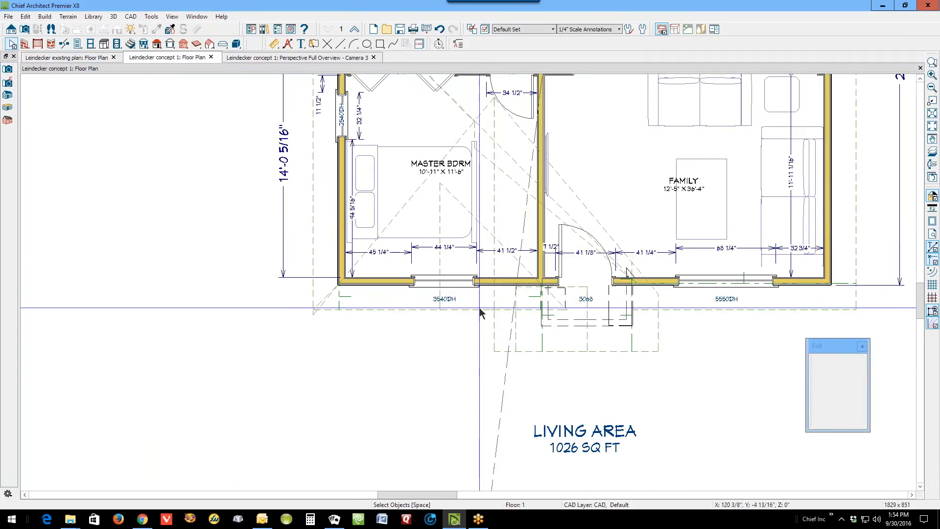
pyautogui.click(529, 309)
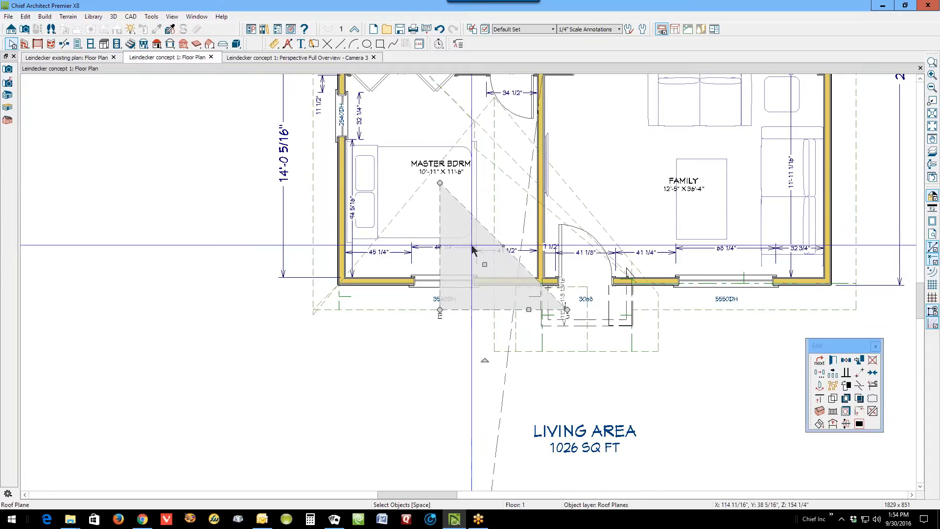
pyautogui.moveTo(440, 183); pyautogui.dragTo(440, 285)
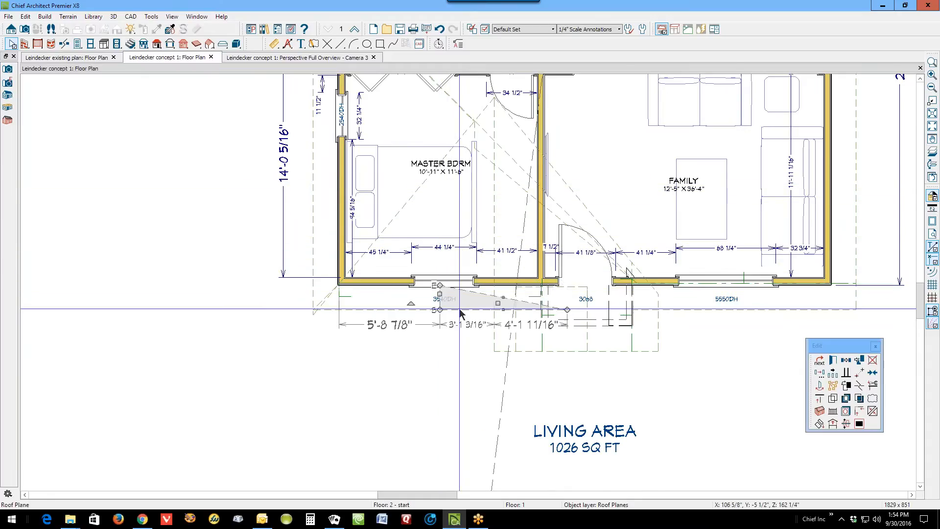
pyautogui.click(859, 387)
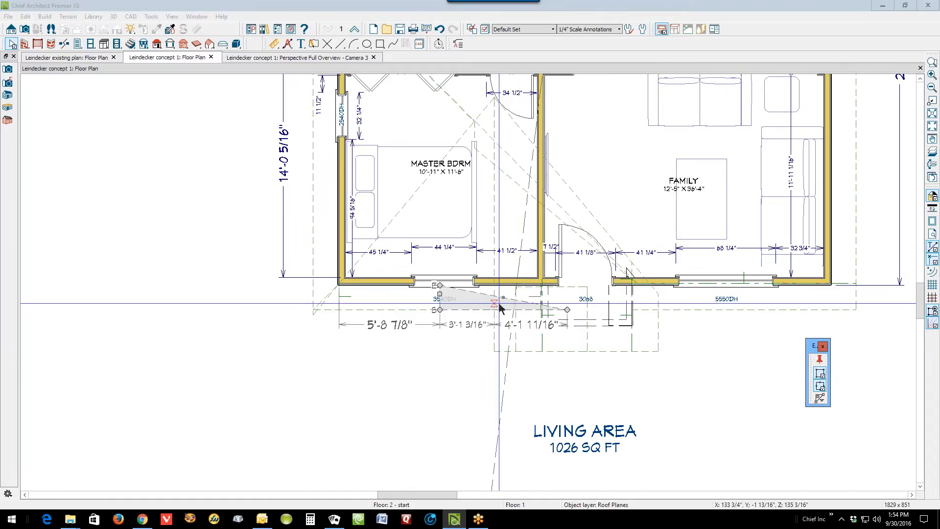
pyautogui.click(523, 305)
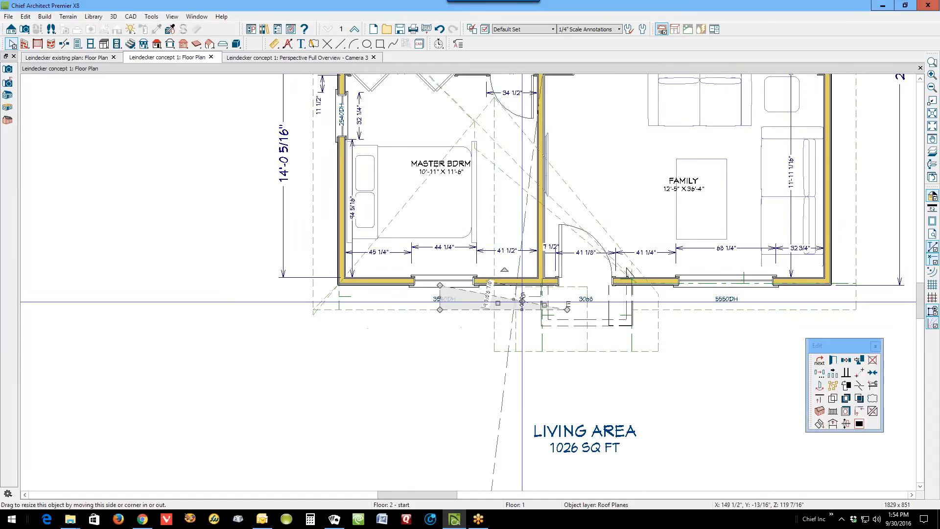
pyautogui.moveTo(522, 301); pyautogui.dragTo(567, 286)
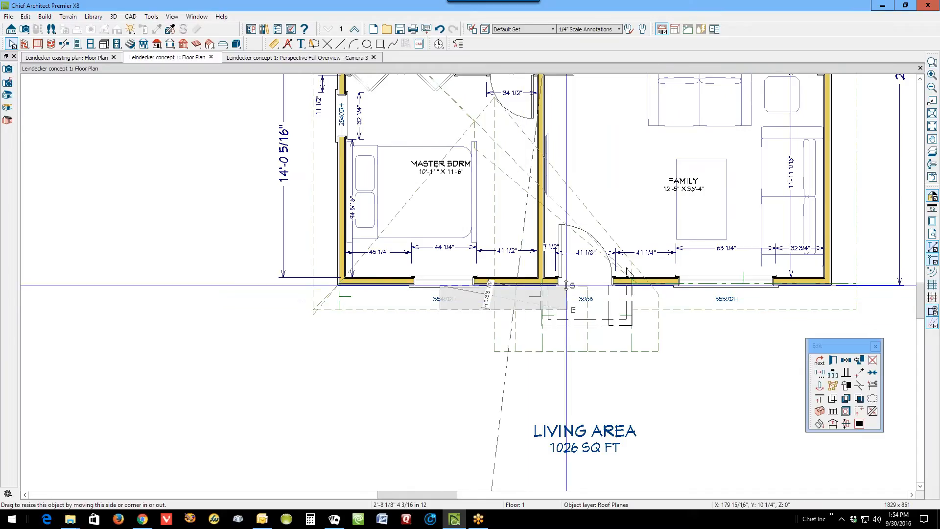
pyautogui.click(648, 395)
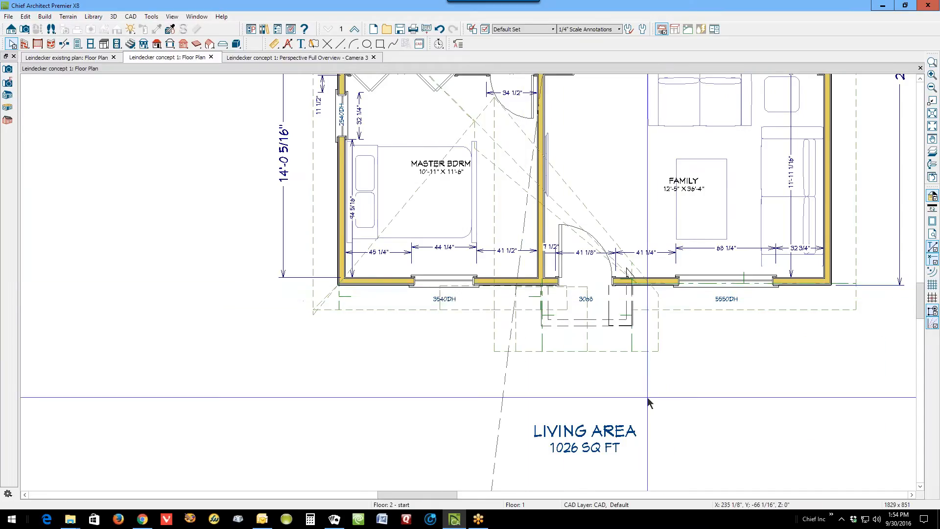
# Check the reshaped roof plane and the front gable's right slope in the perspective overview.
pyautogui.hotkey('ctrl', 'Tab')
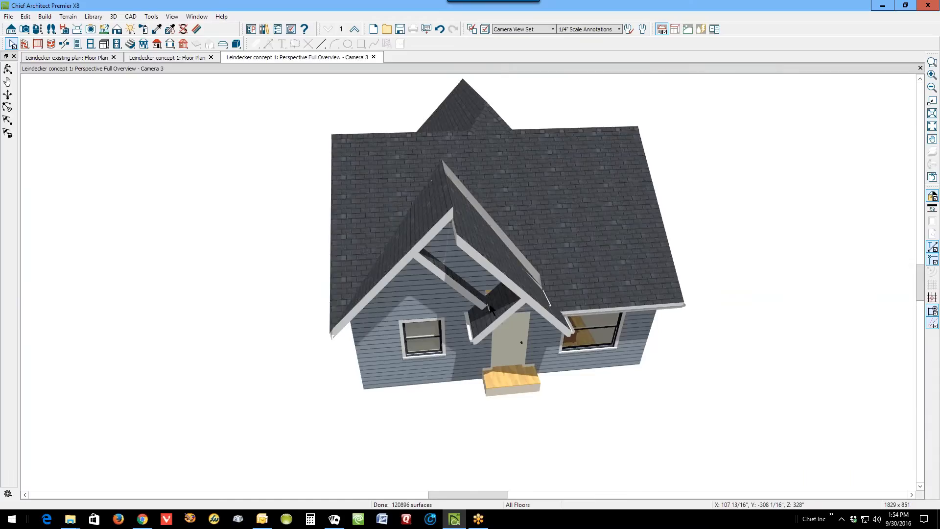
pyautogui.click(474, 243)
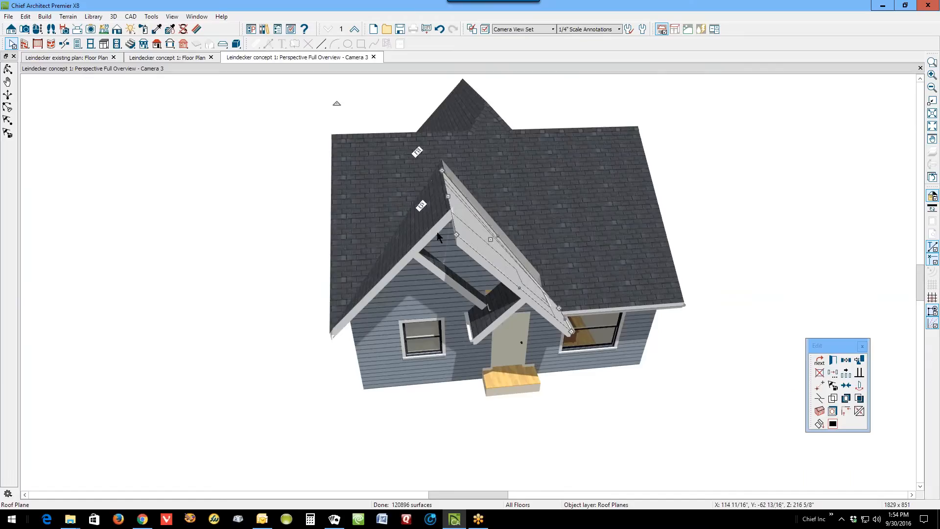
pyautogui.hotkey('ctrl', 'Tab')
pyautogui.hotkey('ctrl', 'Tab')
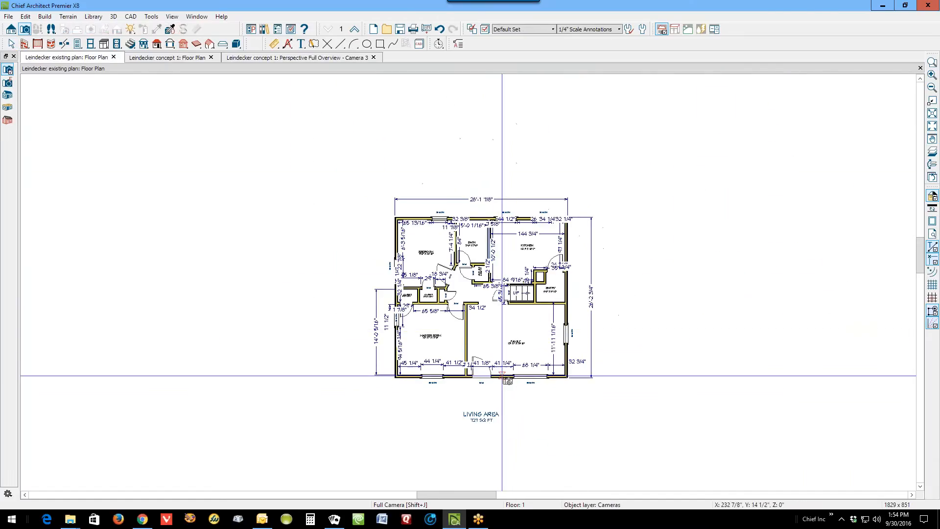
# Close the existing plan without saving it and return to the concept 1 floor plan.
pyautogui.click(921, 68)
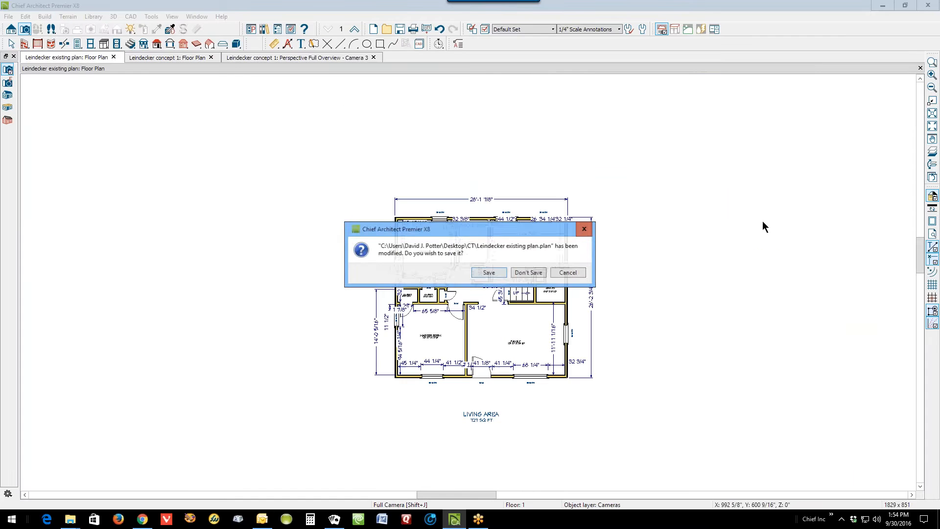
pyautogui.click(517, 273)
pyautogui.hotkey('ctrl', 'Tab')
# Inspect the overlapping roof planes and baselines around the front entry in the floor plan.
pyautogui.scroll(-1, 484, 358)
pyautogui.scroll(4, 593, 342)
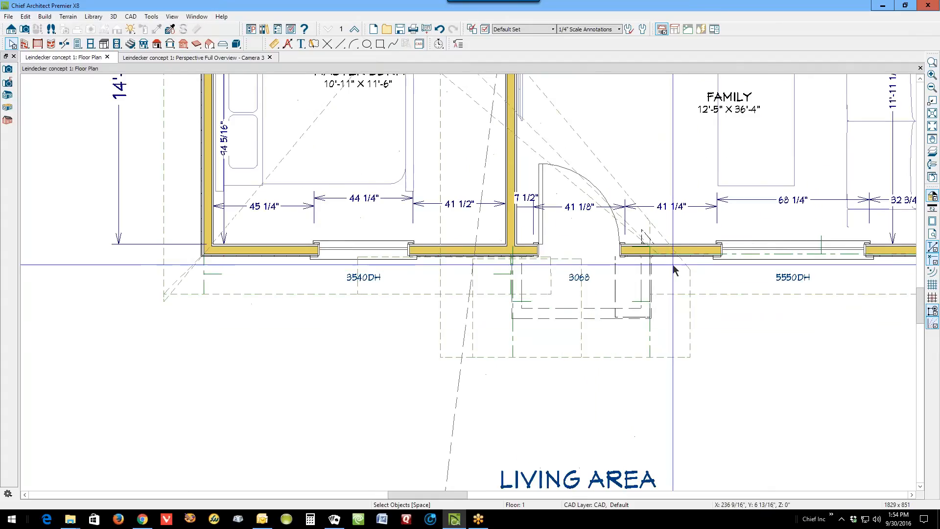
pyautogui.scroll(1, 673, 269)
pyautogui.scroll(-2, 695, 292)
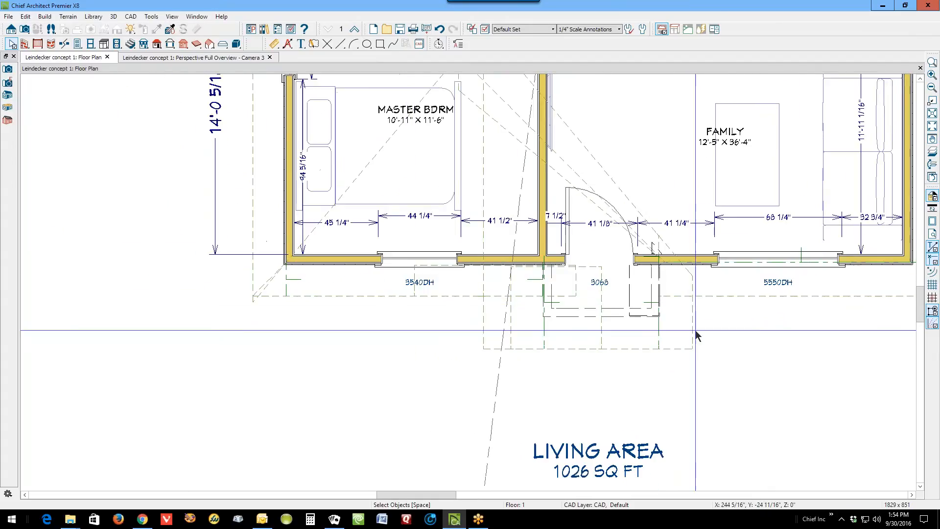
pyautogui.click(694, 329)
pyautogui.press('Escape')
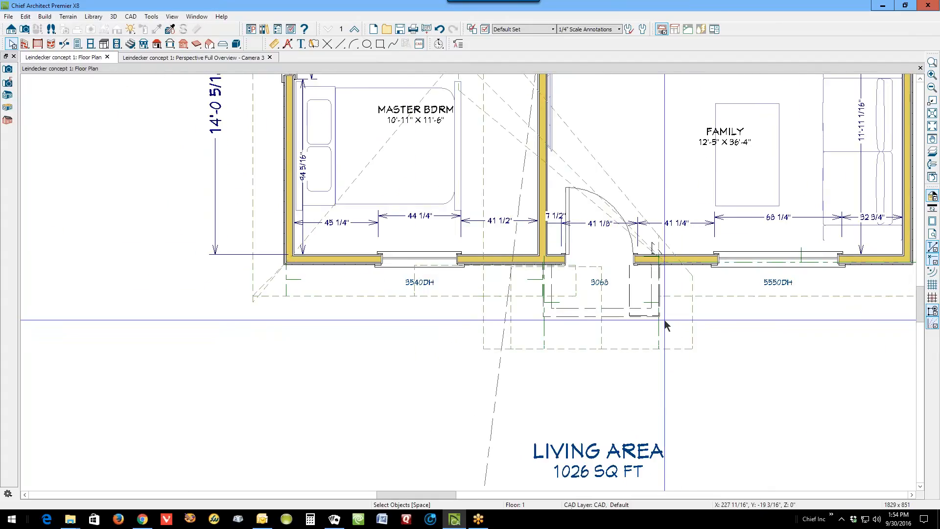
pyautogui.click(659, 330)
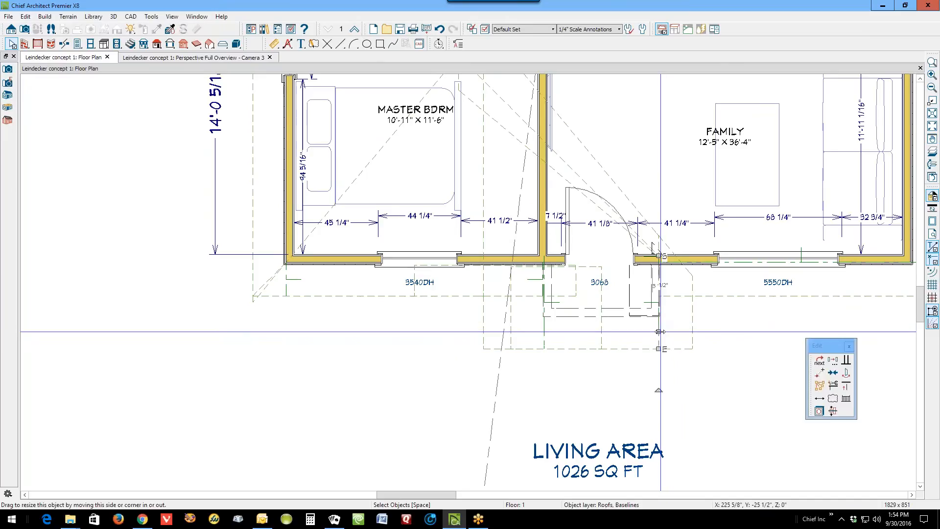
pyautogui.click(510, 326)
pyautogui.moveTo(511, 326); pyautogui.dragTo(512, 333)
pyautogui.click(513, 333)
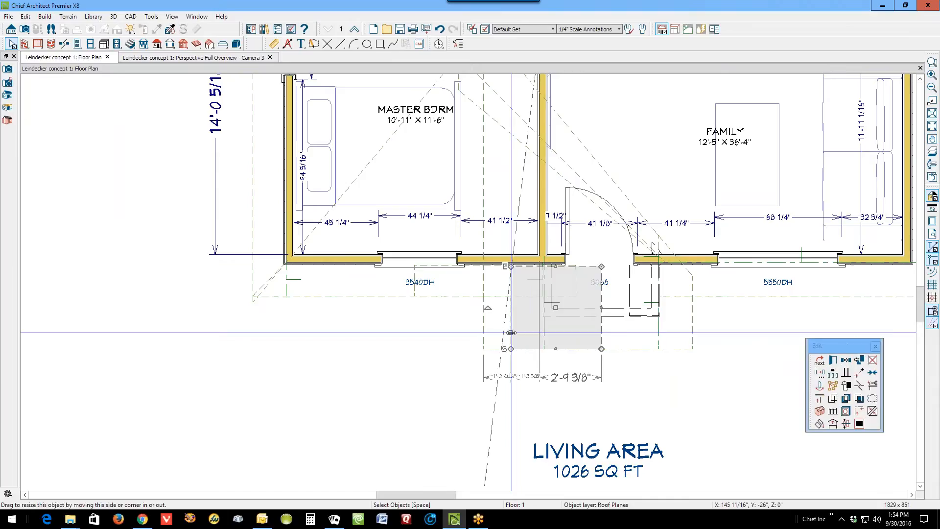
# Break the large right slope's front edge at the entry gable's ridge and pull the section left of it back to the main eave line.
pyautogui.click(487, 324)
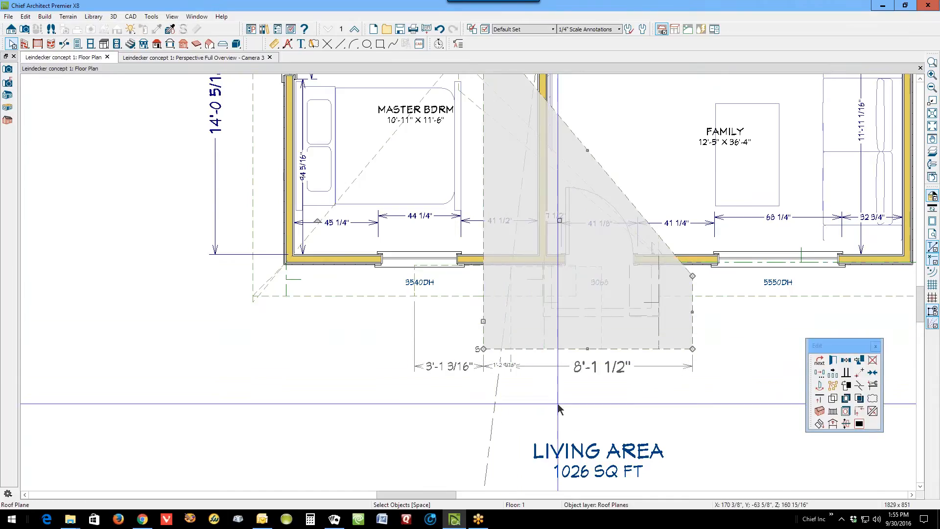
pyautogui.click(859, 386)
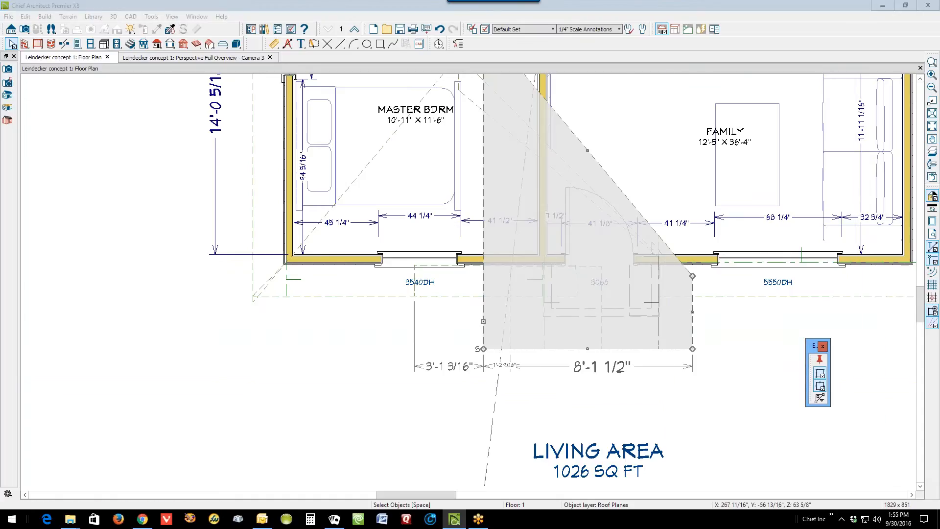
pyautogui.click(602, 349)
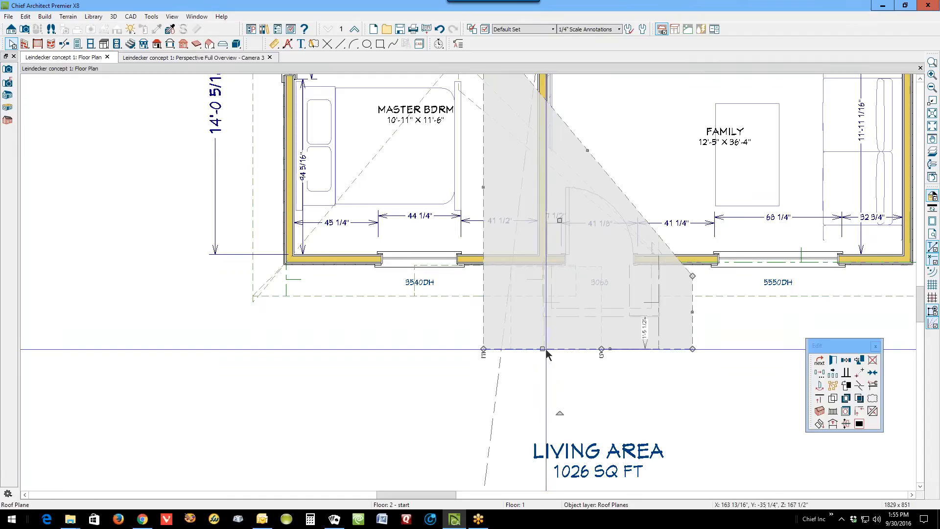
pyautogui.moveTo(544, 348); pyautogui.dragTo(469, 297)
pyautogui.click(419, 420)
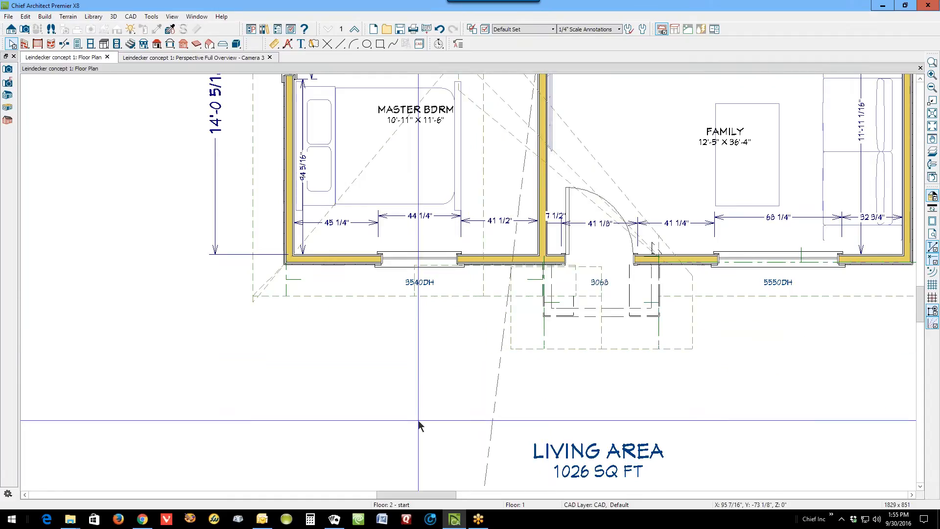
# In the perspective overview, join the large front gable's right and left roof planes to each other along the ridge.
pyautogui.hotkey('ctrl', 'Tab')
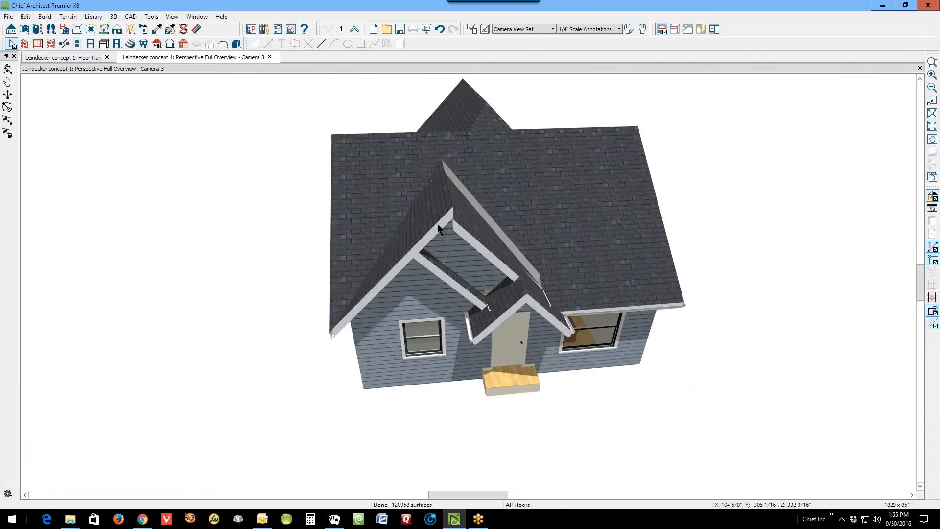
pyautogui.rightClick(458, 209)
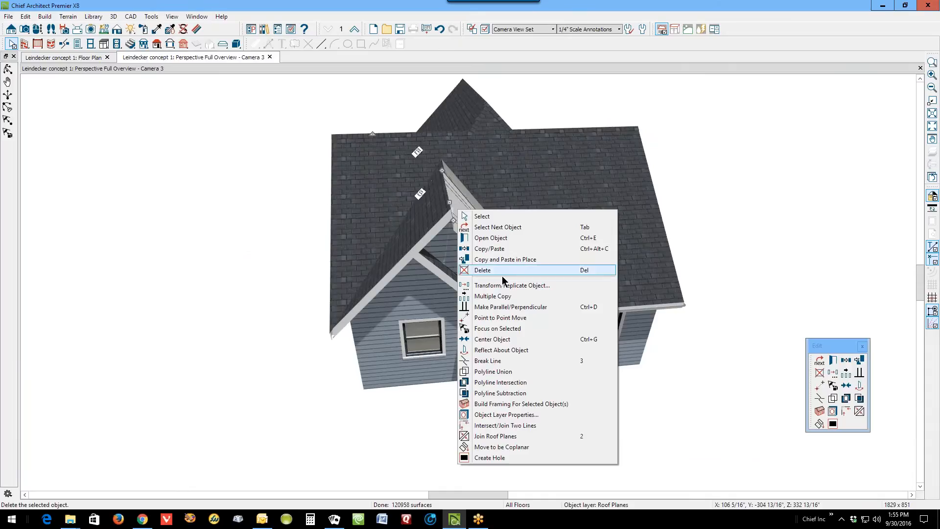
pyautogui.click(495, 437)
pyautogui.click(445, 216)
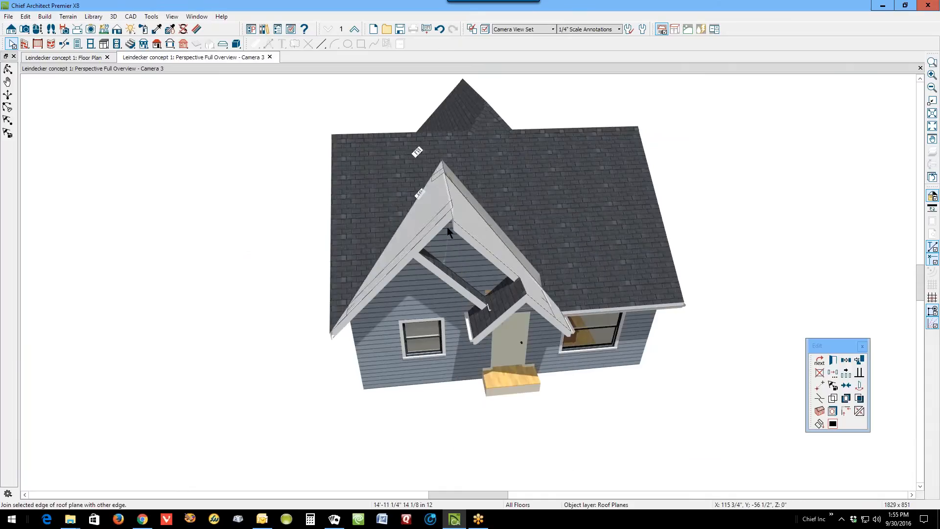
pyautogui.click(444, 216)
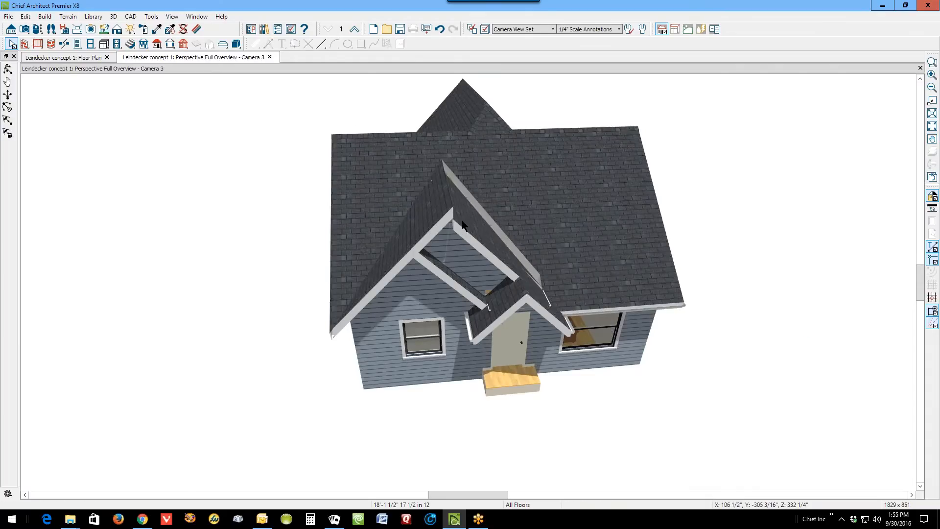
pyautogui.rightClick(463, 221)
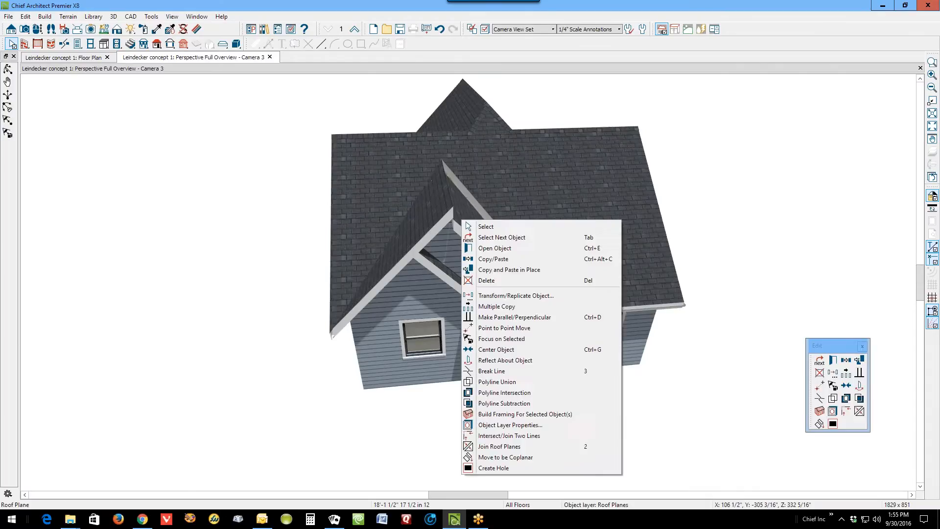
pyautogui.click(500, 446)
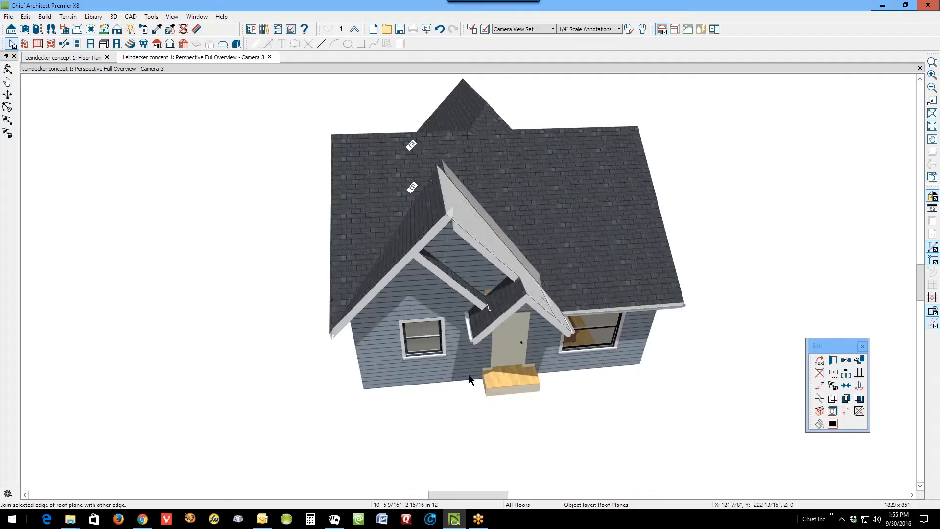
pyautogui.click(435, 203)
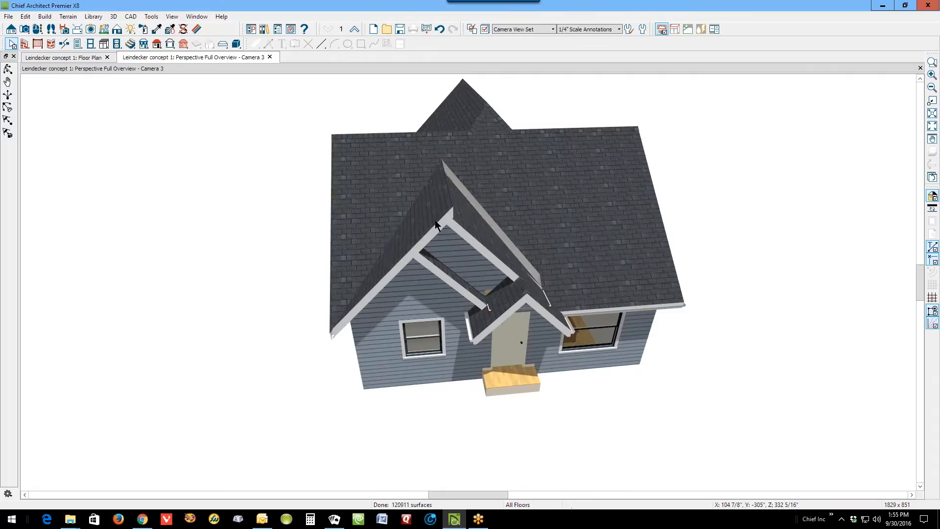
pyautogui.click(433, 223)
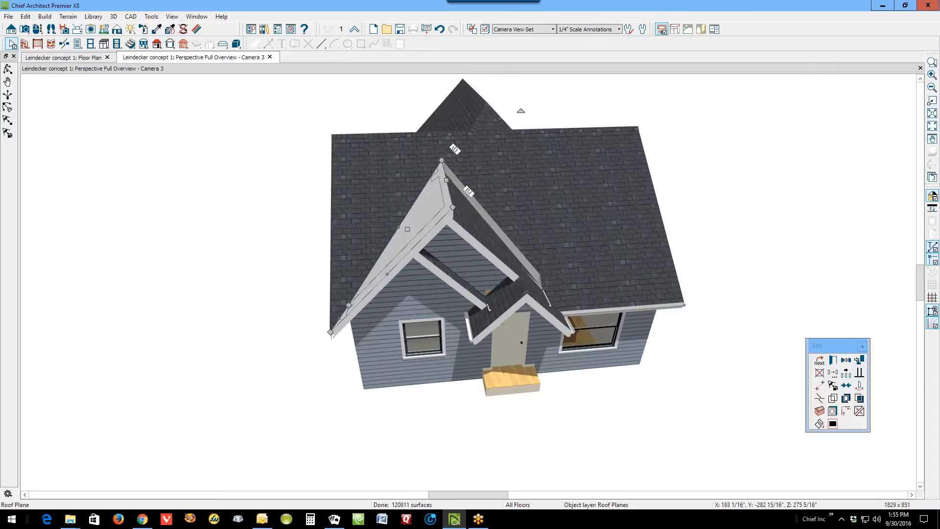
pyautogui.click(860, 412)
pyautogui.click(485, 239)
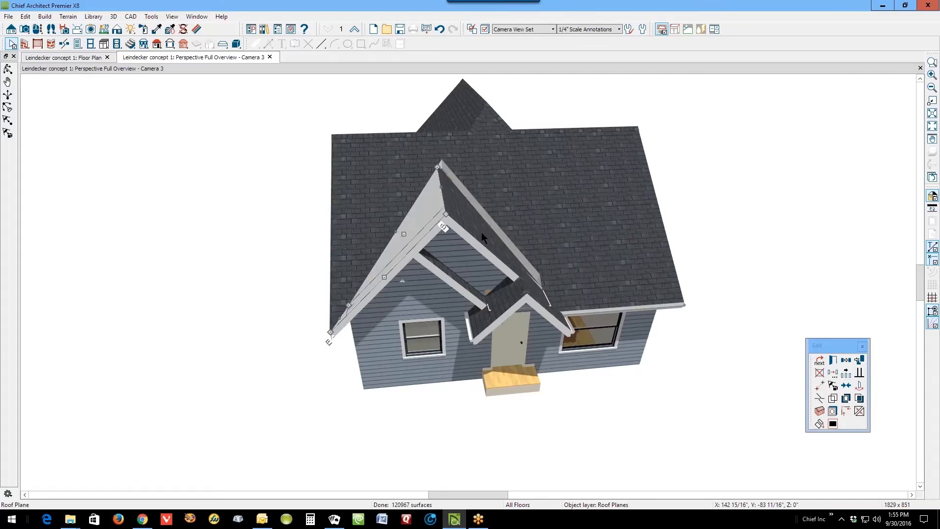
# Join the back edge of the front gable's right roof plane to the main roof plane.
pyautogui.rightClick(476, 219)
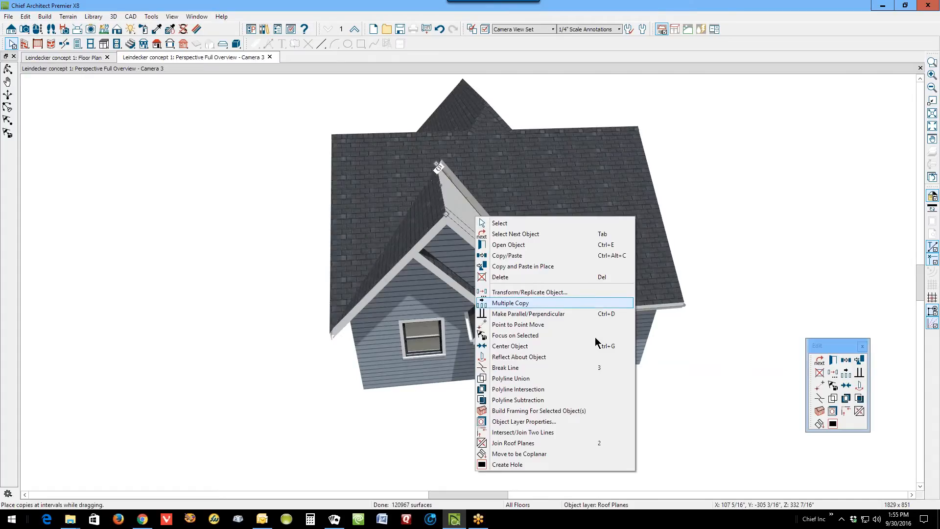
pyautogui.click(860, 411)
pyautogui.click(519, 243)
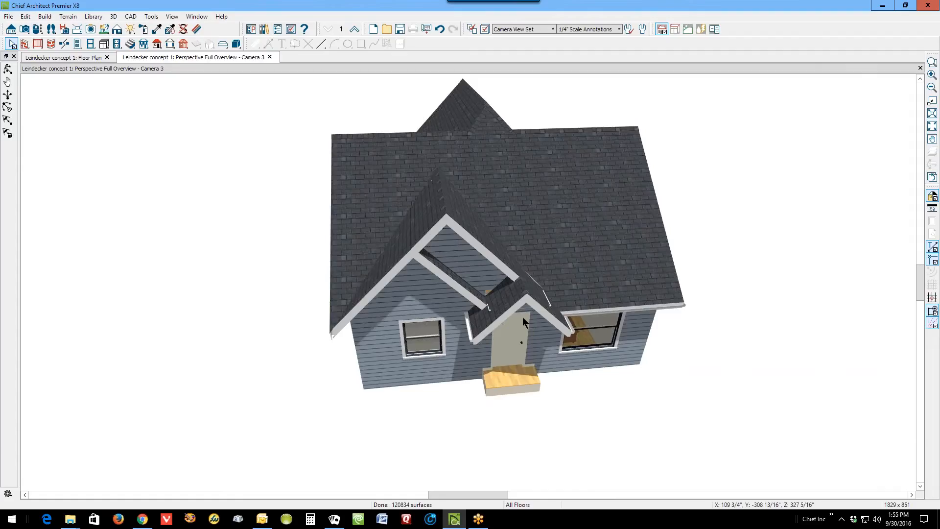
# Open the specification of the room at the front entry step and set its room type to Porch.
pyautogui.scroll(5, 522, 317)
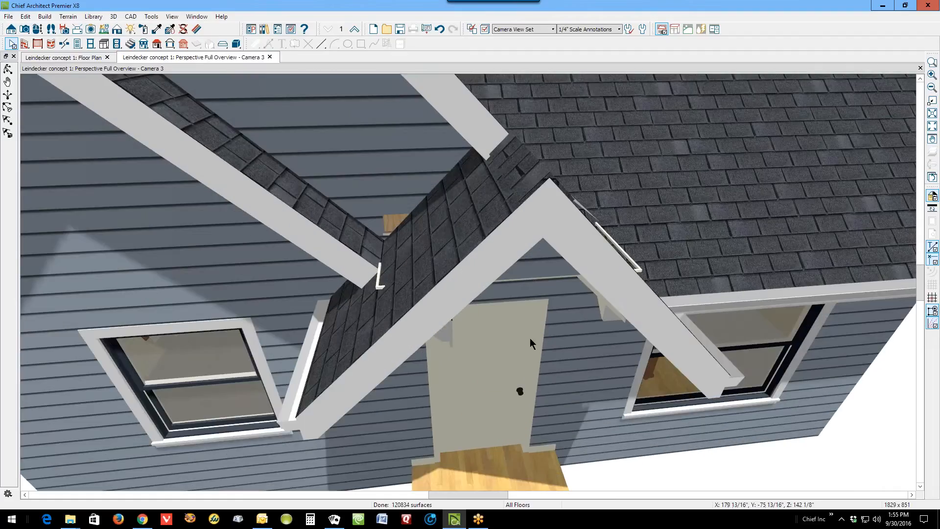
pyautogui.scroll(-5, 530, 338)
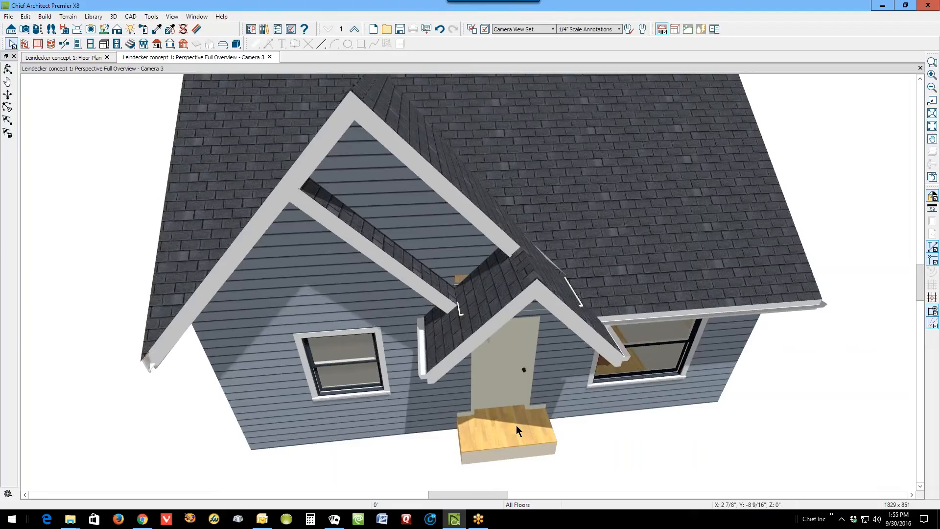
pyautogui.scroll(3, 517, 425)
pyautogui.doubleClick(516, 425)
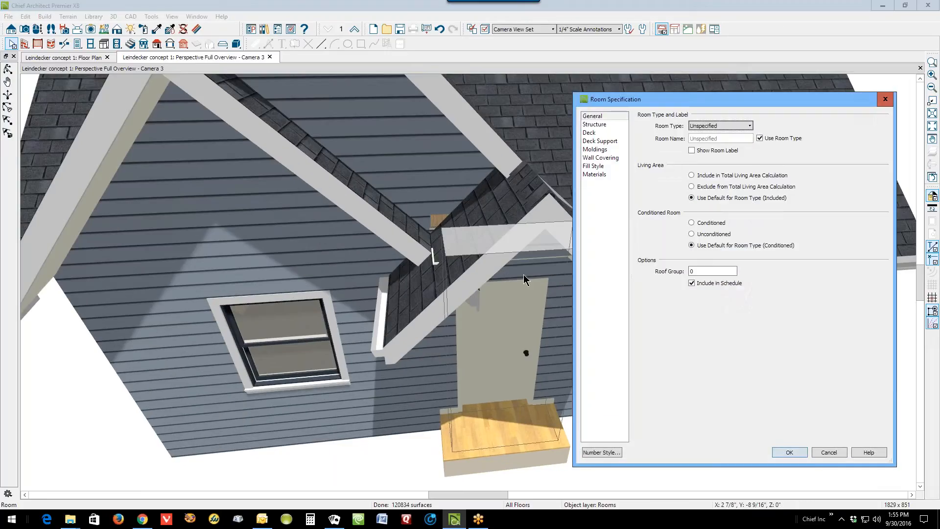
pyautogui.click(749, 126)
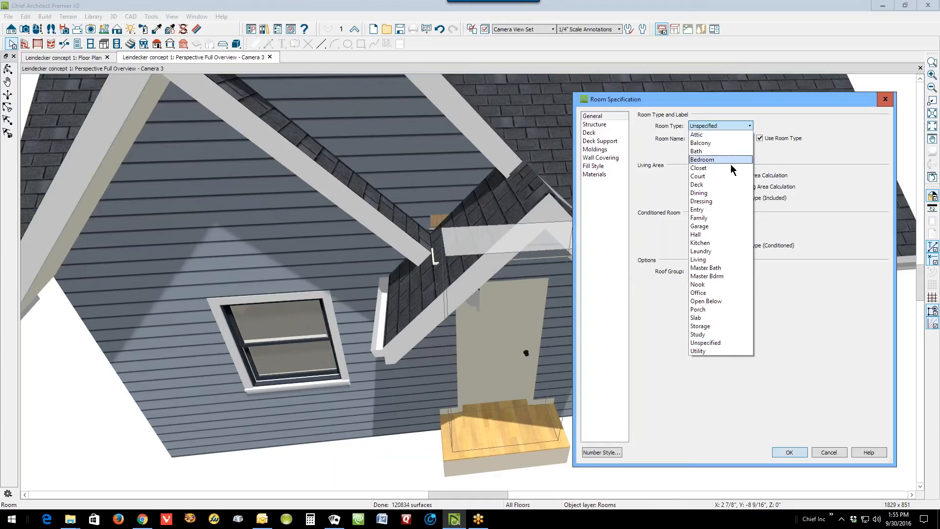
pyautogui.click(709, 310)
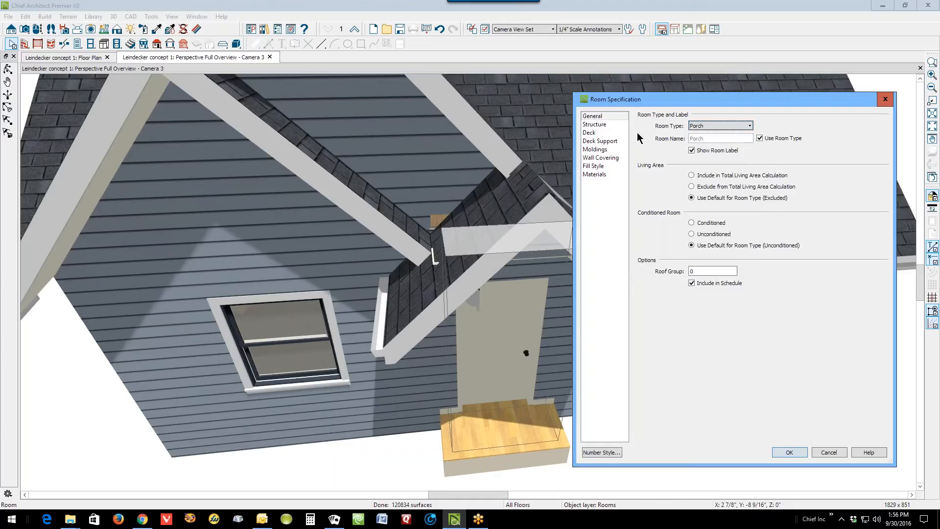
# Set the porch's floor elevation to -3 inches and its finished ceiling height to 100 inches, and apply the room specification.
pyautogui.click(594, 124)
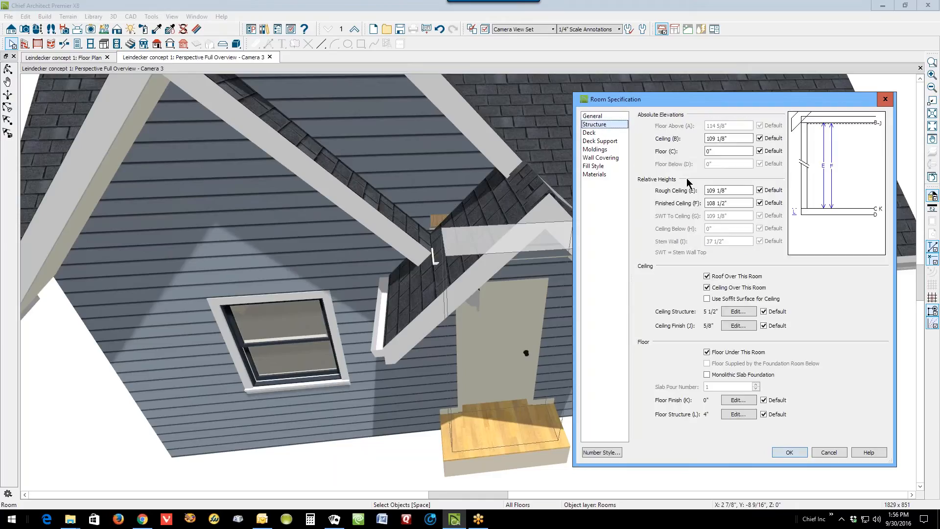
pyautogui.click(760, 152)
pyautogui.write('-3')
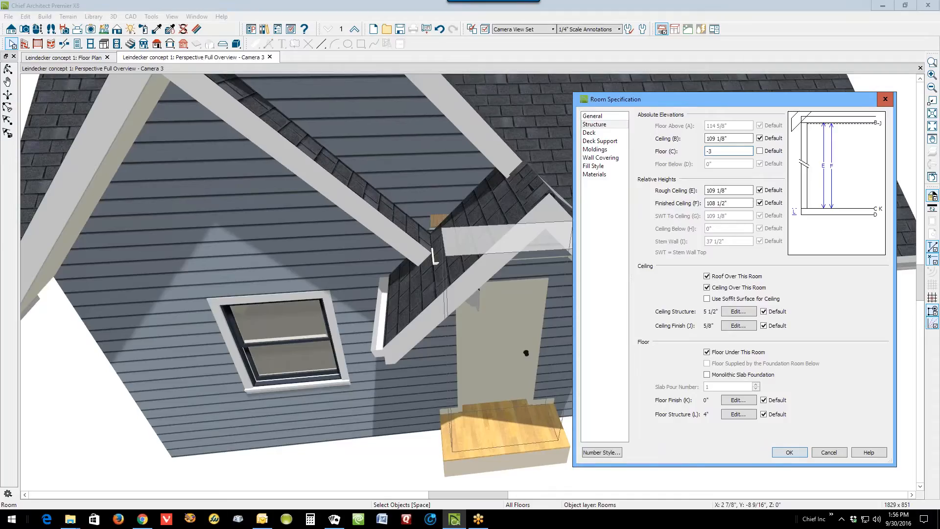
pyautogui.click(763, 203)
pyautogui.moveTo(739, 202); pyautogui.dragTo(706, 203)
pyautogui.write('100')
pyautogui.click(784, 452)
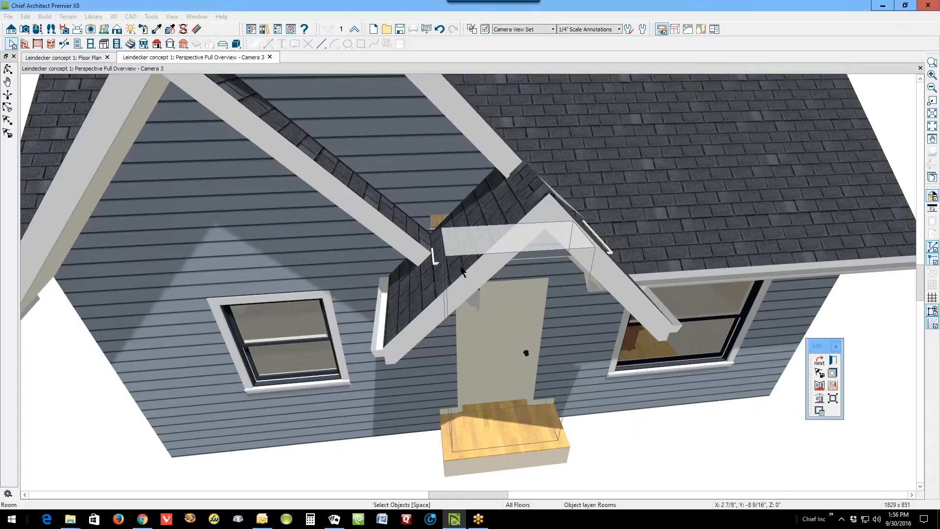
pyautogui.press('Escape')
# Move the main roof plane's lower corner beside the entry gable out to where the gable's right slope meets the eave.
pyautogui.scroll(-5, 491, 251)
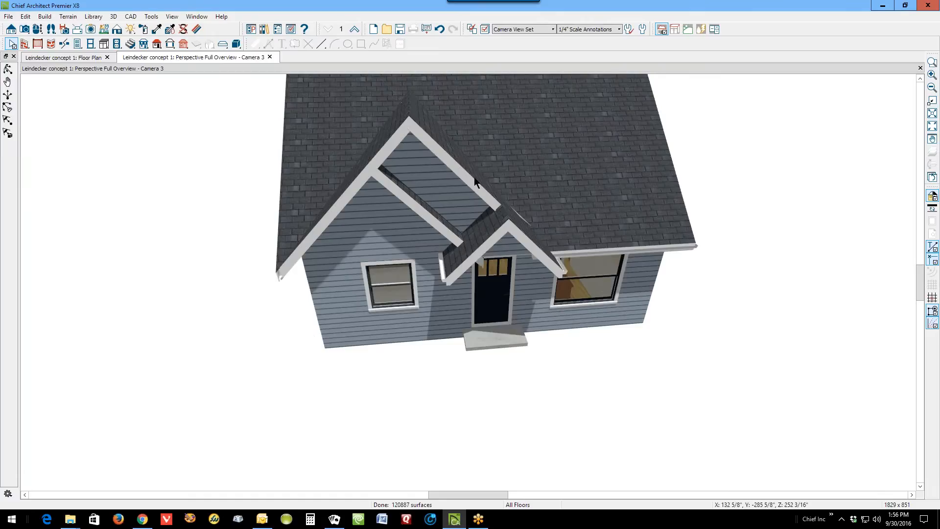
pyautogui.click(8, 70)
pyautogui.moveTo(594, 216); pyautogui.dragTo(511, 226)
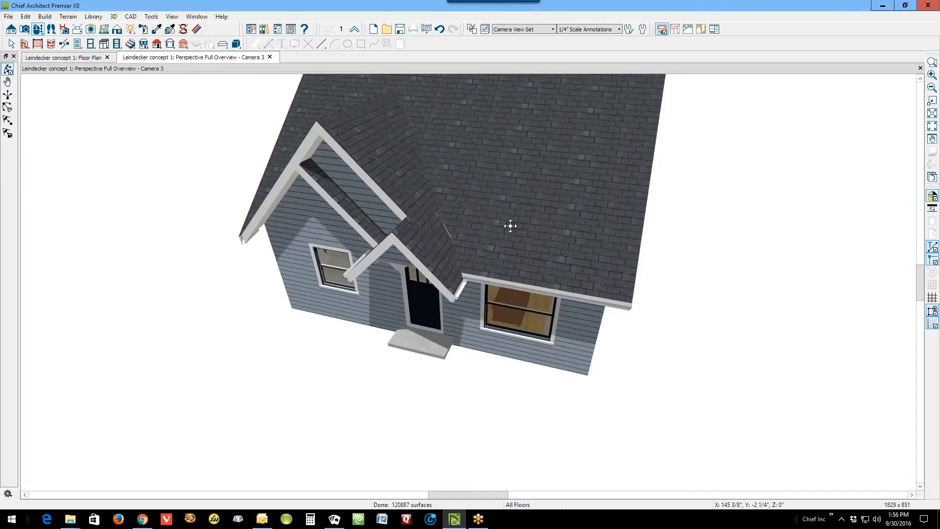
pyautogui.scroll(4, 461, 248)
pyautogui.press('space')
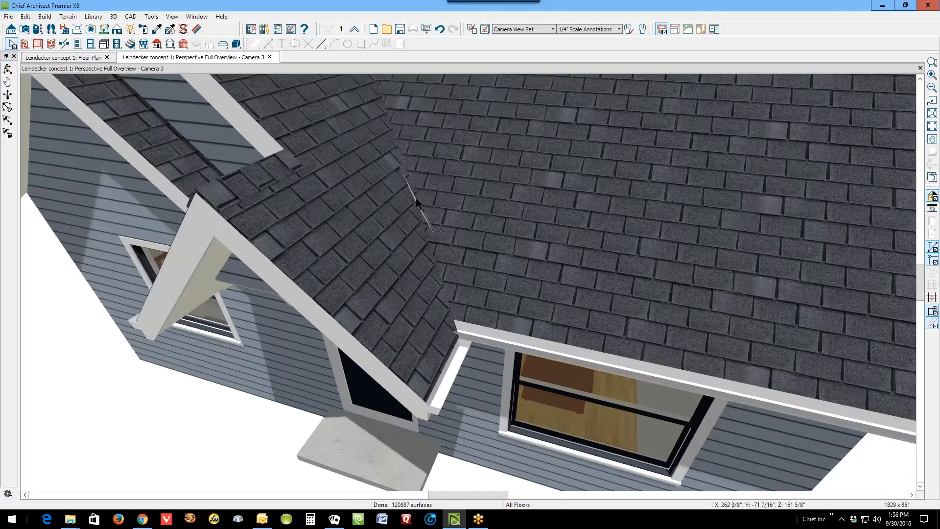
pyautogui.click(428, 210)
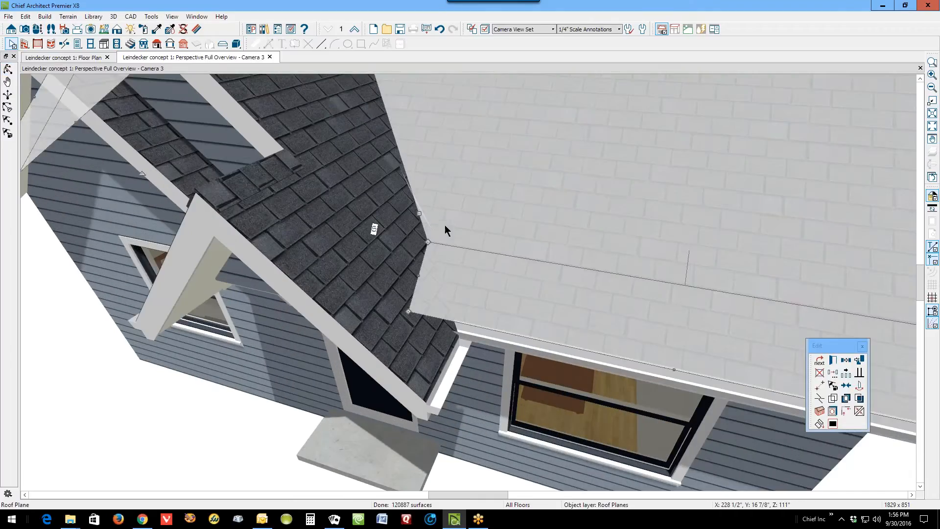
pyautogui.moveTo(408, 310); pyautogui.dragTo(449, 322)
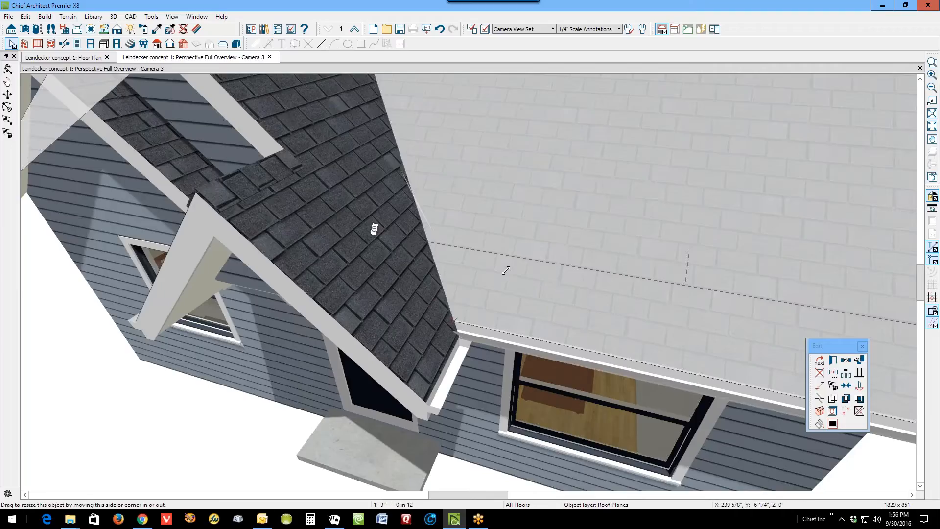
pyautogui.press('Escape')
# Join the main roof plane's short valley edge beside the front window to the entry gable's right slope.
pyautogui.click(449, 255)
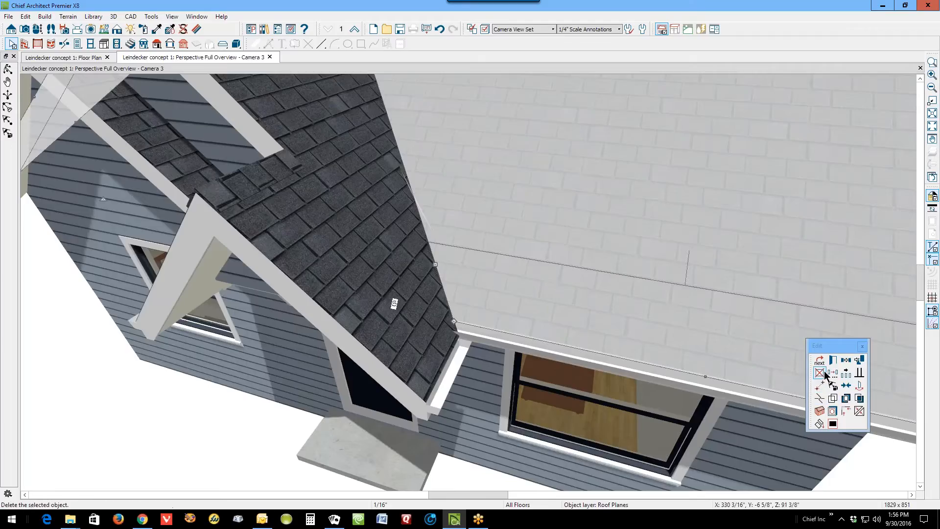
pyautogui.click(861, 412)
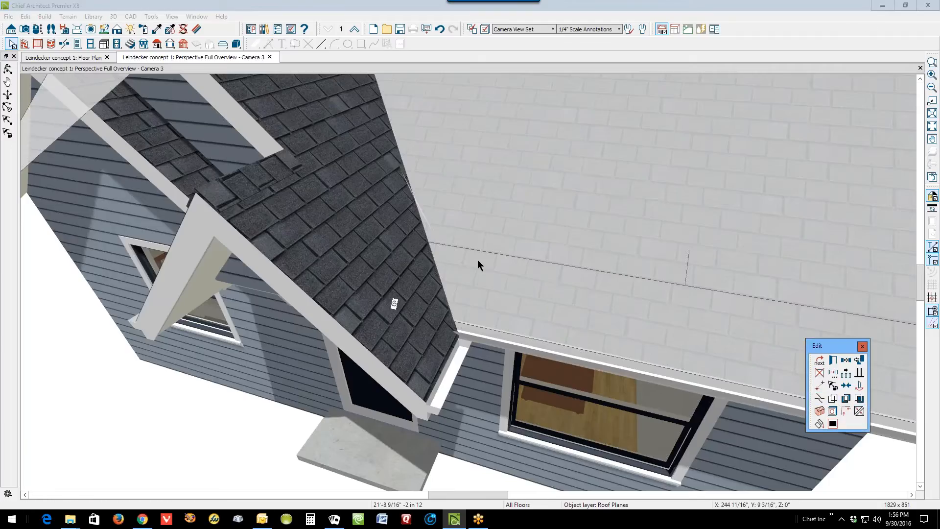
pyautogui.click(429, 251)
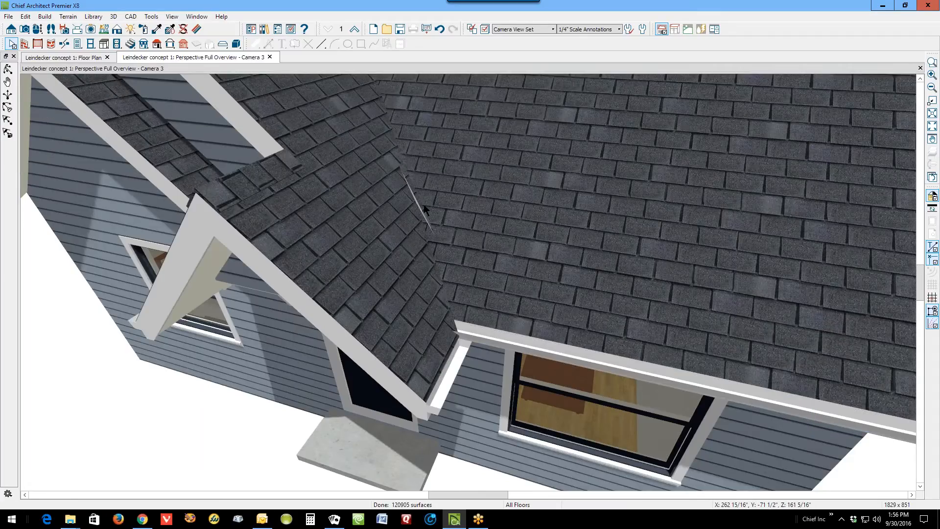
# Remove the leftover sliver of roof plane along the valley between the entry gable and the main roof.
pyautogui.click(417, 201)
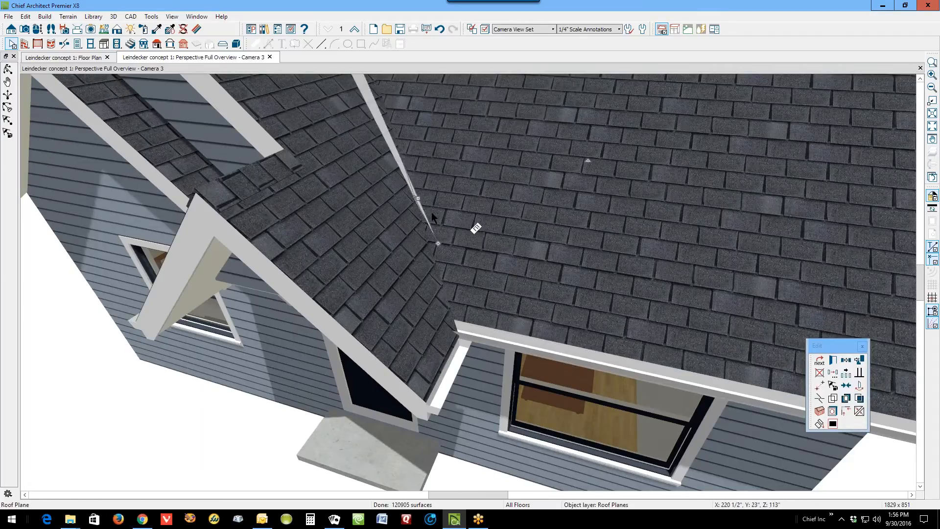
pyautogui.scroll(-5, 433, 215)
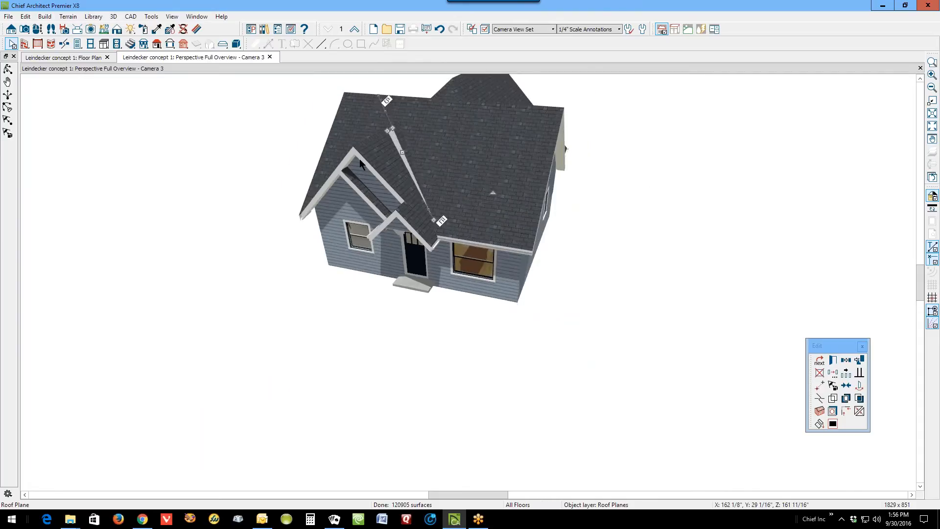
pyautogui.scroll(2, 359, 159)
pyautogui.press('Escape')
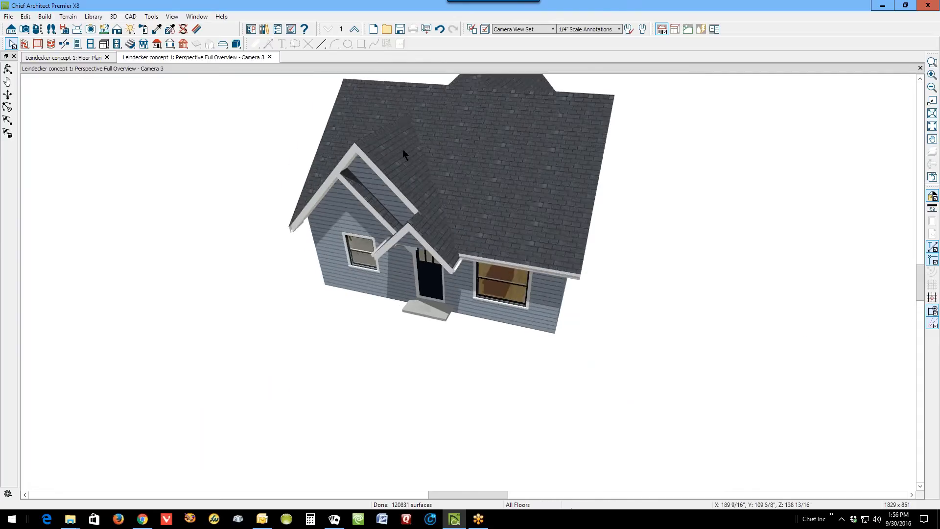
pyautogui.scroll(1, 405, 151)
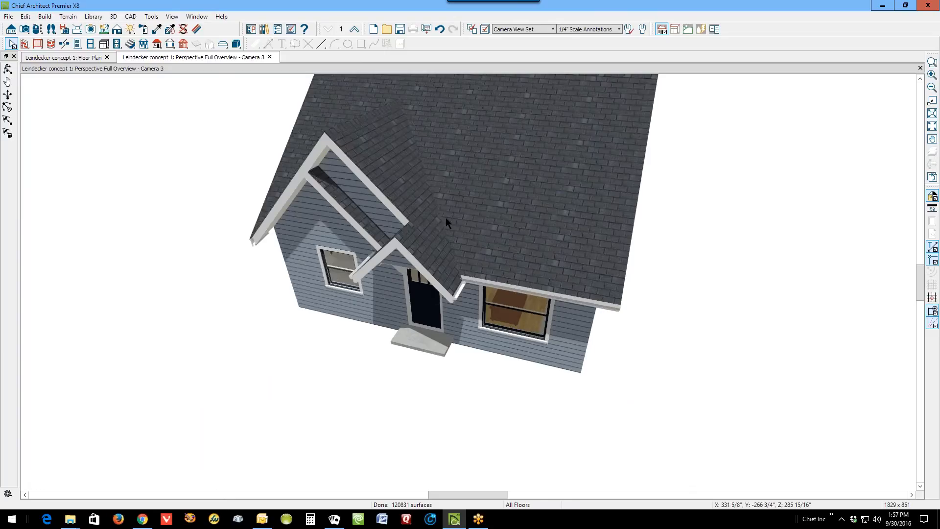
# Inspect the height and pitch settings of the triangular gable roof plane on the opposite side of the house.
pyautogui.click(8, 69)
pyautogui.moveTo(167, 156); pyautogui.dragTo(36, 216)
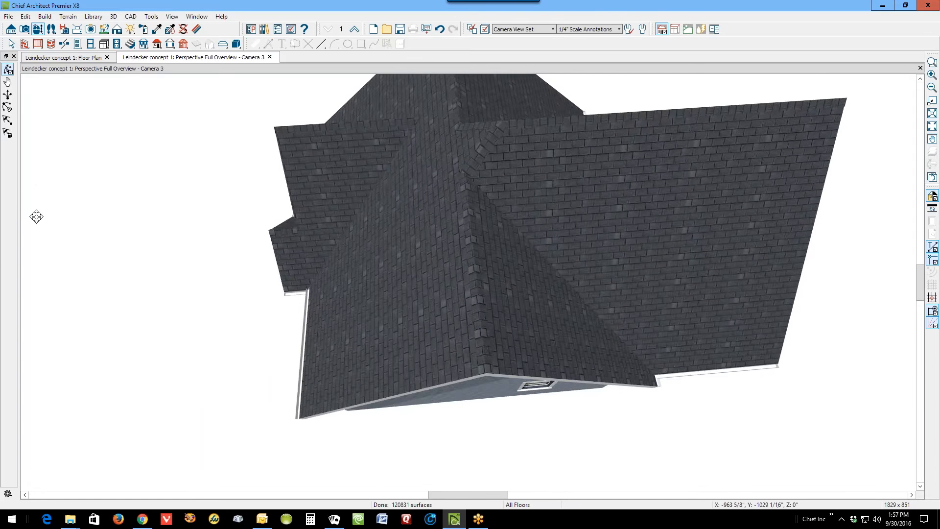
pyautogui.moveTo(327, 264); pyautogui.dragTo(204, 219)
pyautogui.moveTo(411, 127); pyautogui.dragTo(660, 252)
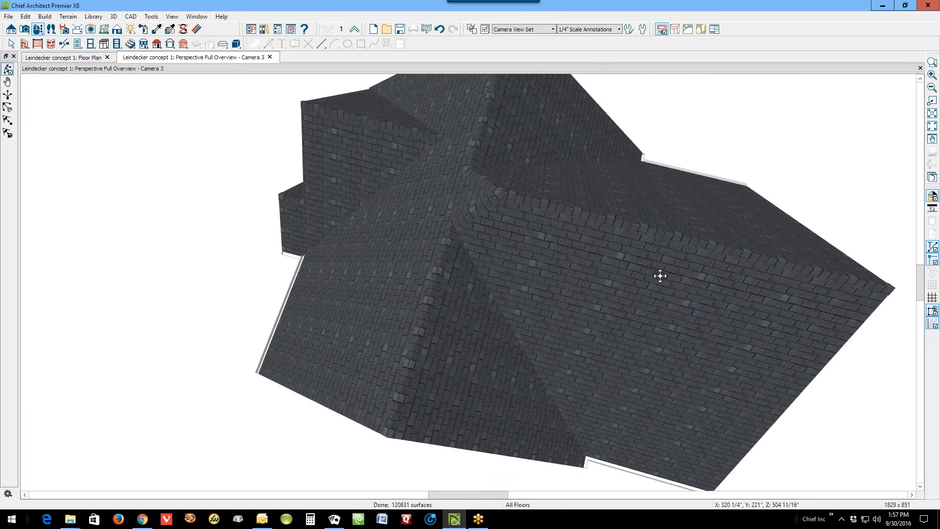
pyautogui.press('space')
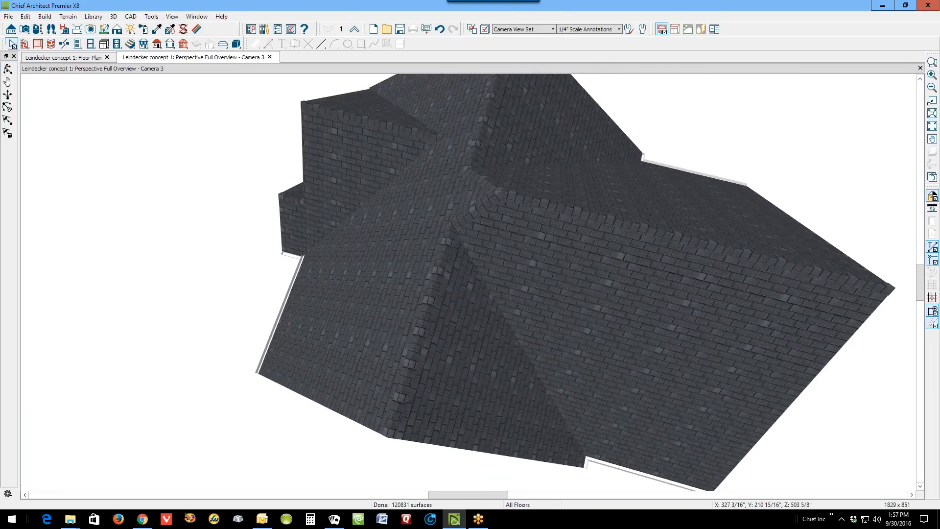
pyautogui.click(468, 345)
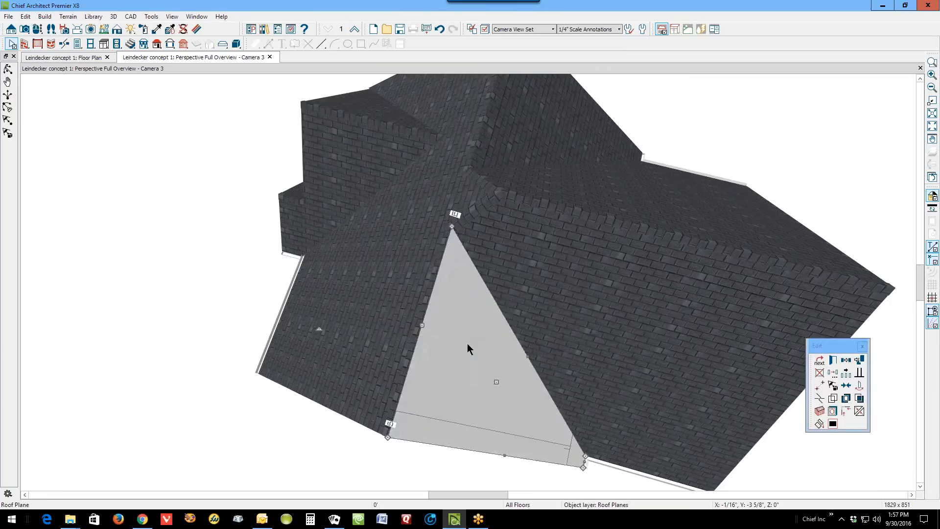
pyautogui.click(833, 360)
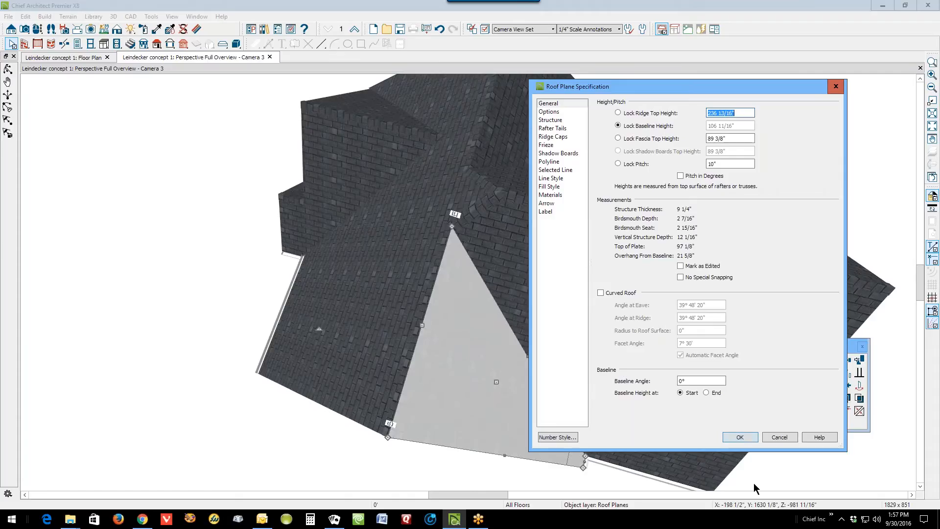
pyautogui.click(783, 437)
# Examine the height, pitch and lock options of the large adjoining roof plane and compare them with the triangular gable plane's settings.
pyautogui.click(656, 394)
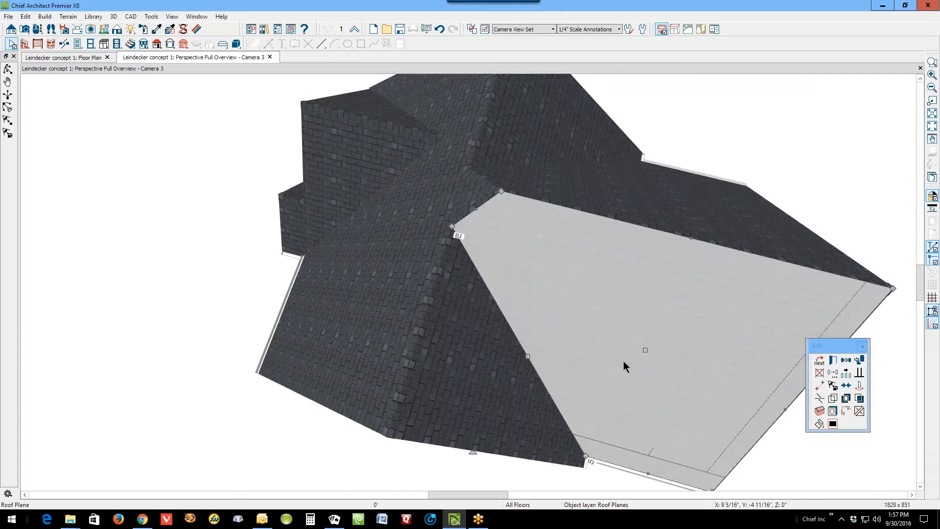
pyautogui.click(833, 371)
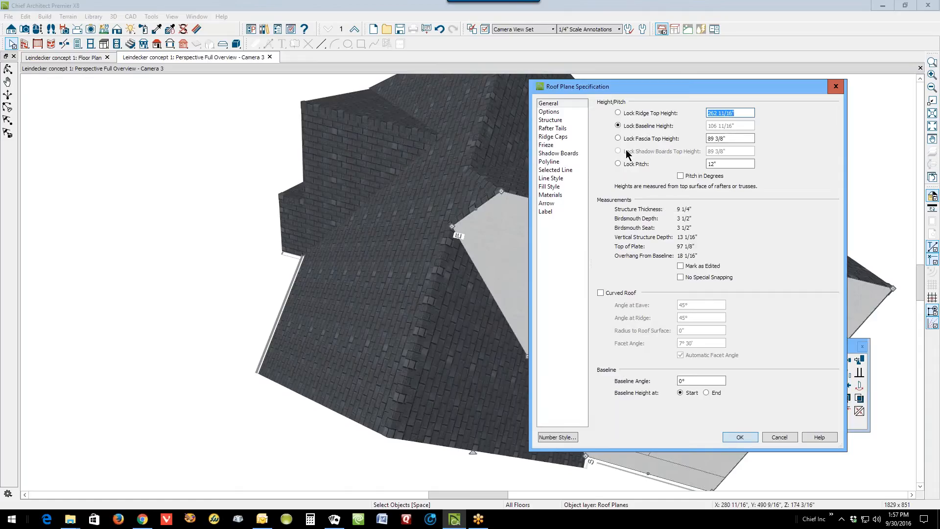
pyautogui.click(619, 164)
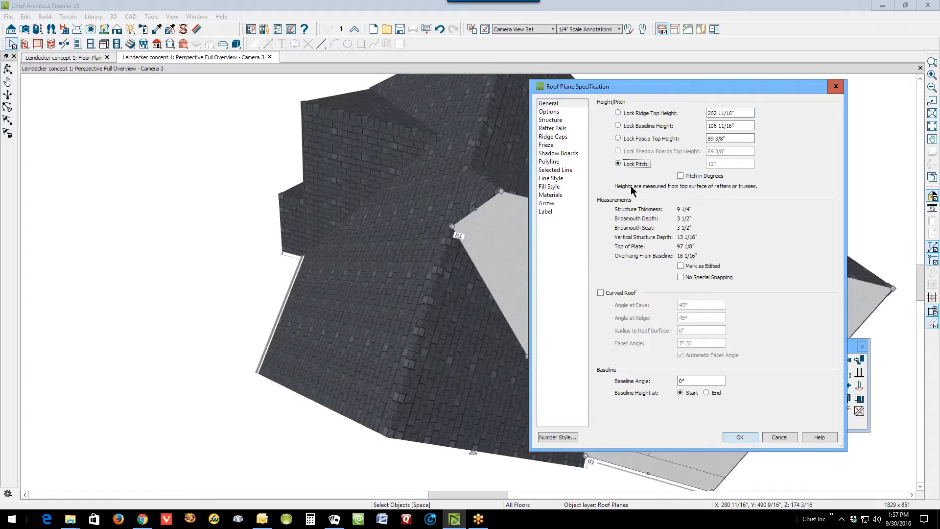
pyautogui.click(619, 139)
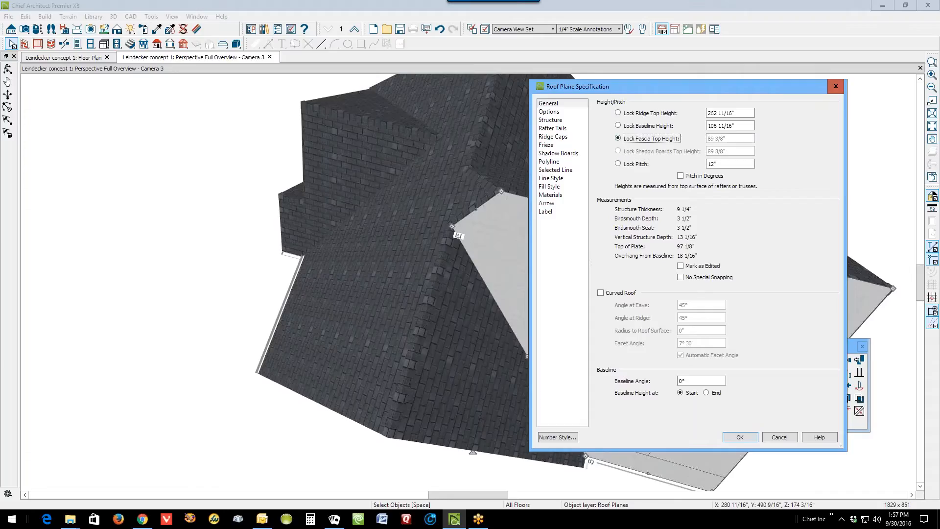
pyautogui.click(782, 439)
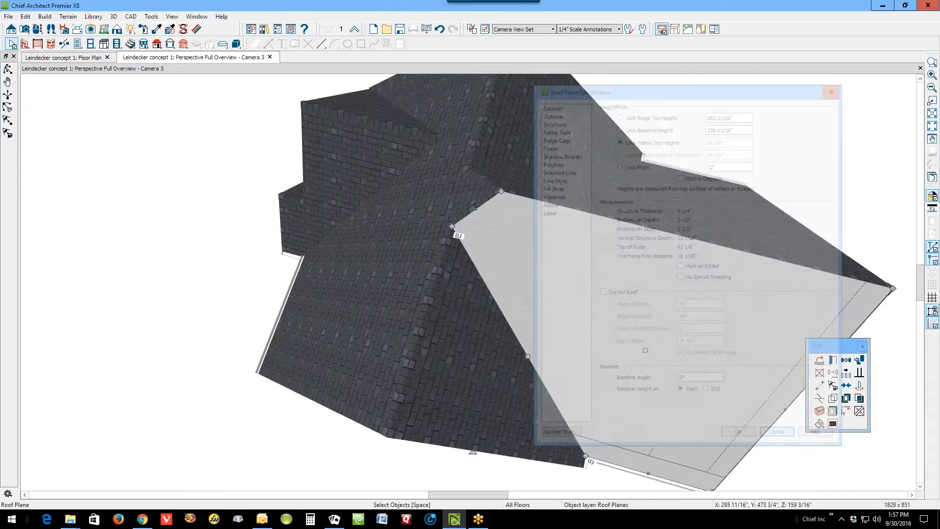
pyautogui.doubleClick(461, 340)
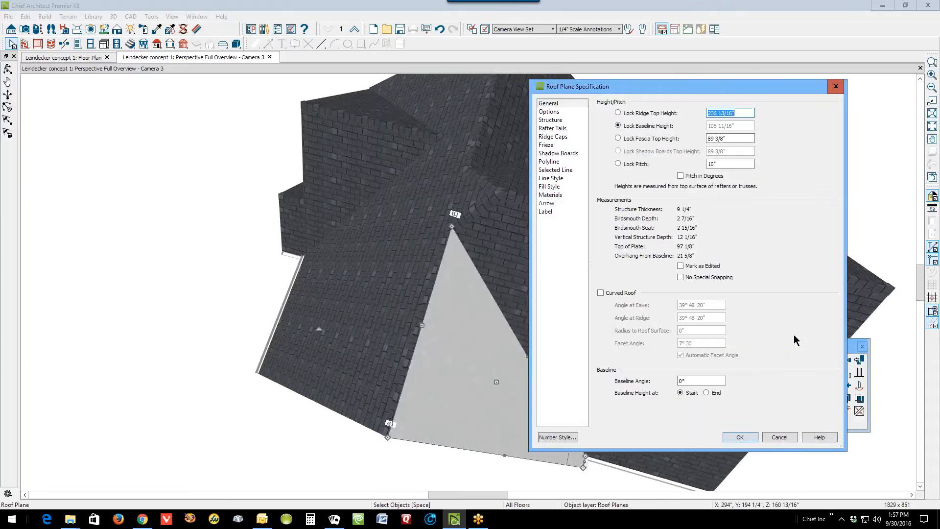
pyautogui.click(780, 437)
# Lock the large adjoining roof plane's fascia top height and set its ridge top height to 230 inches.
pyautogui.doubleClick(629, 377)
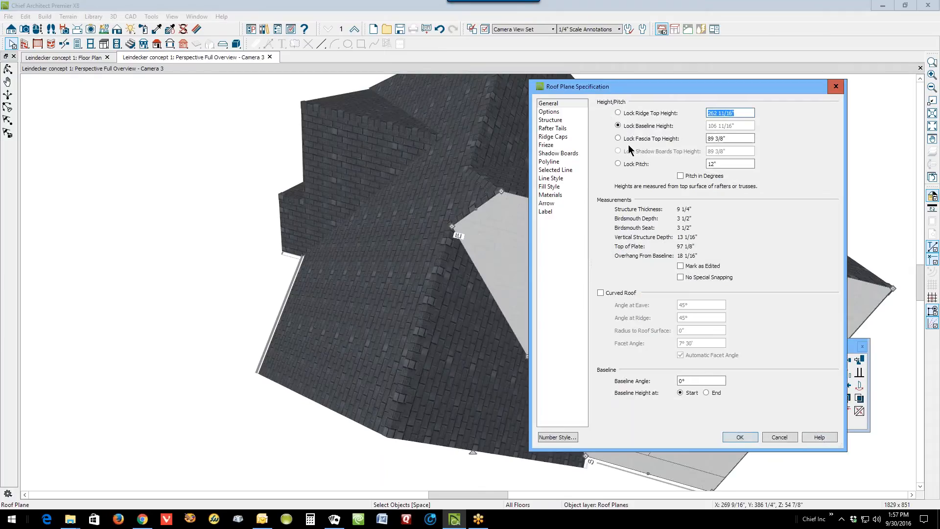
pyautogui.click(618, 139)
pyautogui.click(742, 112)
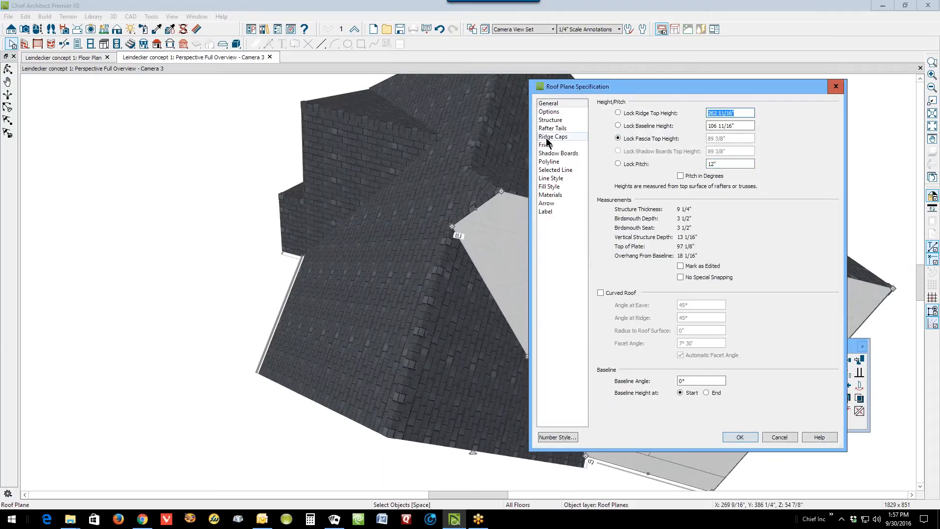
pyautogui.write('230')
pyautogui.press('Tab')
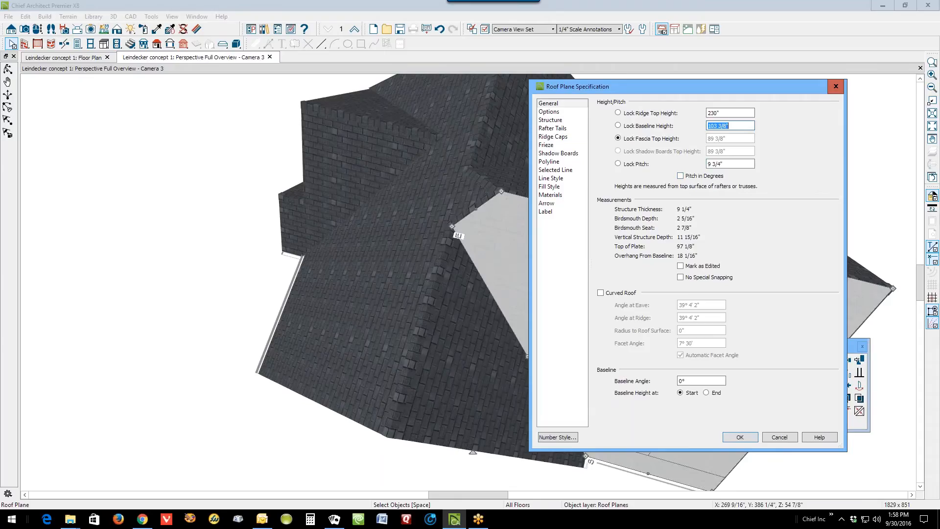
pyautogui.click(741, 437)
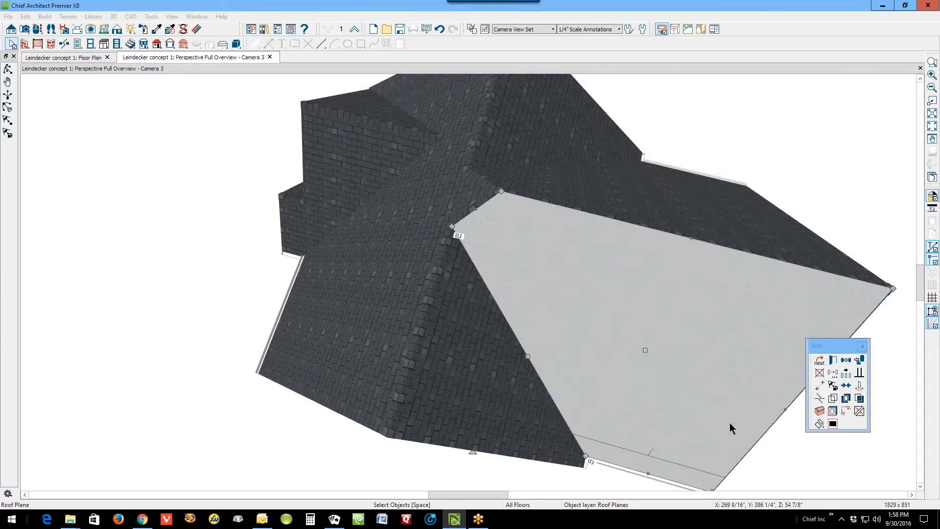
pyautogui.press('Escape')
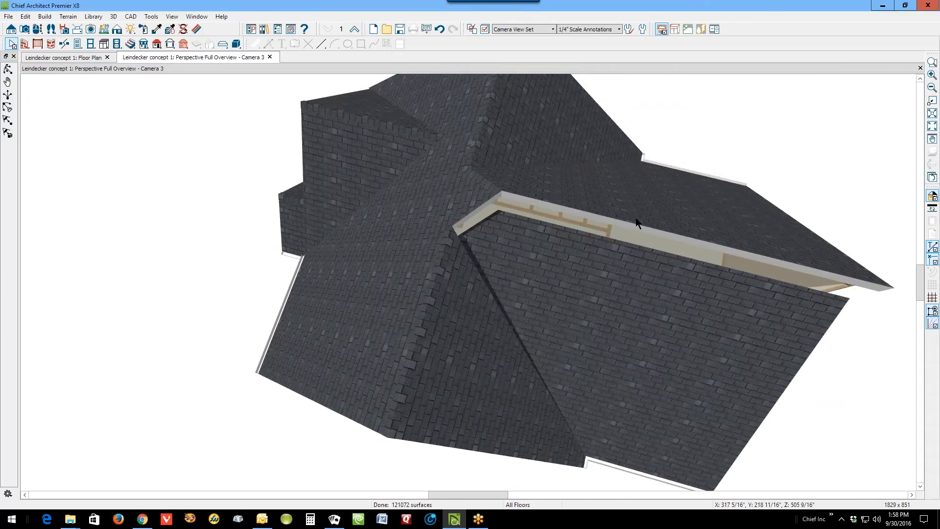
# Lock the fascia top height of the roof plane across the ridge and set its pitch to 9.75 inches.
pyautogui.doubleClick(634, 296)
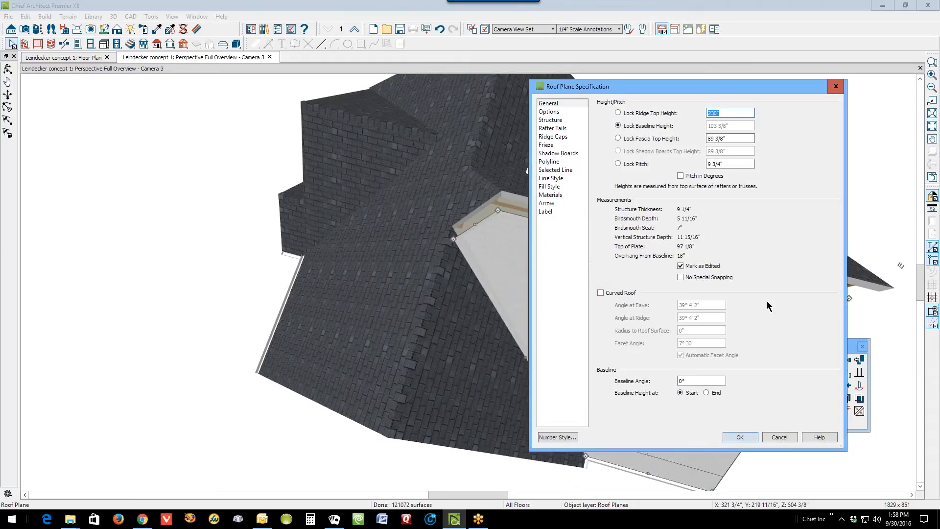
pyautogui.click(779, 437)
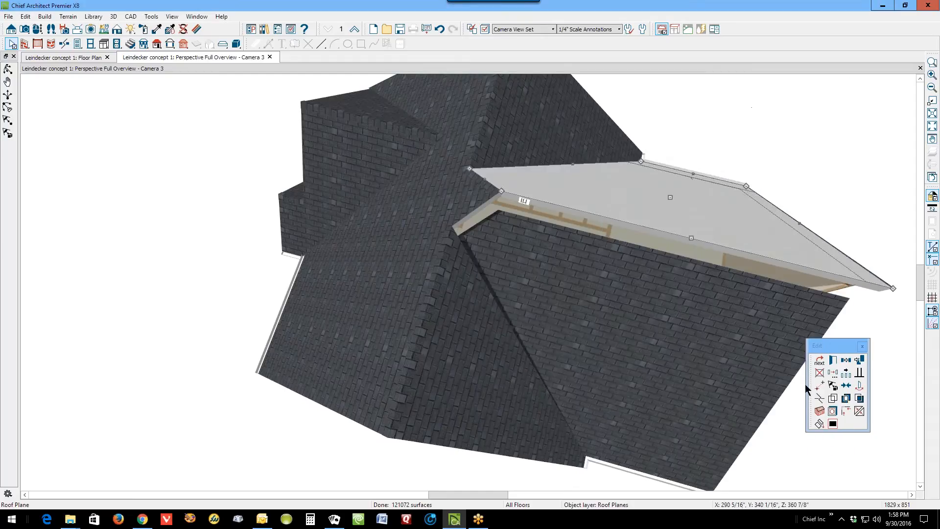
pyautogui.click(833, 362)
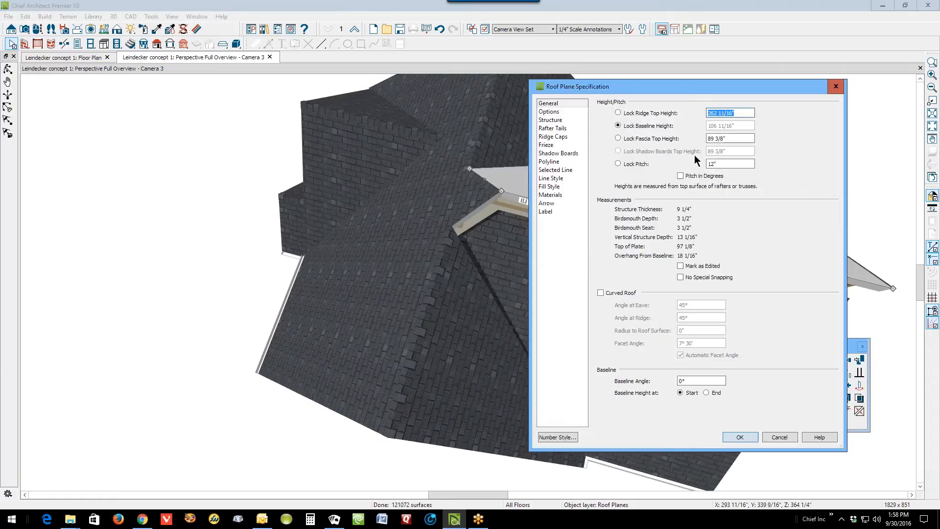
pyautogui.click(619, 140)
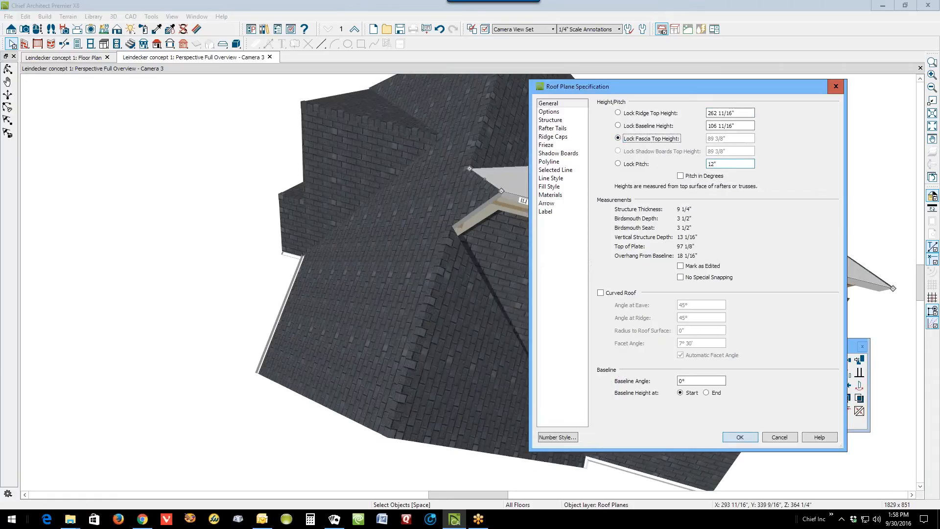
pyautogui.write('9')
pyautogui.write('.75')
pyautogui.click(740, 436)
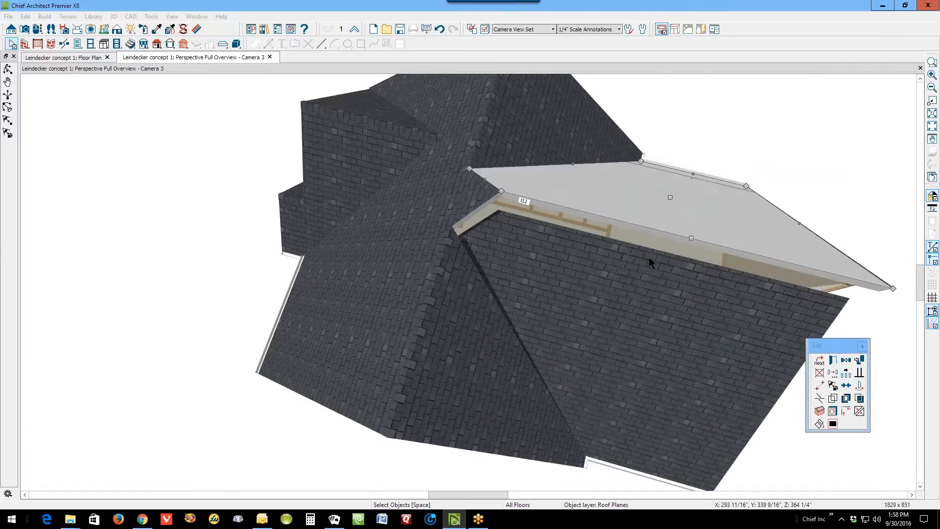
pyautogui.press('Escape')
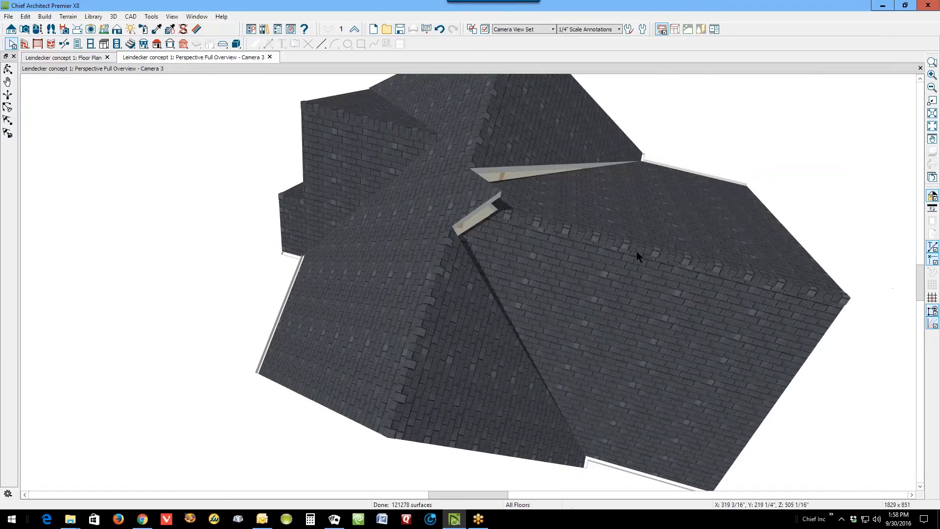
# Pull the projecting corner of the long cross-gable roof plane back to its own ridge line.
pyautogui.click(471, 203)
pyautogui.moveTo(494, 185); pyautogui.dragTo(472, 166)
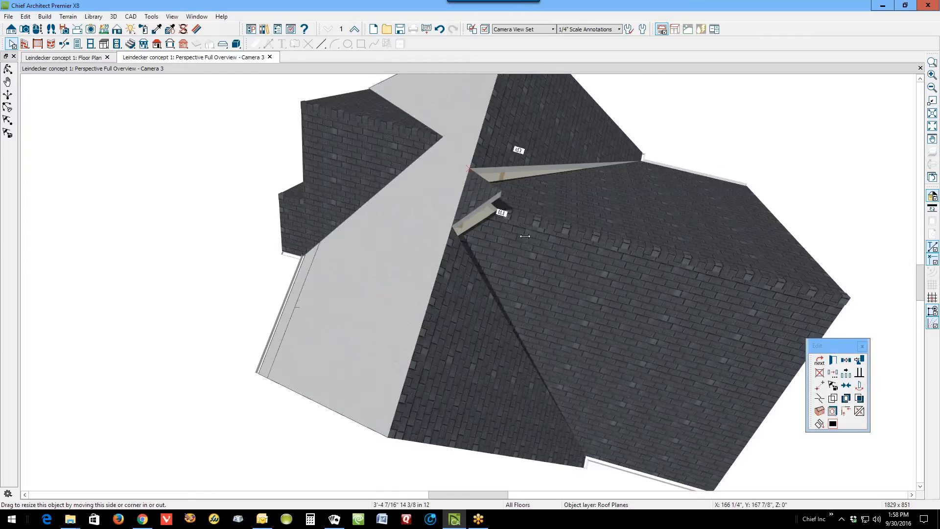
pyautogui.press('Escape')
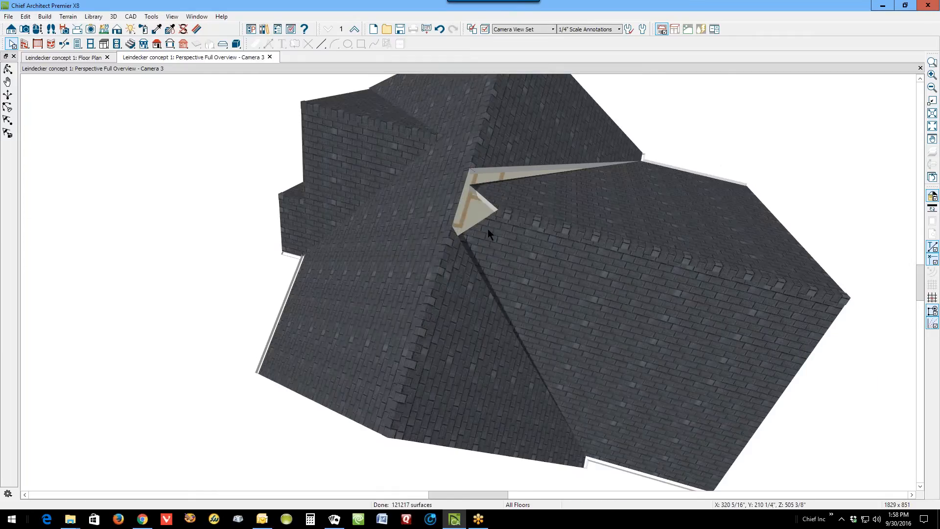
# Extend the ridge-end corners of the two lowered roof planes past the cross gable's ridge to a shared point.
pyautogui.click(488, 230)
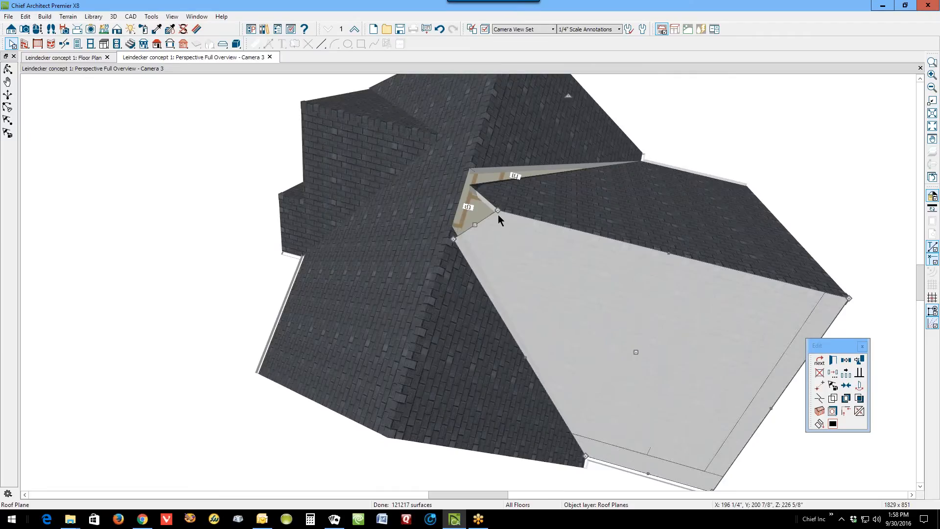
pyautogui.moveTo(497, 211); pyautogui.dragTo(427, 191)
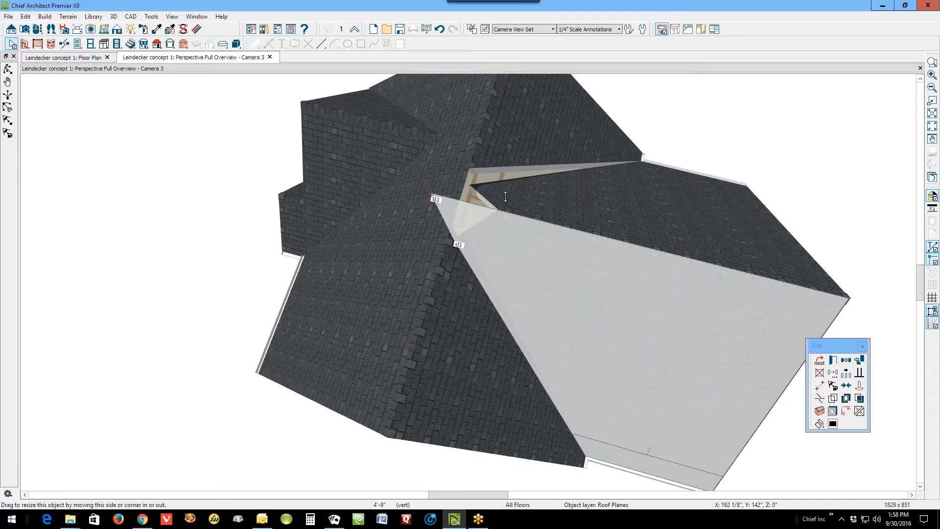
pyautogui.moveTo(502, 218); pyautogui.dragTo(435, 192)
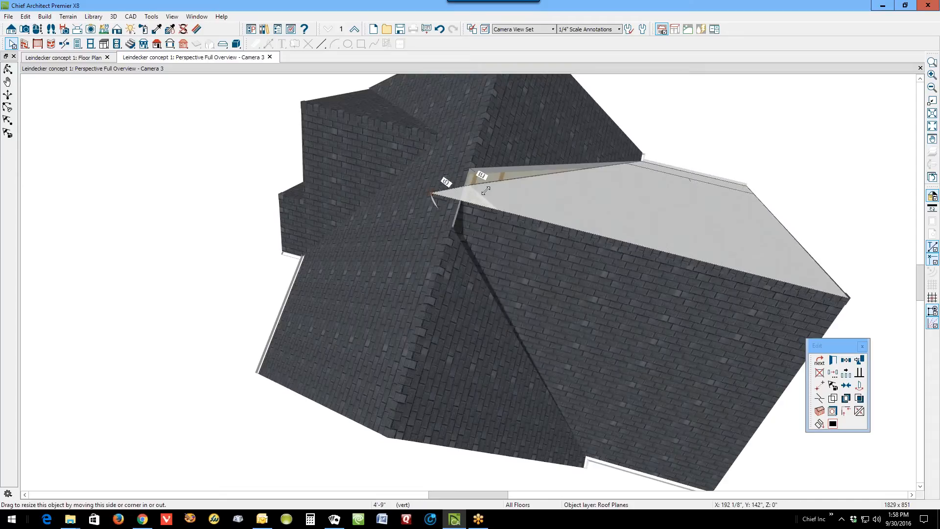
# Join the valley edges of the two lowered roof planes to the cross-gable roof plane they run into.
pyautogui.rightClick(566, 180)
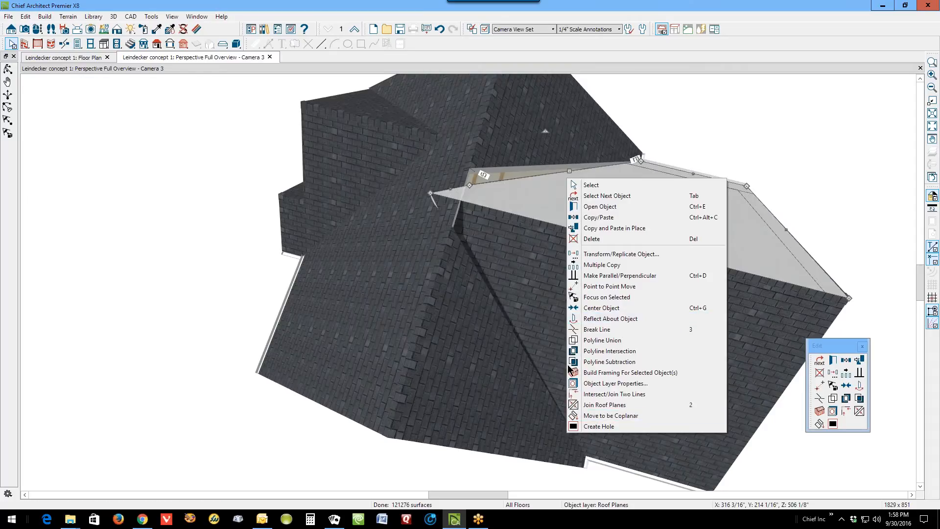
pyautogui.click(603, 405)
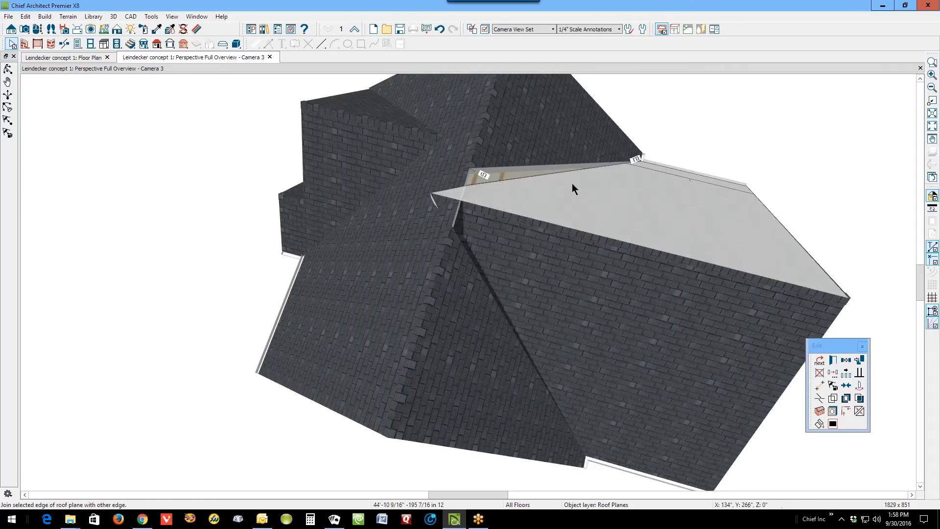
pyautogui.click(692, 251)
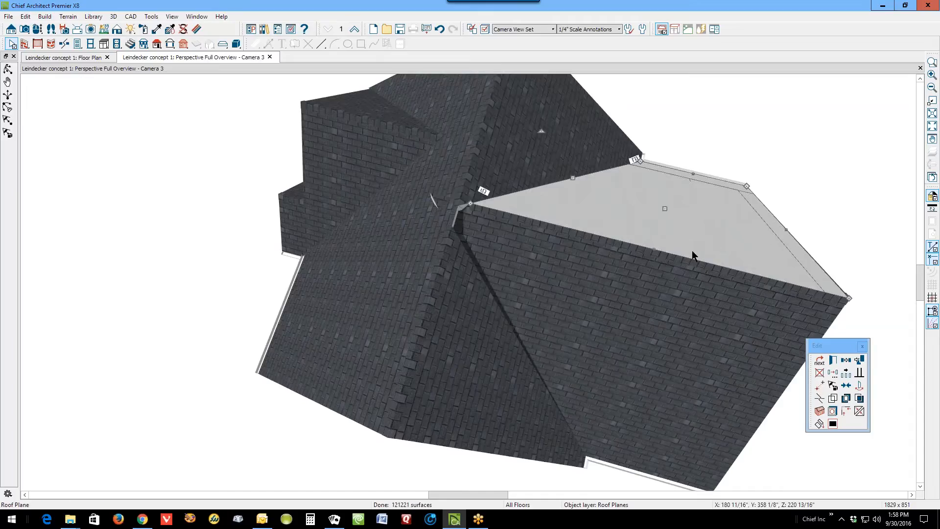
pyautogui.click(559, 247)
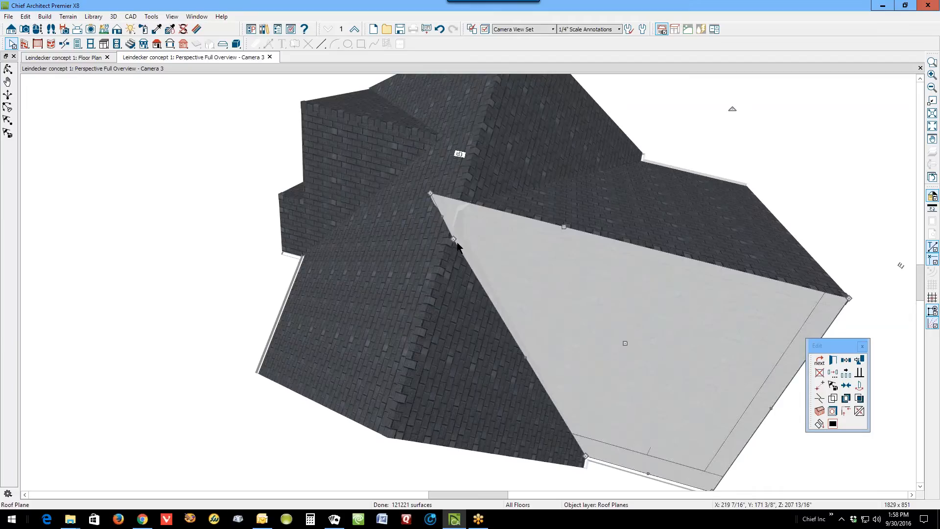
pyautogui.moveTo(431, 193)
pyautogui.mouseDown()
pyautogui.moveTo(439, 202)
pyautogui.moveTo(434, 196)
pyautogui.mouseUp()
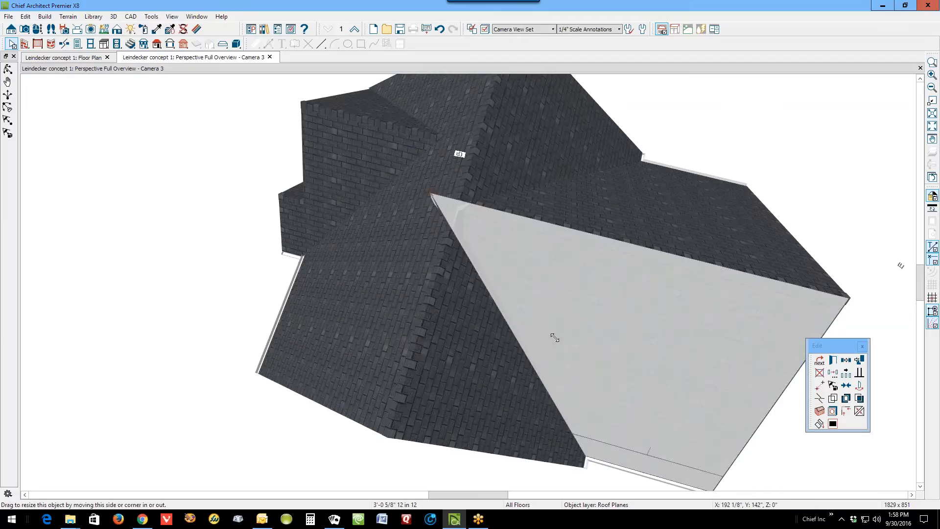
pyautogui.click(863, 414)
pyautogui.click(540, 383)
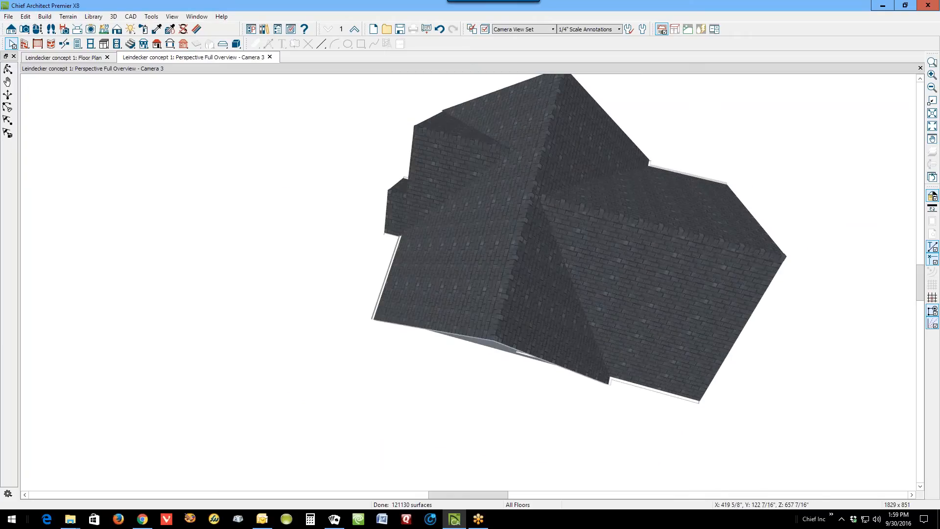
# Orbit around the house to its front and compare the gable and porch overhangs with the reference photo in the browser.
pyautogui.click(7, 70)
pyautogui.moveTo(428, 206); pyautogui.dragTo(284, 139)
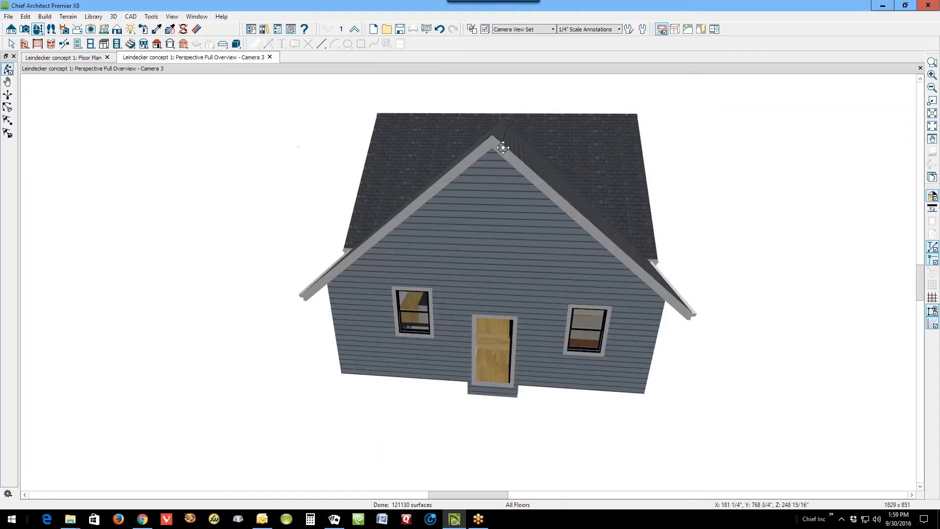
pyautogui.moveTo(463, 110); pyautogui.dragTo(802, 113)
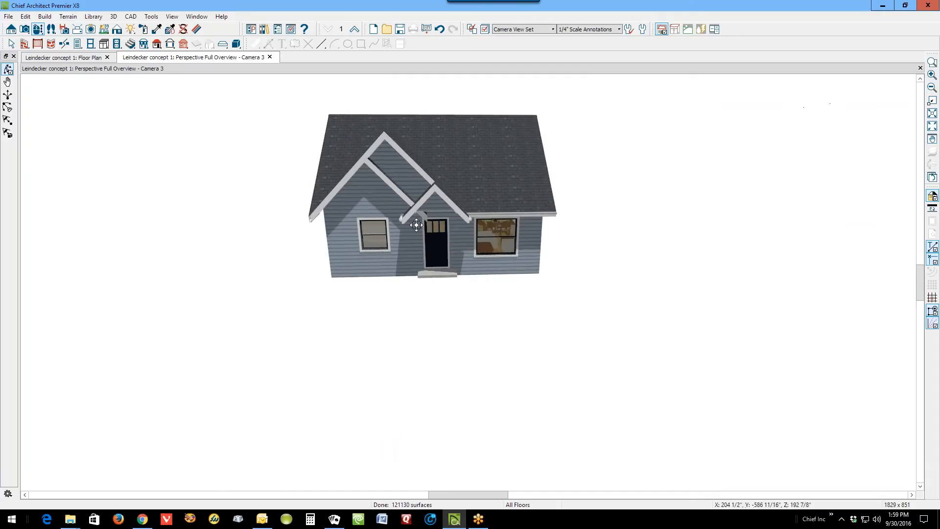
pyautogui.scroll(3, 417, 223)
pyautogui.press('space')
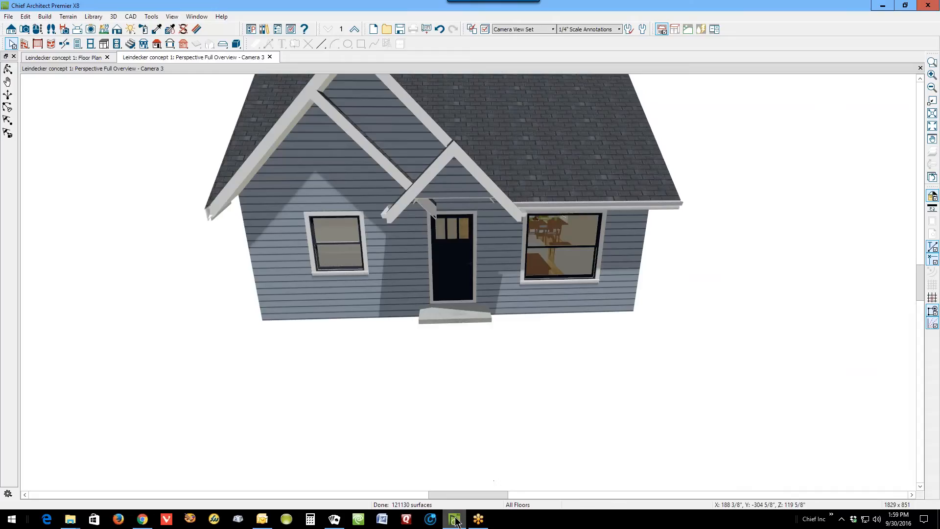
pyautogui.click(143, 520)
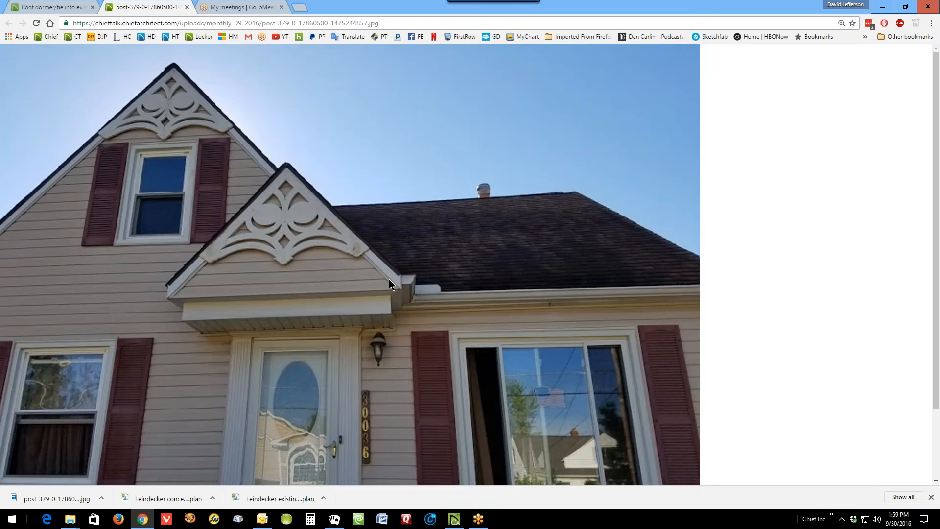
pyautogui.click(884, 8)
# In the floor plan, pull the front edge of the narrow roof plane between the bedroom window and porch back toward the front wall.
pyautogui.hotkey('ctrl', 'Tab')
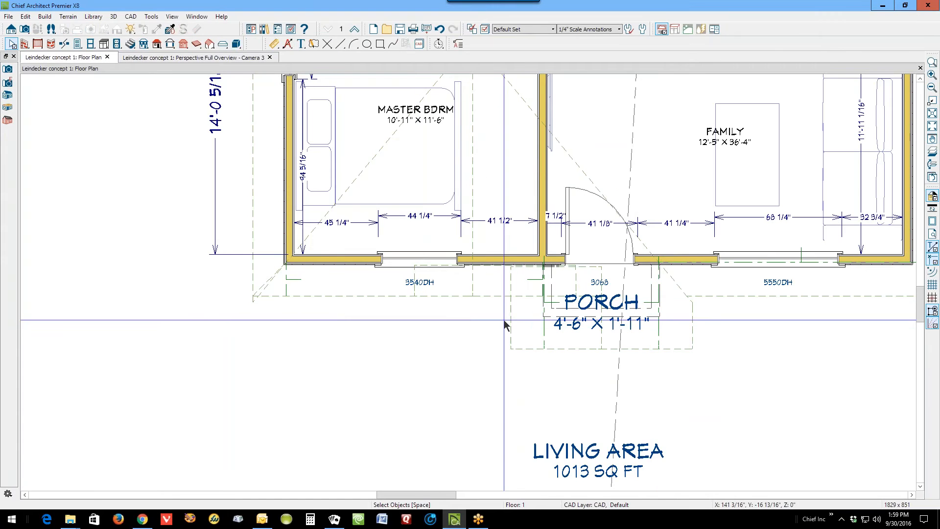
pyautogui.click(429, 299)
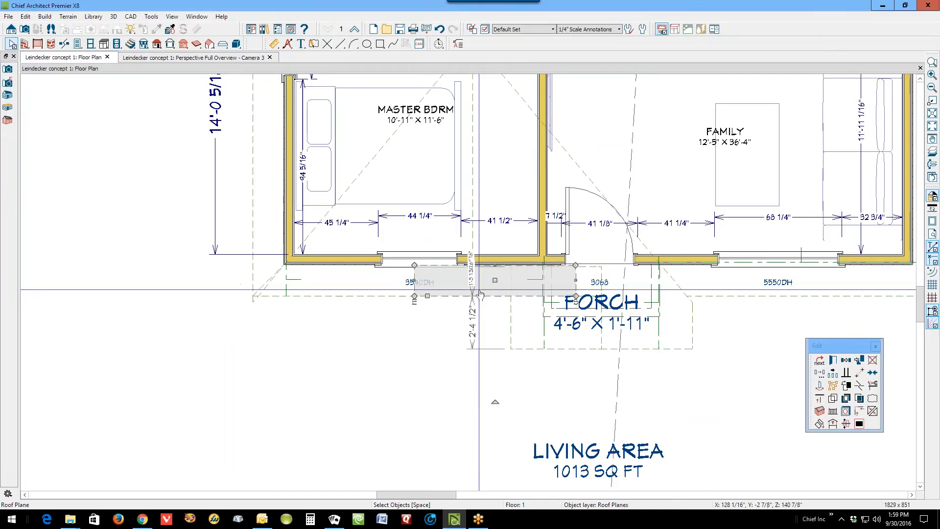
pyautogui.click(471, 272)
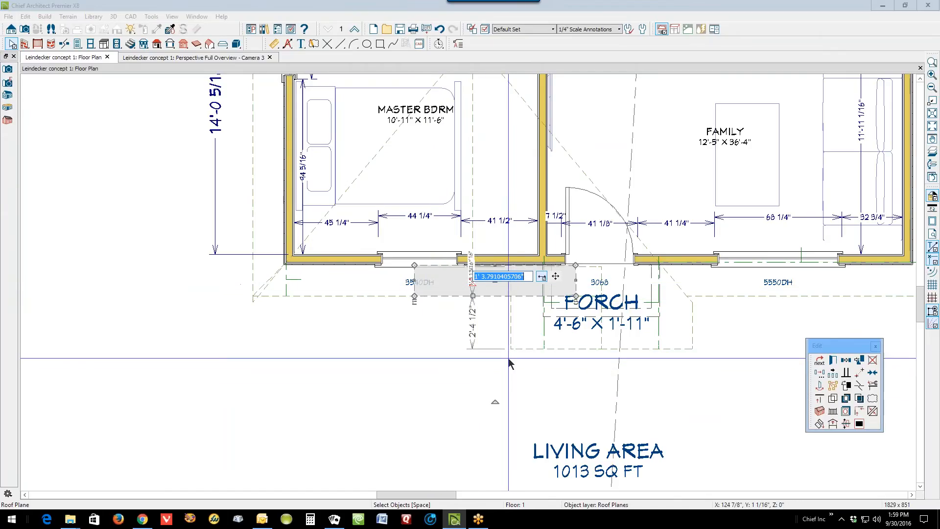
pyautogui.write('16')
pyautogui.press('Return')
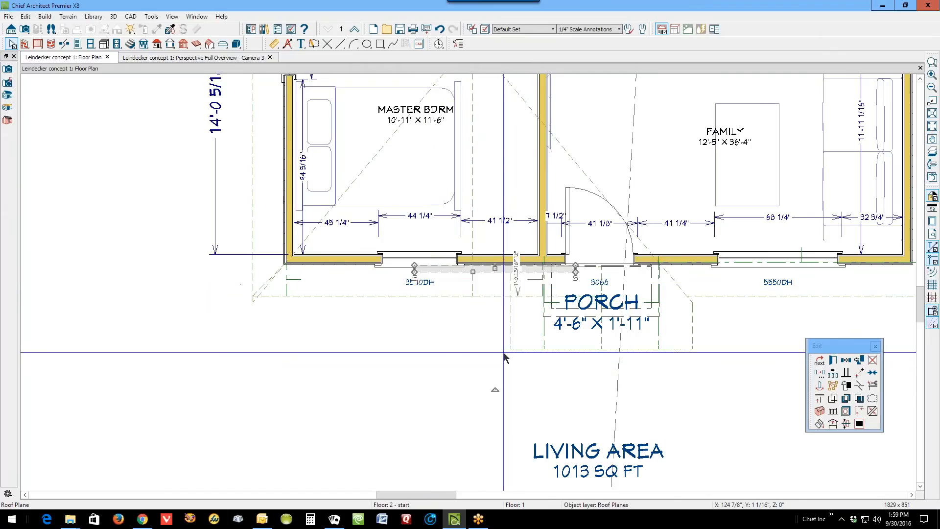
# Pull the front edge of the triangular gable roof plane over the master bedroom back in line with the narrow plane's front edge.
pyautogui.click(374, 297)
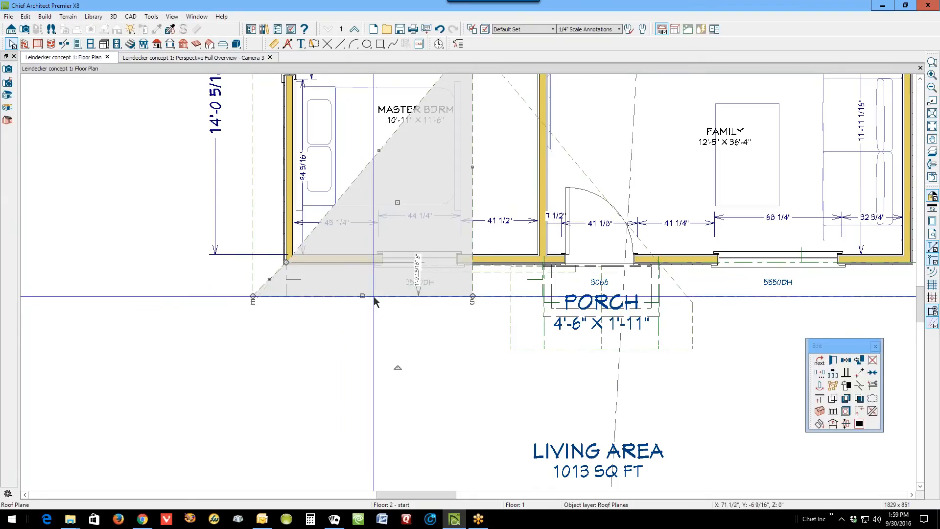
pyautogui.click(416, 277)
pyautogui.click(422, 297)
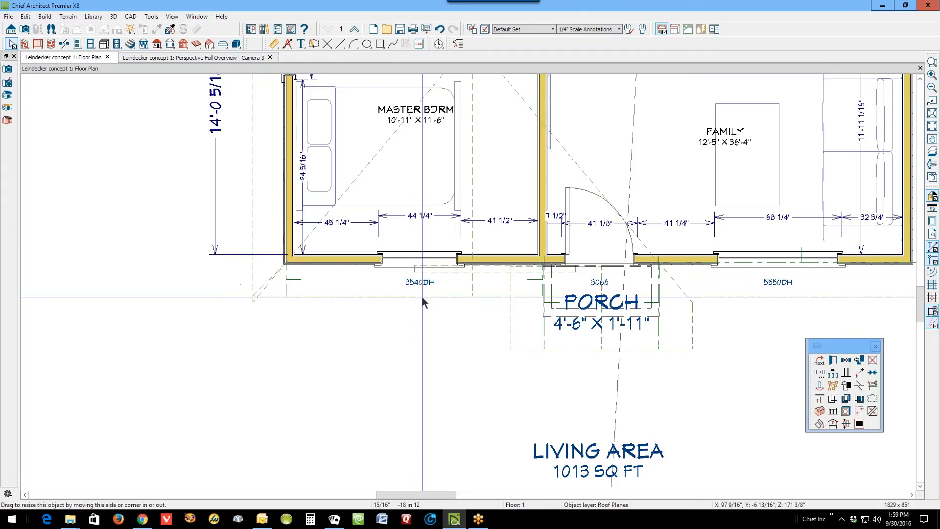
pyautogui.click(469, 280)
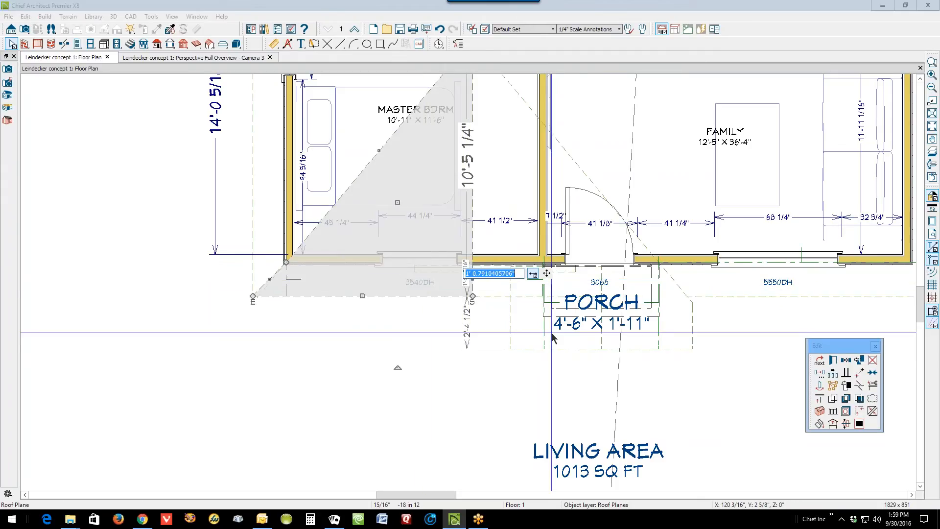
pyautogui.write('12')
pyautogui.press('Return')
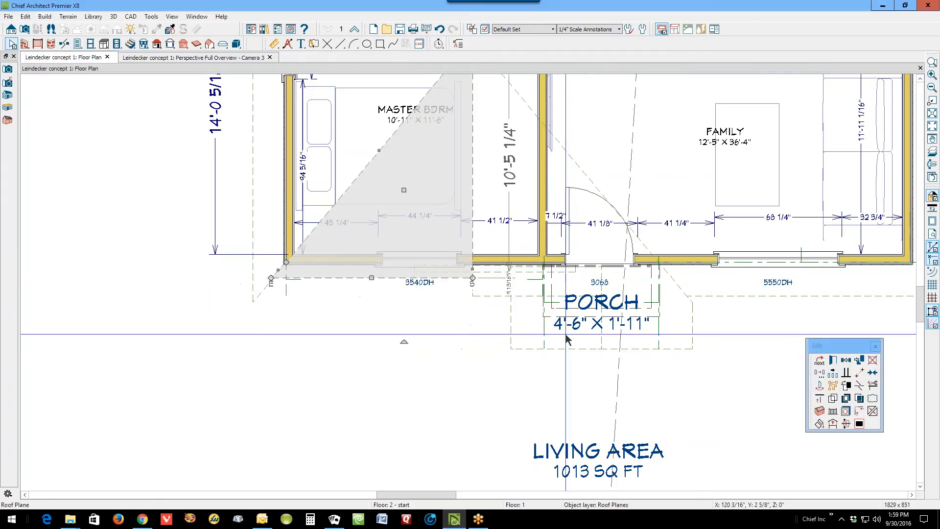
pyautogui.moveTo(363, 296); pyautogui.dragTo(483, 271)
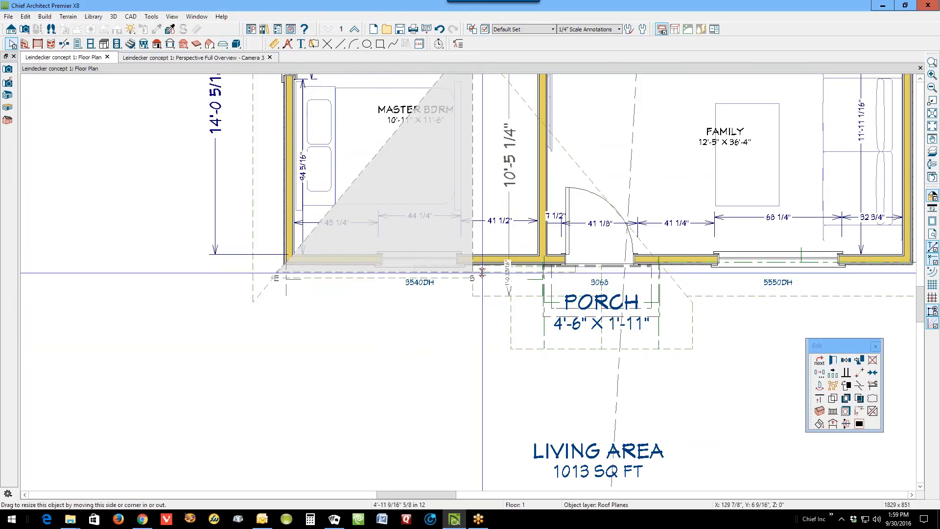
pyautogui.click(405, 310)
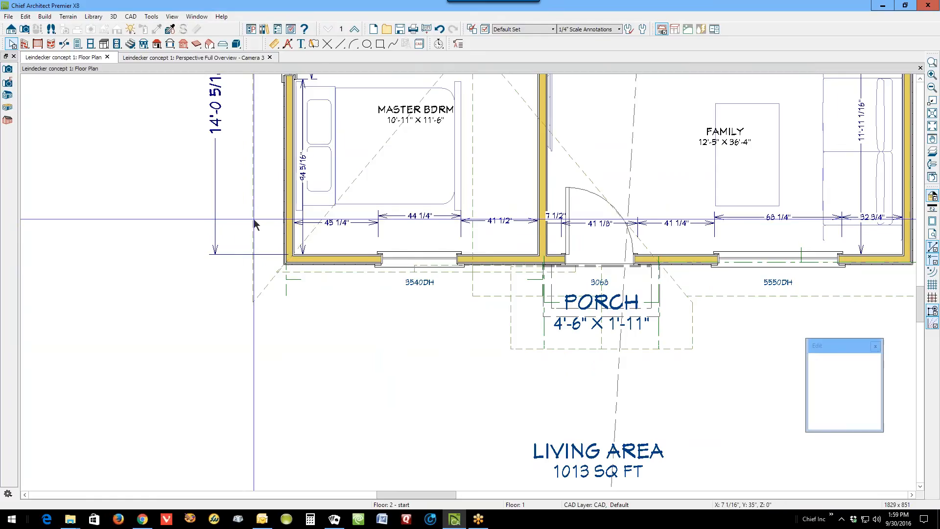
# Move the main roof plane's eave beside the master bedroom inward to the shortened gable plane's front corner.
pyautogui.click(254, 225)
pyautogui.moveTo(273, 256); pyautogui.dragTo(301, 305)
pyautogui.click(301, 304)
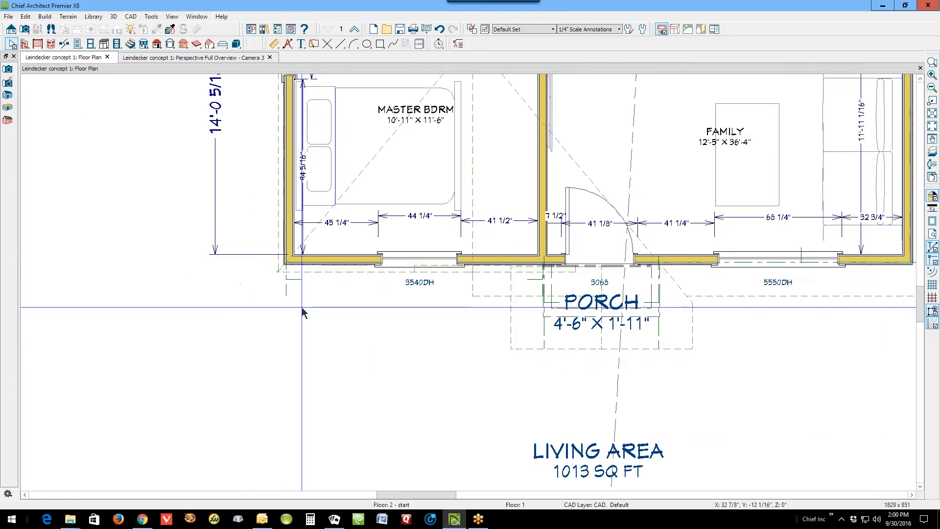
pyautogui.click(277, 205)
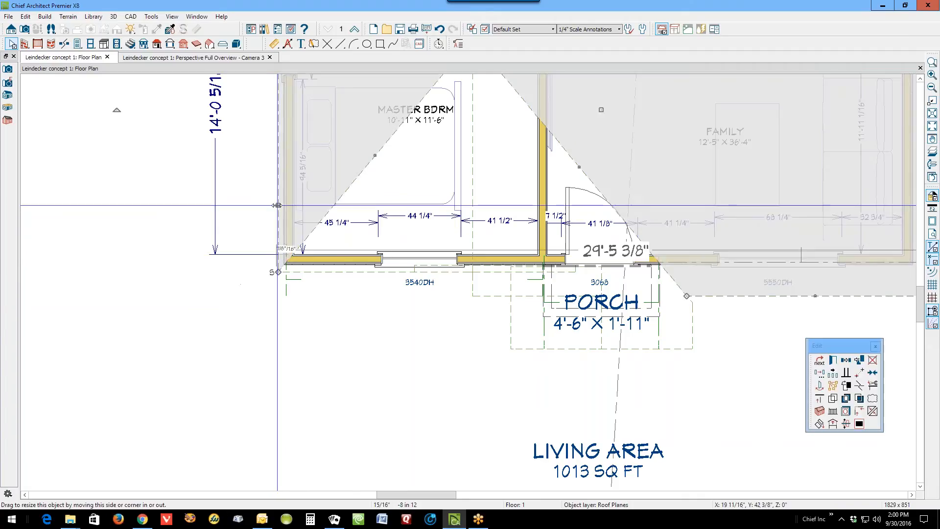
pyautogui.moveTo(277, 205); pyautogui.dragTo(278, 271)
pyautogui.click(317, 340)
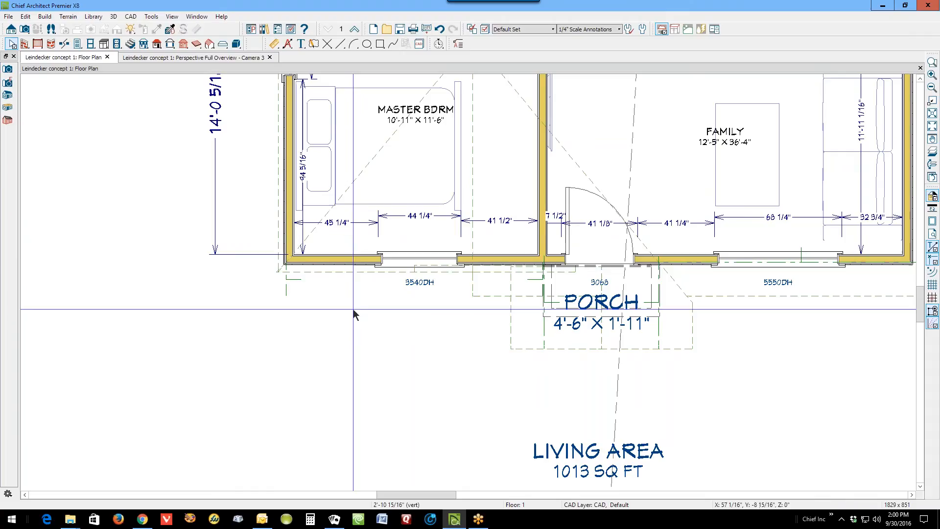
# Nudge the main roof plane's side eave outward at the front corner of the master bedroom.
pyautogui.scroll(3, 264, 272)
pyautogui.scroll(2, 266, 270)
pyautogui.click(309, 267)
pyautogui.moveTo(309, 271); pyautogui.dragTo(304, 273)
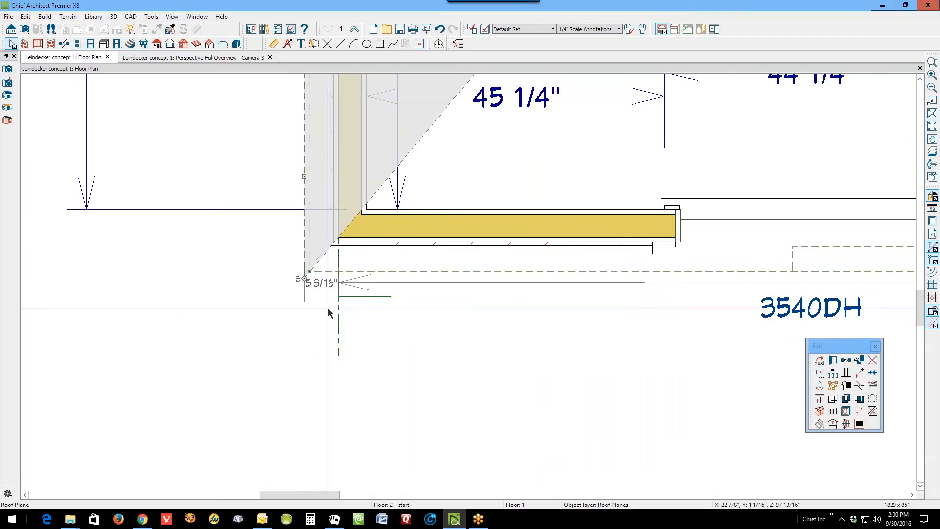
pyautogui.click(330, 310)
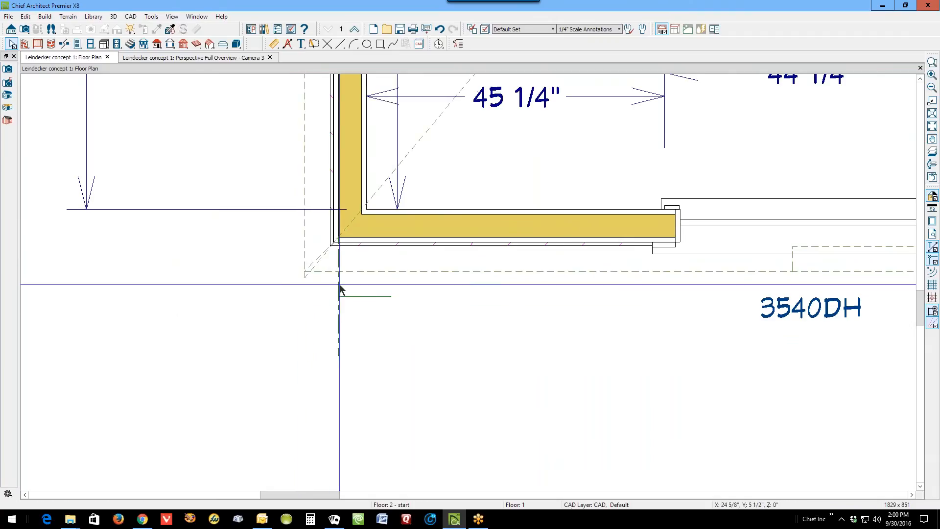
pyautogui.click(306, 278)
pyautogui.press('Escape')
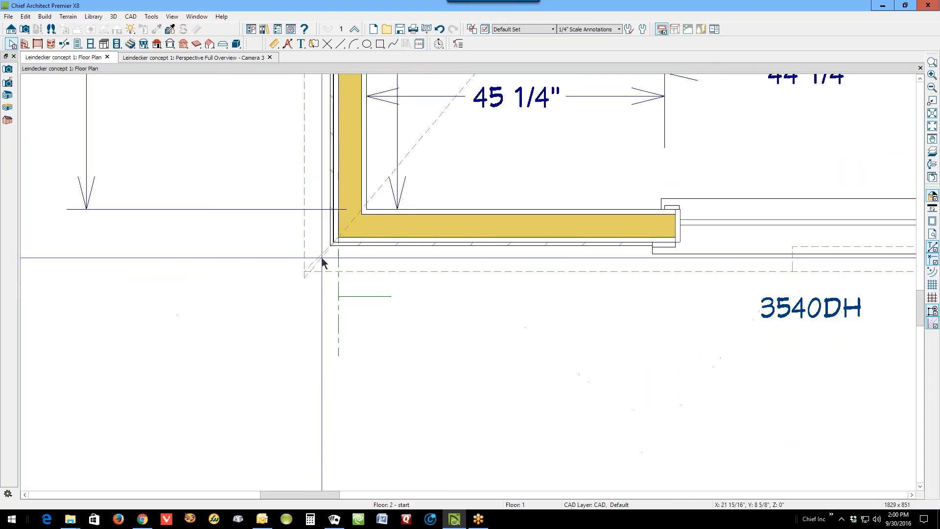
# Join the gable plane's short corner edge to the main roof plane and bring the main plane's side eave in to meet it.
pyautogui.click(314, 257)
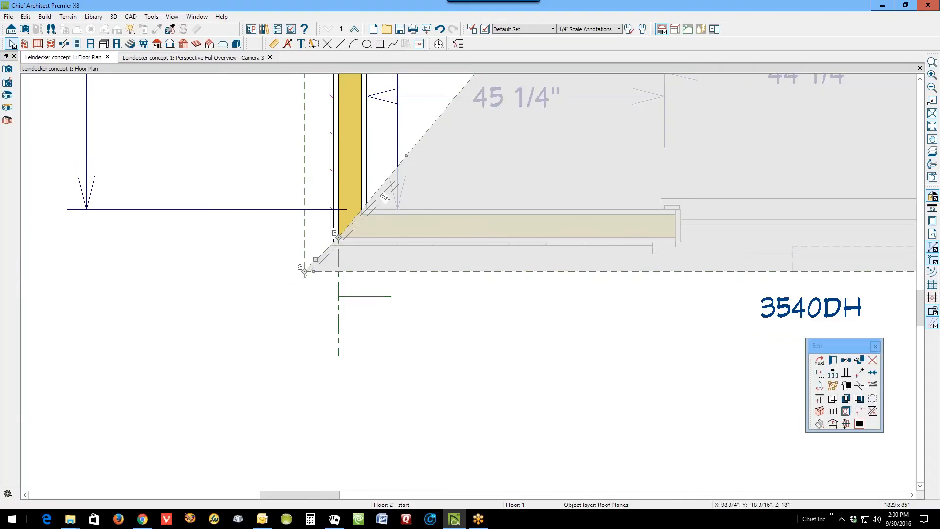
pyautogui.click(871, 413)
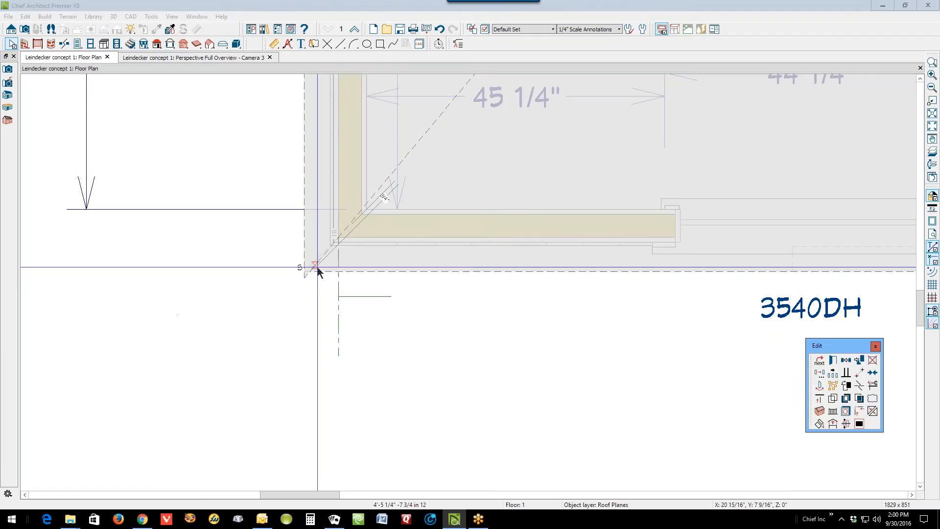
pyautogui.click(319, 265)
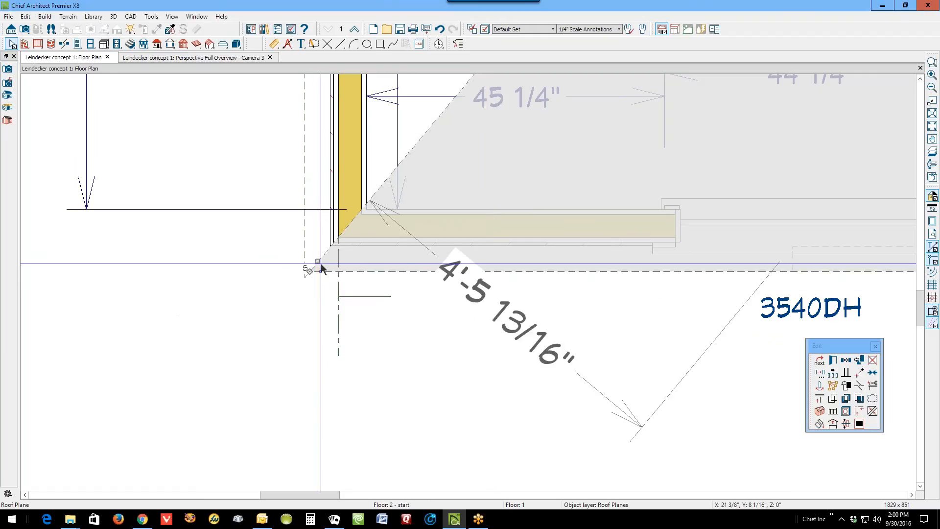
pyautogui.click(303, 243)
pyautogui.moveTo(303, 244); pyautogui.dragTo(308, 272)
pyautogui.scroll(-3, 234, 212)
pyautogui.scroll(-1, 233, 213)
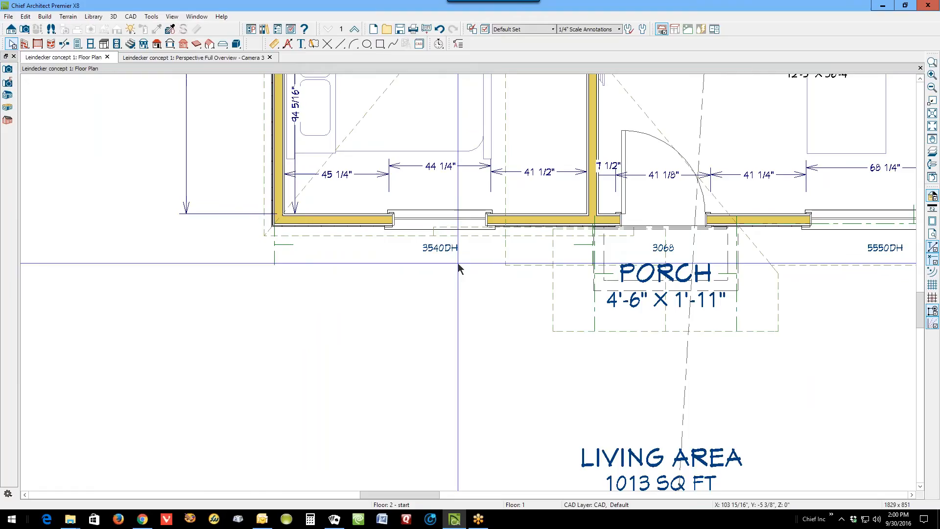
# Recheck the porch in the reference photo and set the front overhang of the porch roof plane nearest the bedroom to 3 inches.
pyautogui.click(143, 520)
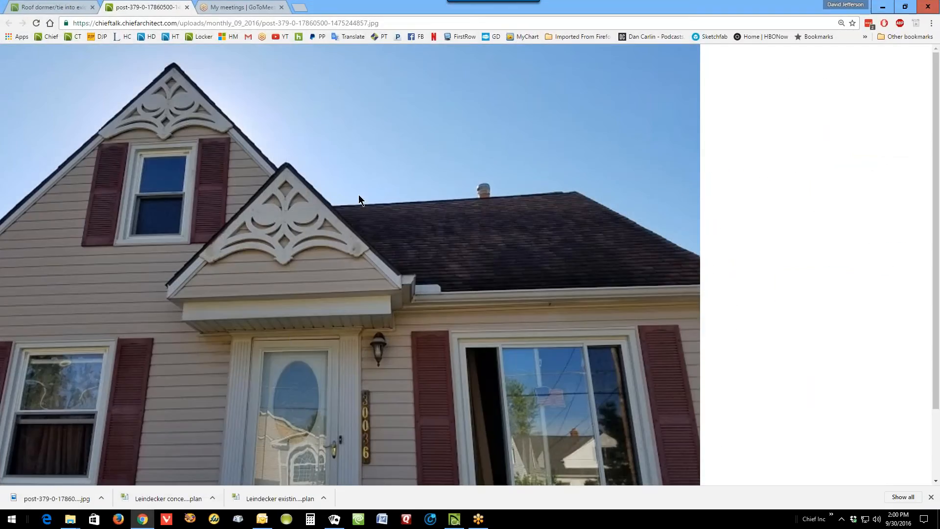
pyautogui.scroll(-1, 421, 219)
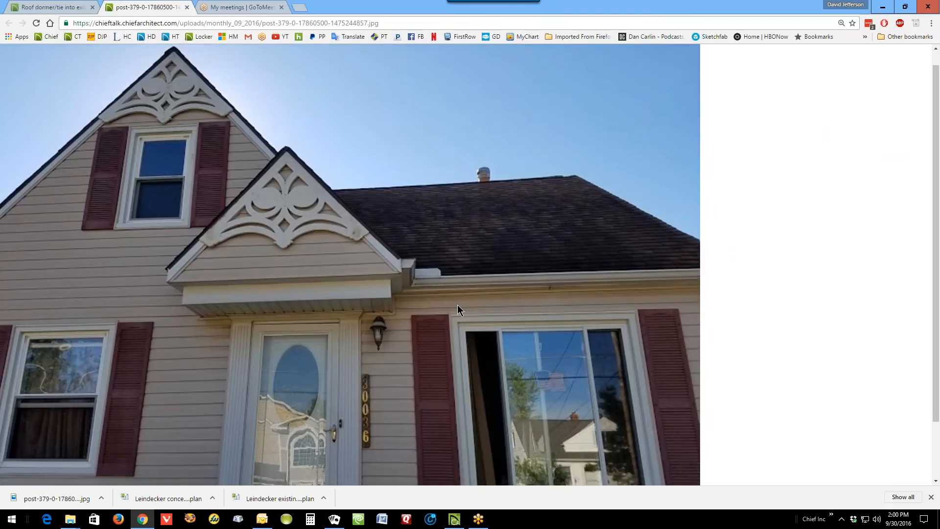
pyautogui.click(883, 6)
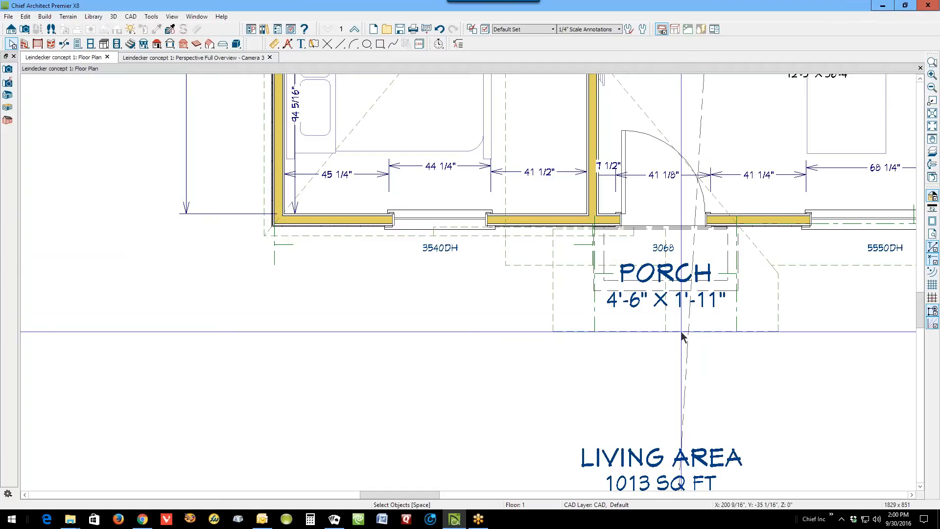
pyautogui.click(630, 336)
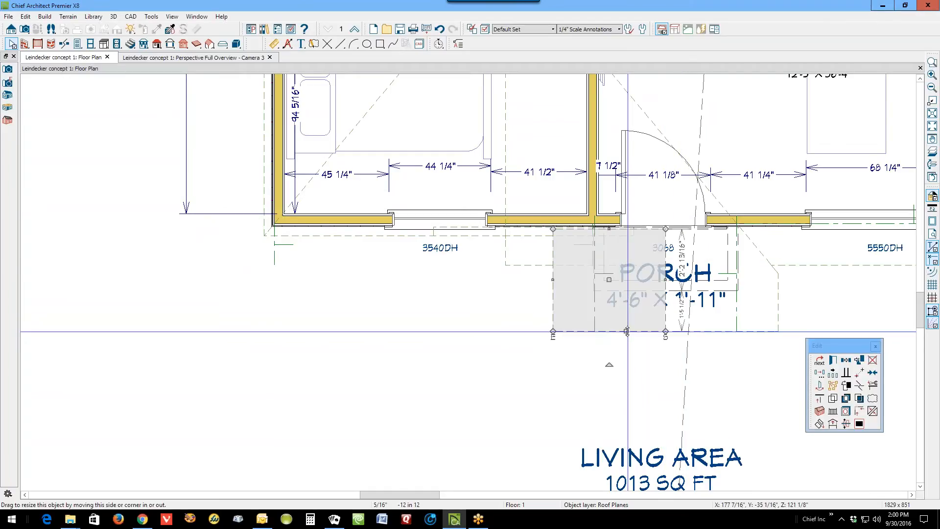
pyautogui.click(682, 308)
pyautogui.write('3')
pyautogui.press('Return')
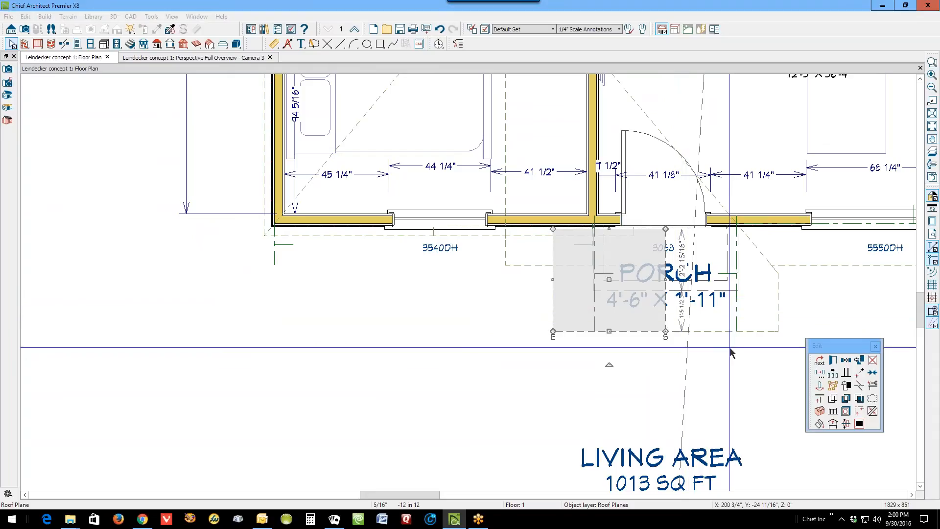
# Pull the porch front edge of the adjoining cross-gable roof plane back in line with the porch plane nearest the bedroom.
pyautogui.click(724, 339)
pyautogui.click(721, 330)
pyautogui.moveTo(722, 331); pyautogui.dragTo(652, 298)
# Set the main roof plane's front eave overhang beside the porch to 3 inches.
pyautogui.click(834, 265)
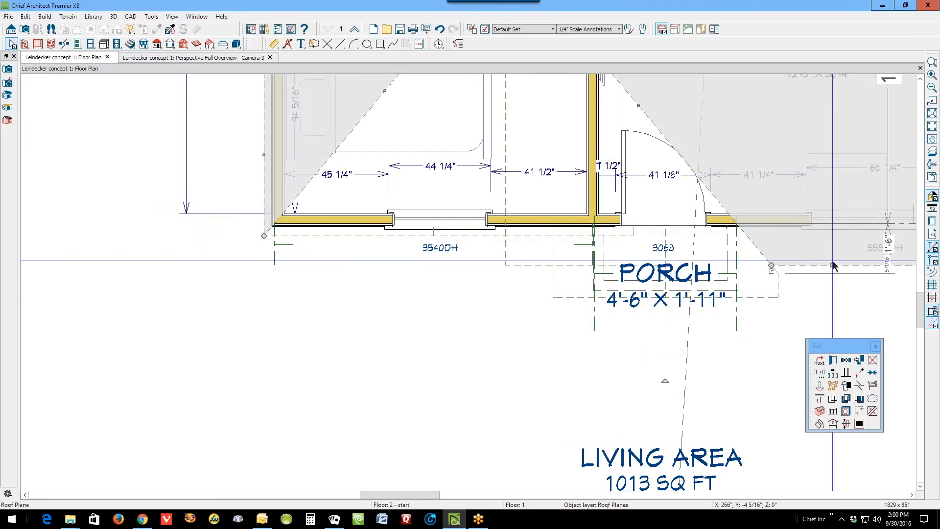
pyautogui.click(887, 249)
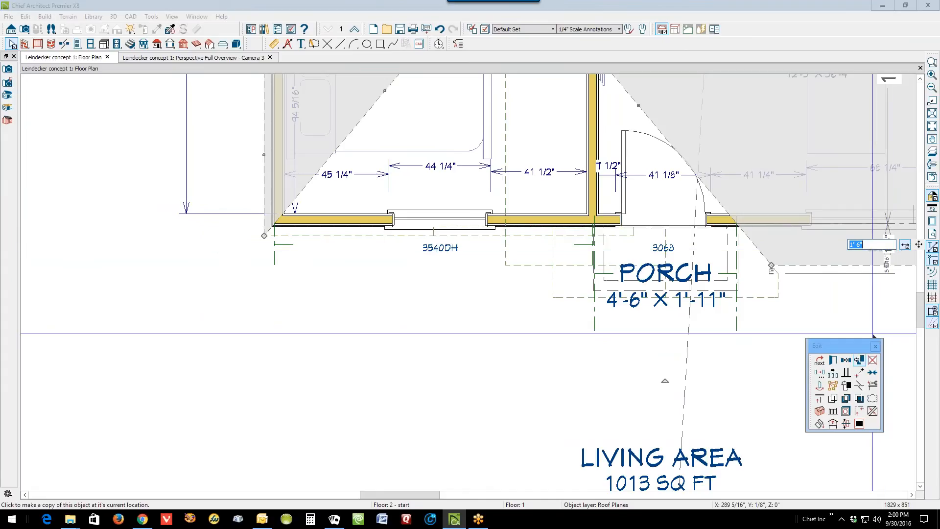
pyautogui.write('3')
pyautogui.press('Return')
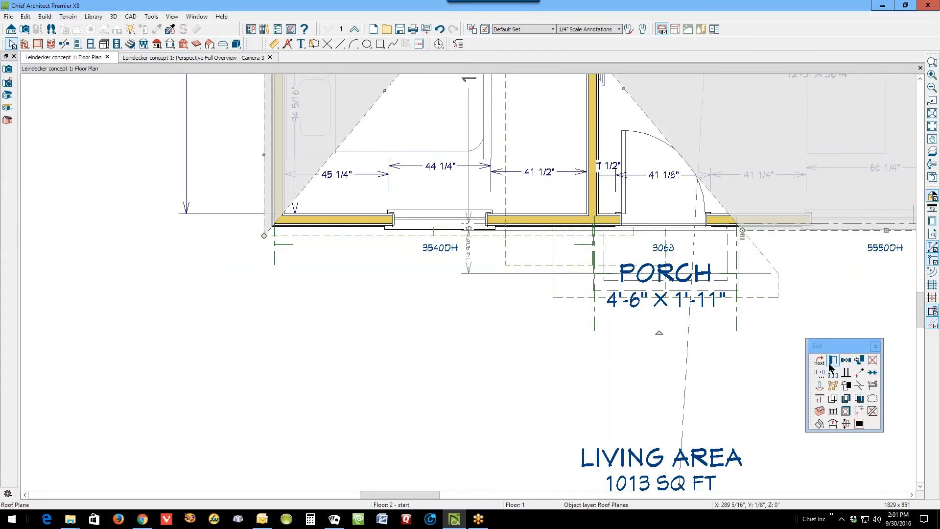
pyautogui.press('Escape')
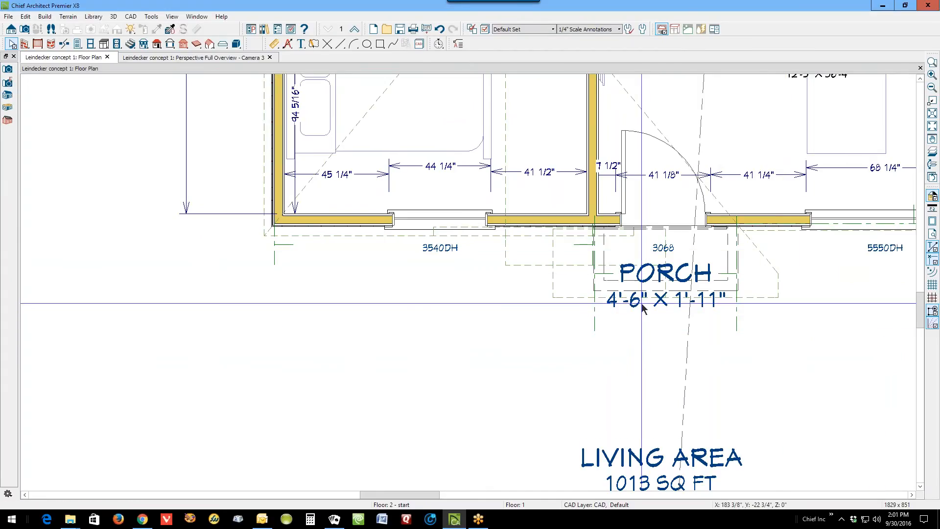
# Add a break in the cross-gable plane's diagonal edge and move its outer porch corner back level with the main roof's front eave.
pyautogui.click(764, 262)
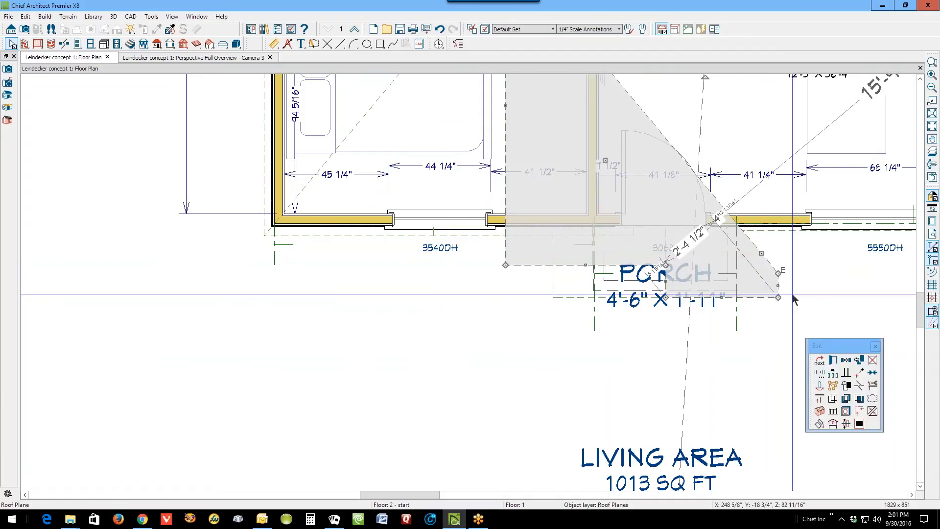
pyautogui.click(851, 399)
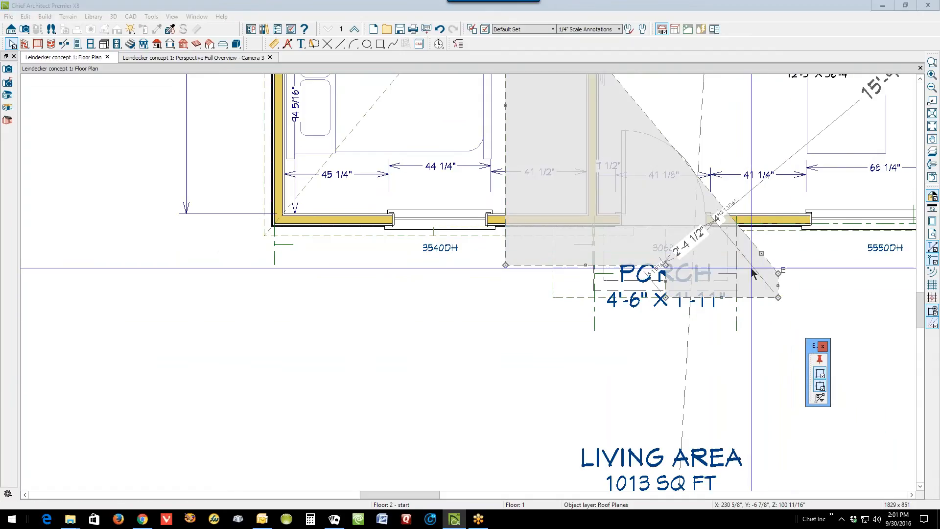
pyautogui.click(743, 231)
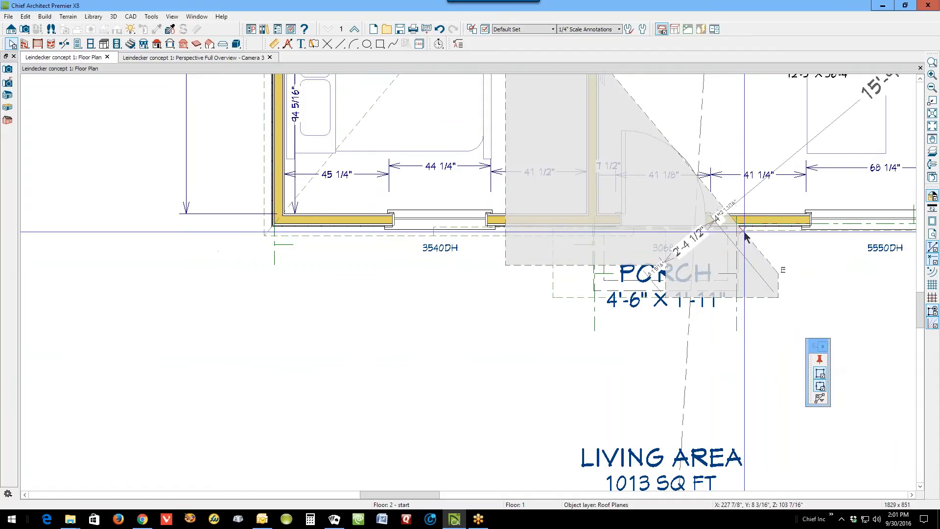
pyautogui.moveTo(779, 273); pyautogui.dragTo(762, 226)
pyautogui.click(790, 288)
pyautogui.click(777, 253)
pyautogui.click(815, 304)
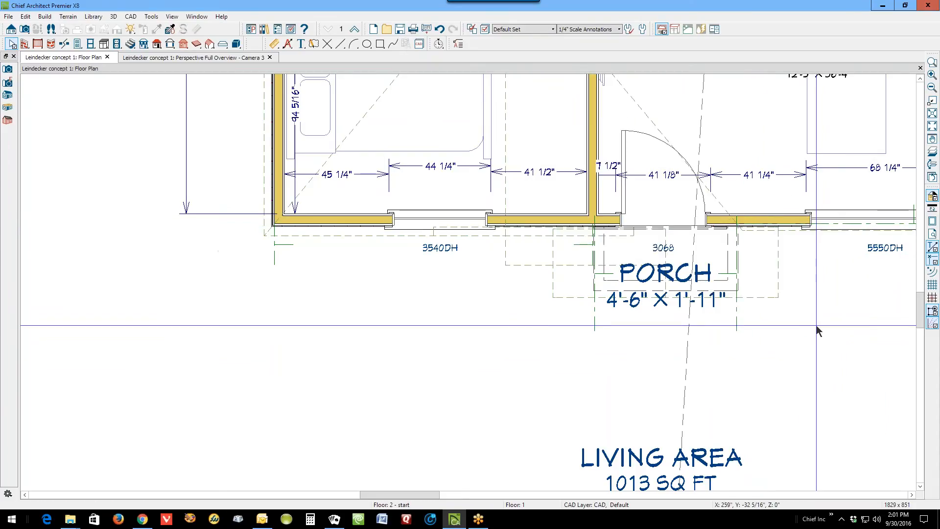
# Compare the porch with the reference photo and review the ceiling and roof settings in the porch room's structure specification.
pyautogui.click(142, 520)
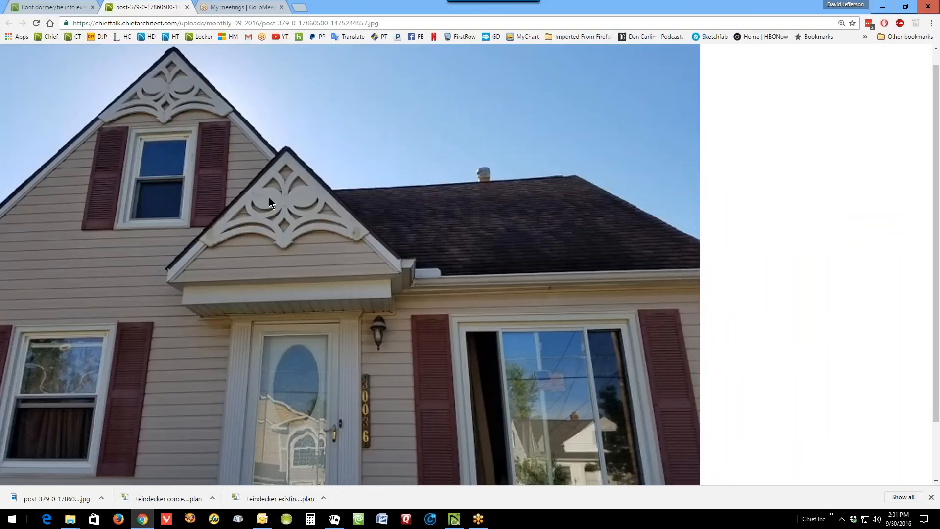
pyautogui.click(885, 7)
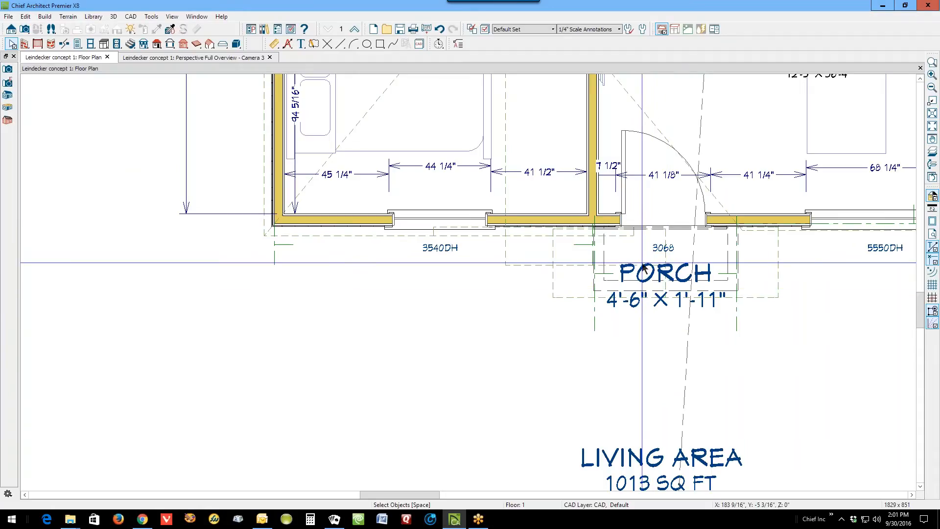
pyautogui.rightClick(641, 241)
pyautogui.click(688, 270)
pyautogui.click(599, 125)
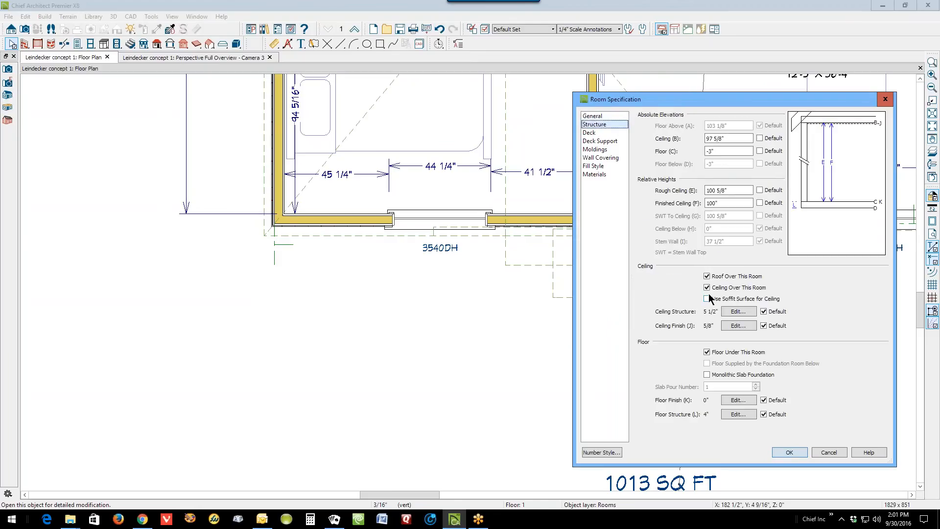
pyautogui.click(790, 453)
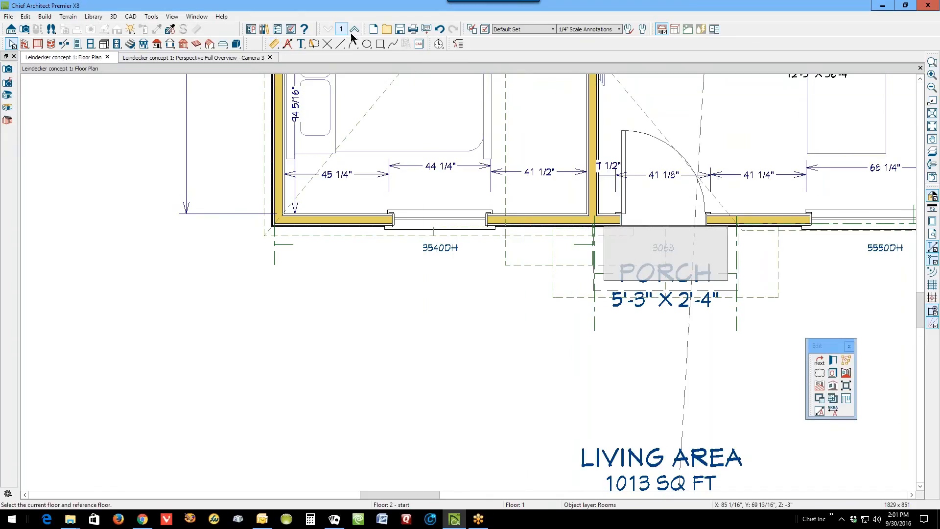
# Check the attic wall over the porch on floor 2 and create an elevation view looking at the front of the house.
pyautogui.click(354, 30)
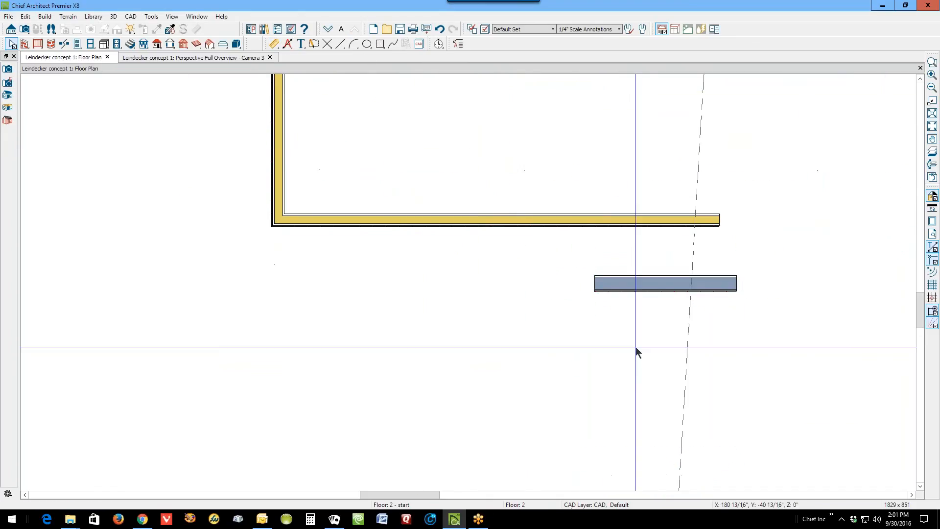
pyautogui.click(666, 290)
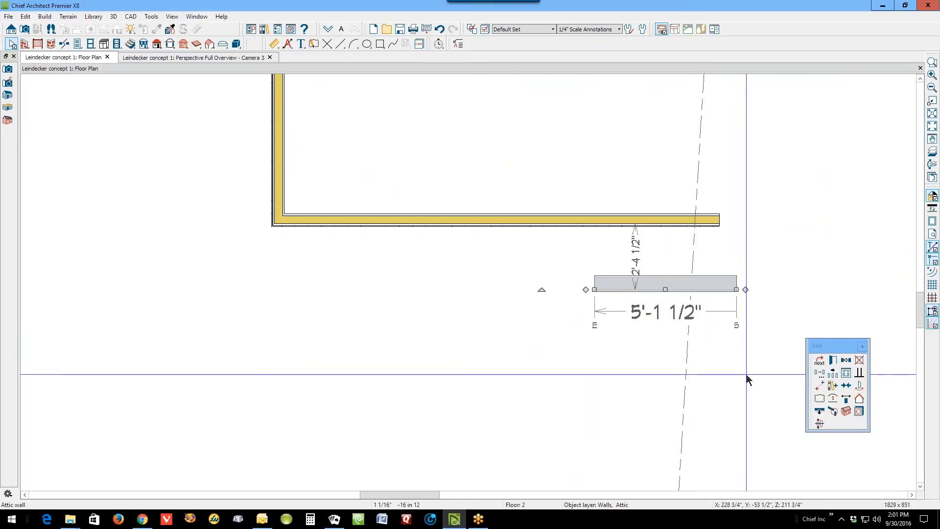
pyautogui.click(663, 379)
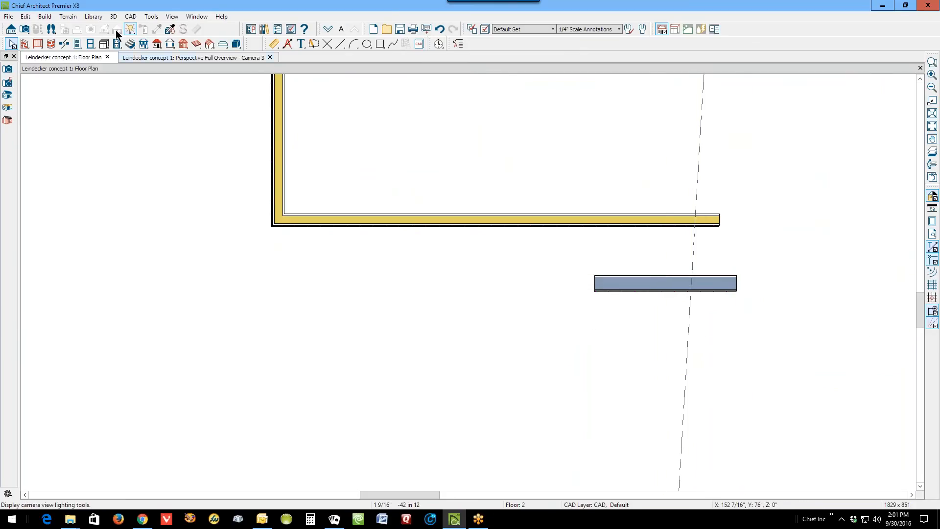
pyautogui.click(11, 30)
pyautogui.moveTo(671, 368); pyautogui.dragTo(685, 98)
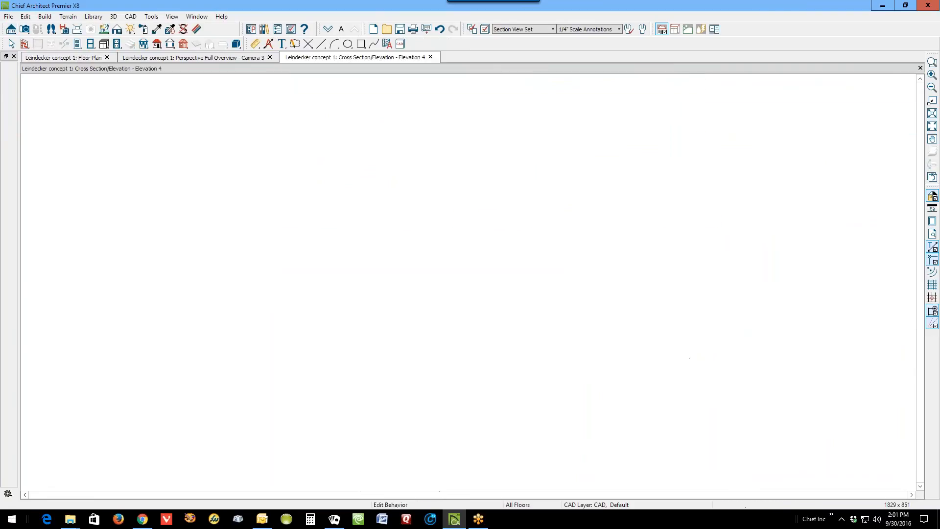
pyautogui.scroll(5, 413, 319)
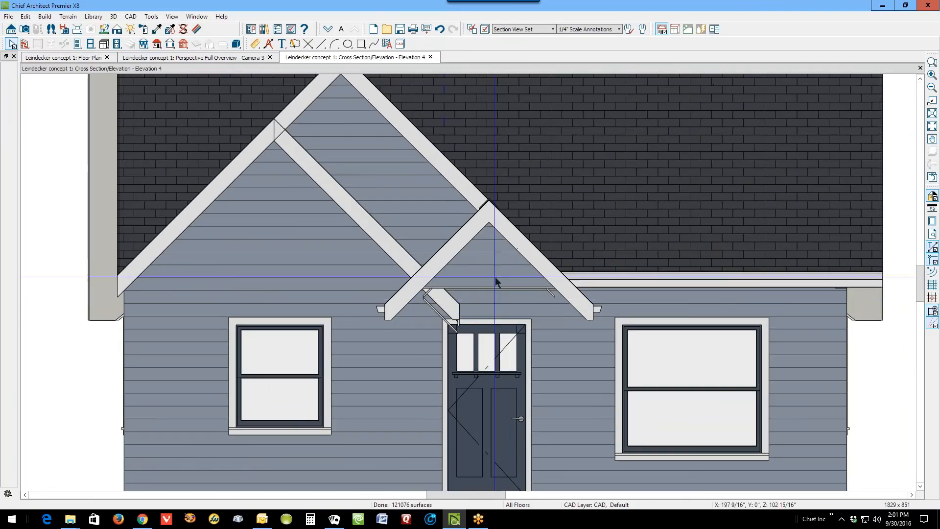
# Compare the stray roof plane crossing the front gable with the reference photo and delete it.
pyautogui.click(457, 296)
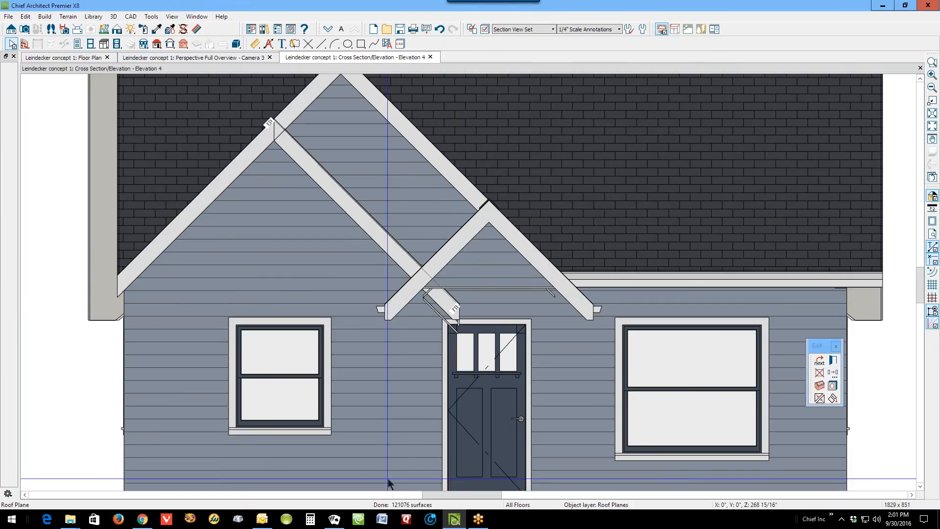
pyautogui.click(141, 524)
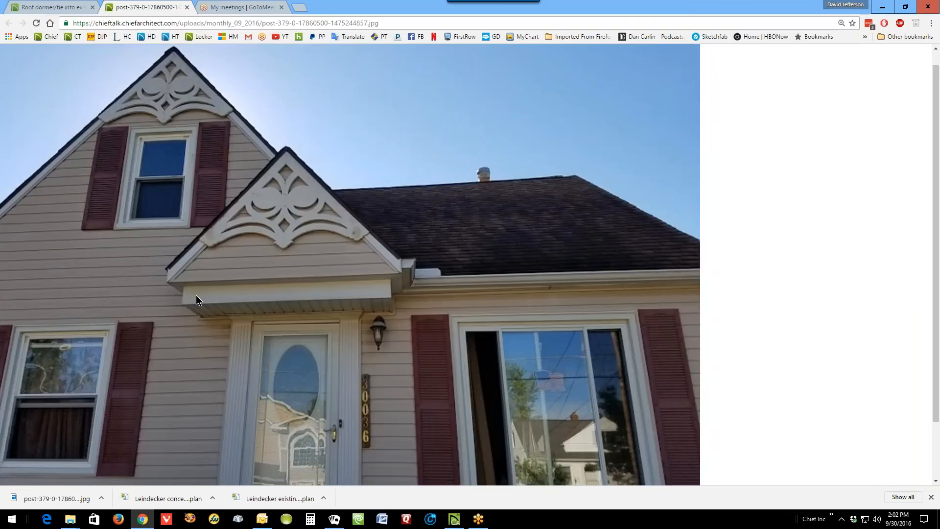
pyautogui.scroll(-1, 200, 287)
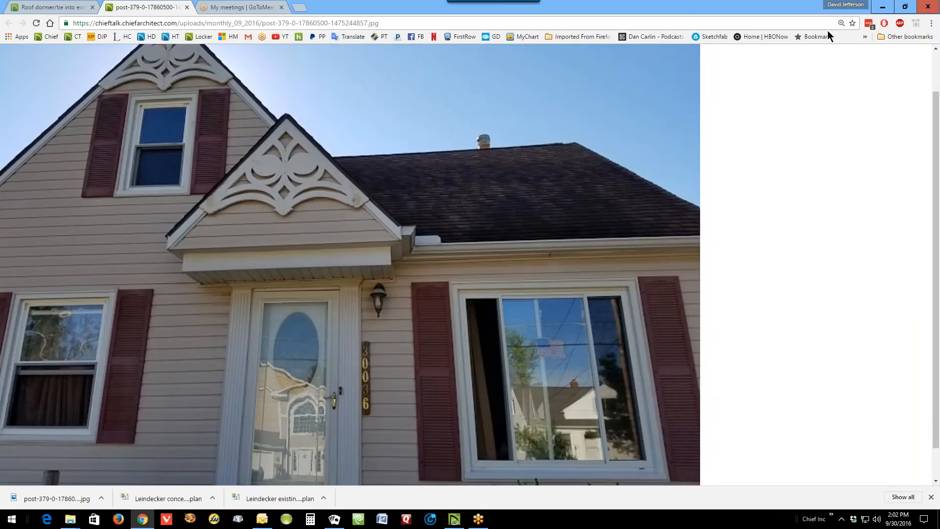
pyautogui.click(883, 6)
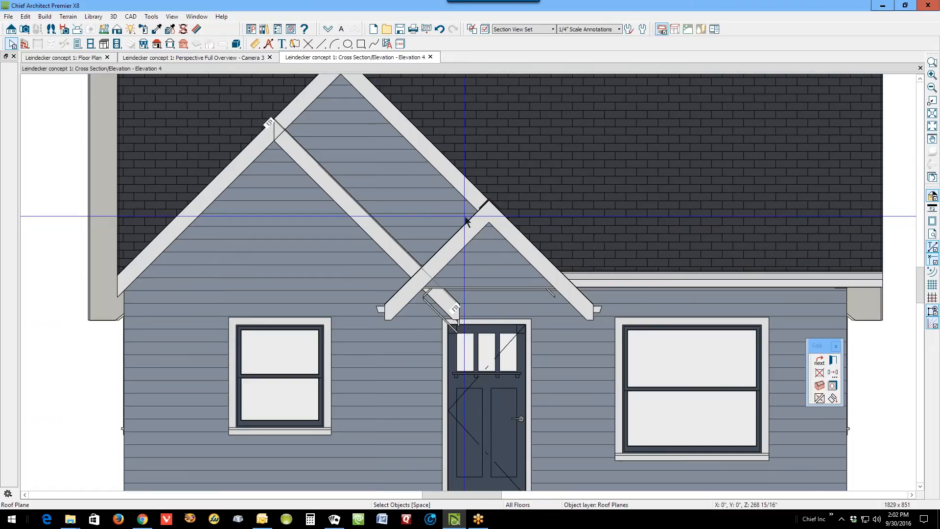
pyautogui.press('Delete')
pyautogui.scroll(-3, 477, 238)
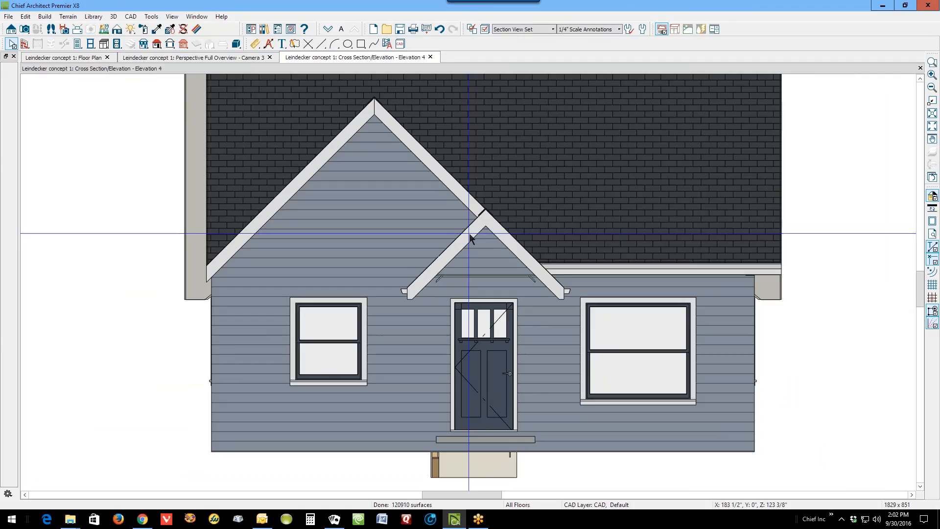
# On the floor 1 plan, pull the cross-gable plane's front edge beside the porch back in line with the bedroom gable's front edge.
pyautogui.hotkey('ctrl', 'Tab')
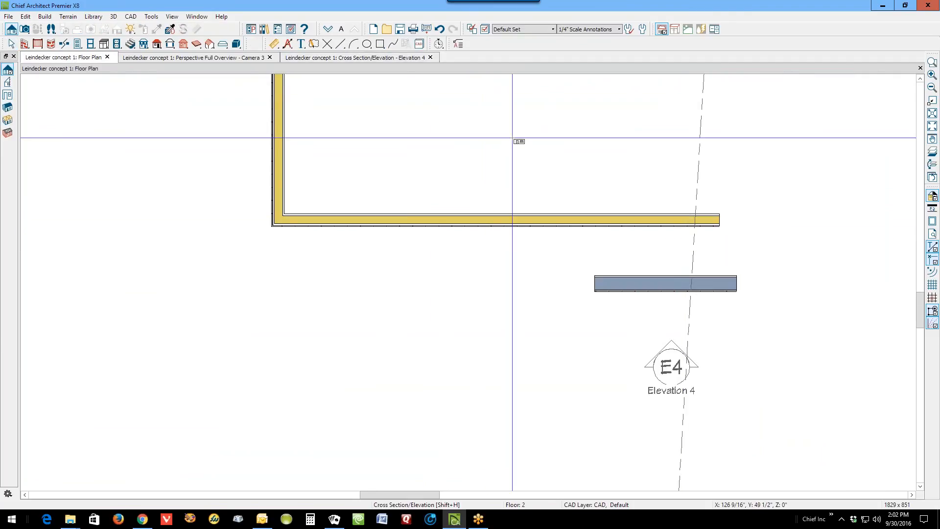
pyautogui.click(331, 30)
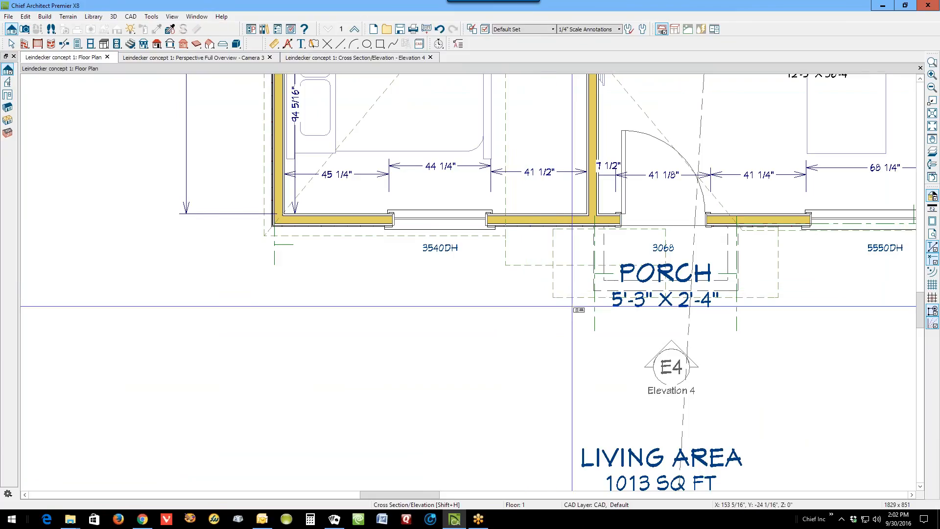
pyautogui.press('space')
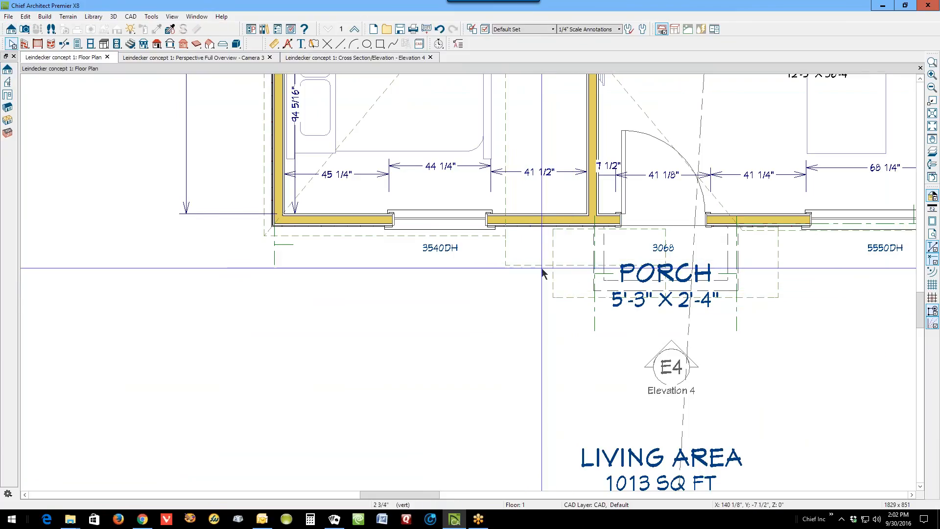
pyautogui.click(541, 265)
pyautogui.moveTo(542, 267); pyautogui.dragTo(505, 236)
pyautogui.click(557, 322)
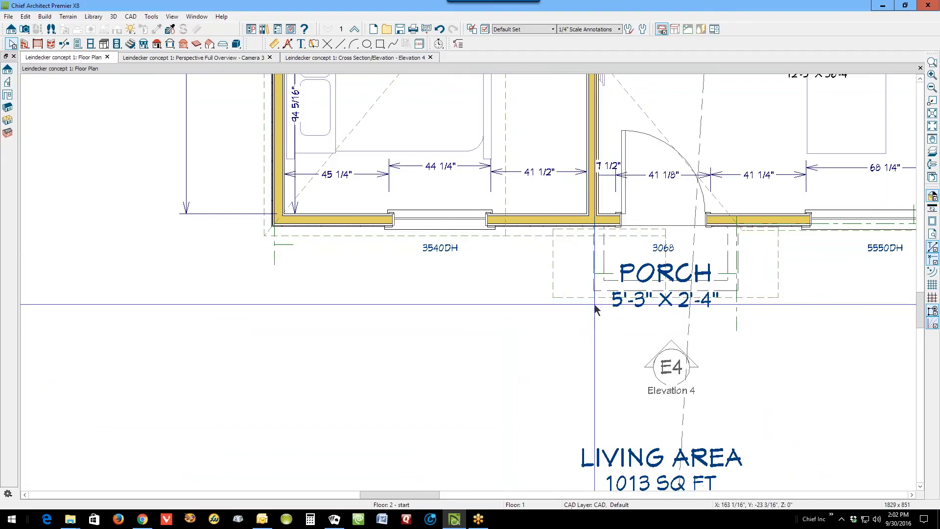
# Shorten the side overhang of the porch roof plane nearest the bedroom.
pyautogui.click(560, 271)
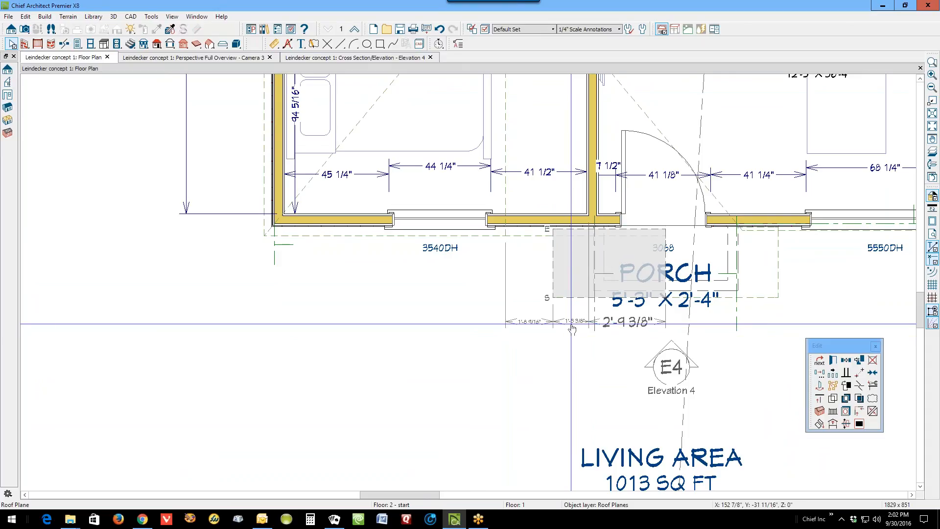
pyautogui.click(574, 330)
pyautogui.press('Return')
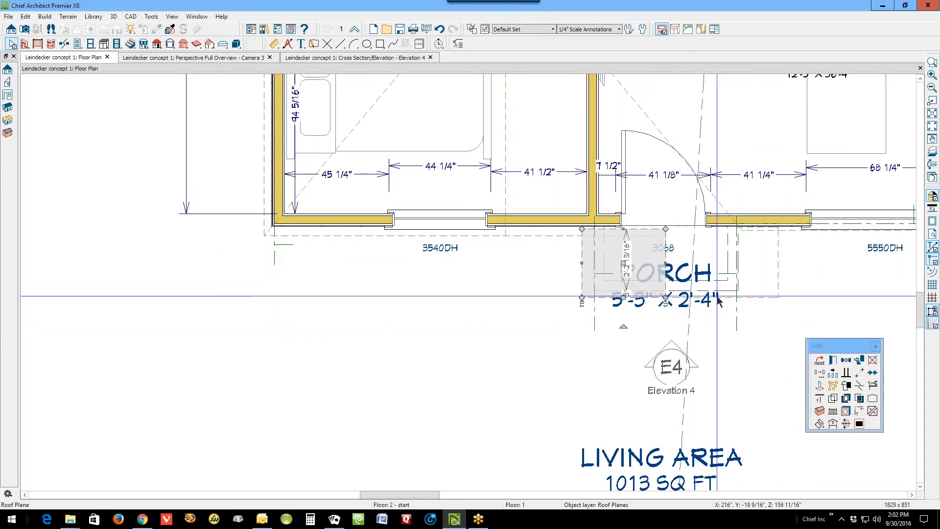
# Set the porch side overhang of the cross-gable plane on the family room side to 3 inches.
pyautogui.click(772, 306)
pyautogui.click(780, 266)
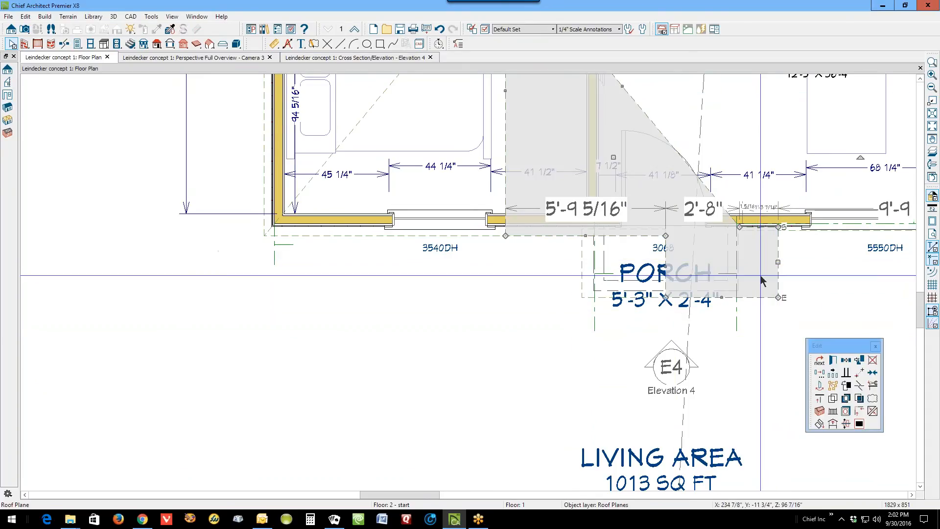
pyautogui.click(756, 207)
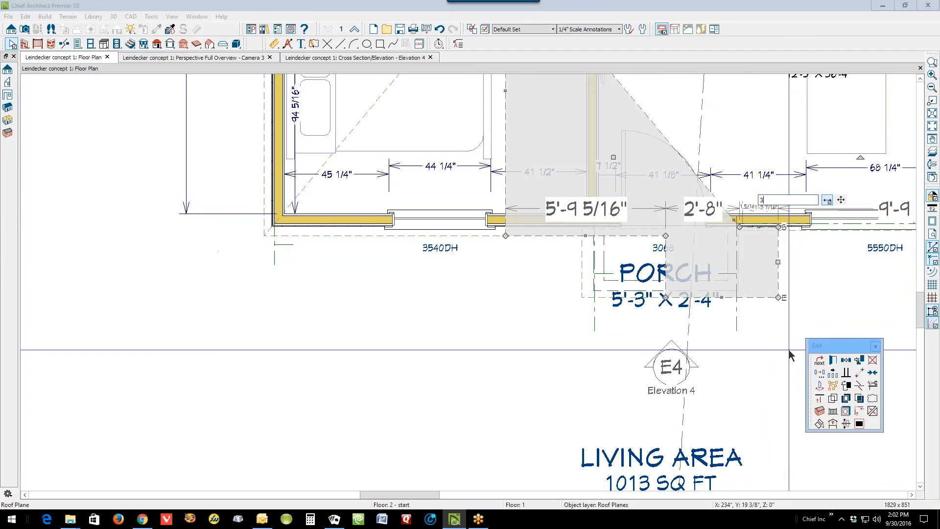
pyautogui.write('3')
pyautogui.press('Return')
pyautogui.click(789, 348)
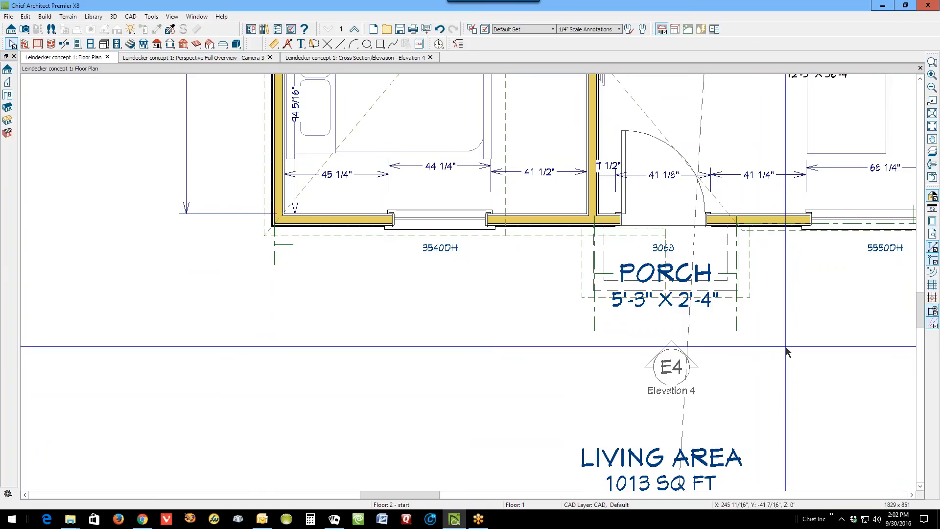
# Inspect the porch roof and front gable in the perspective and front elevation views, and return to the floor plan.
pyautogui.hotkey('ctrl', 'Tab')
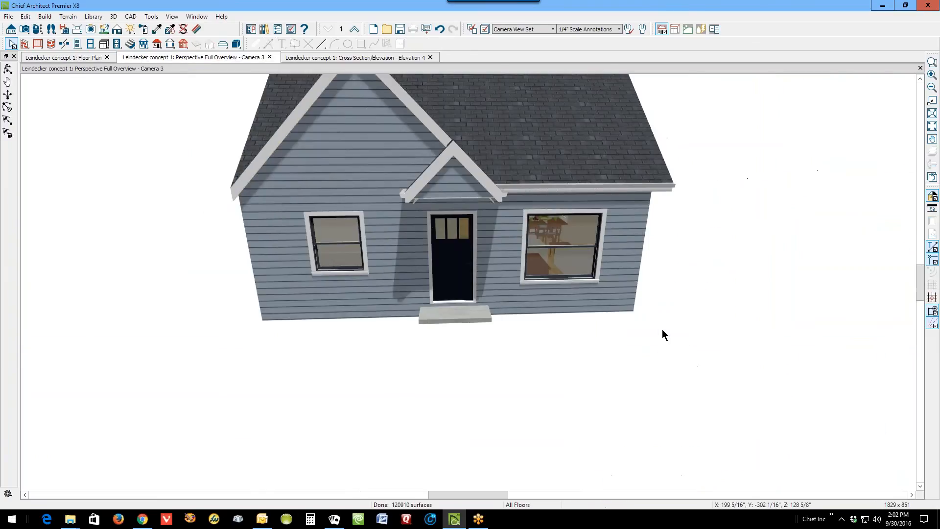
pyautogui.hotkey('ctrl', 'Tab')
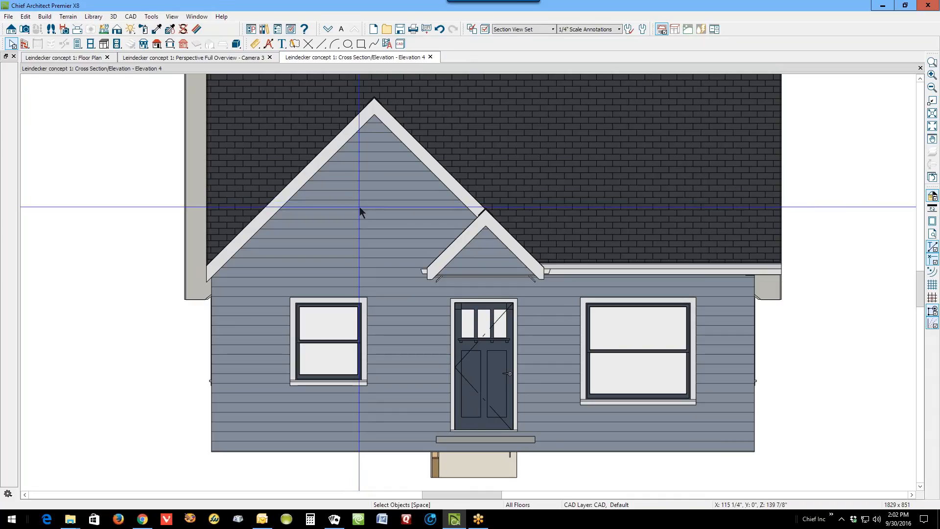
pyautogui.scroll(-2, 359, 207)
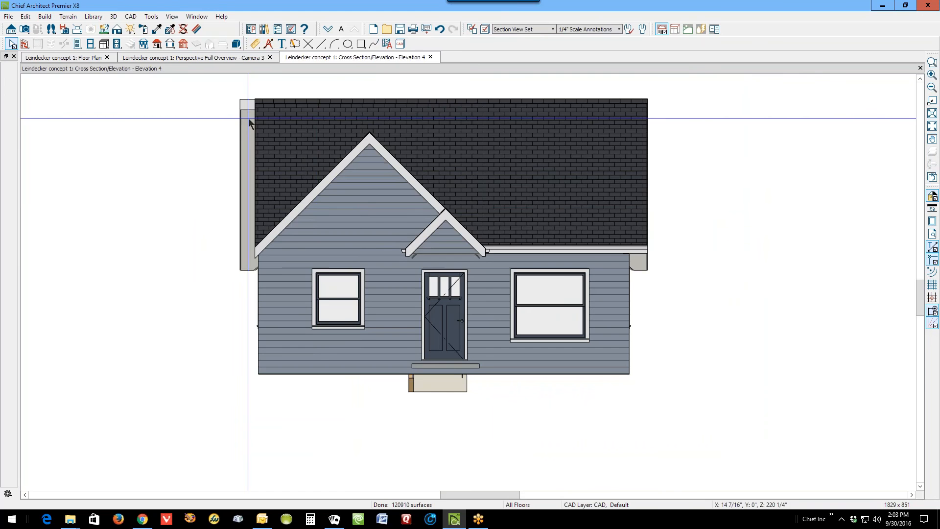
pyautogui.click(74, 58)
pyautogui.scroll(-9, 619, 256)
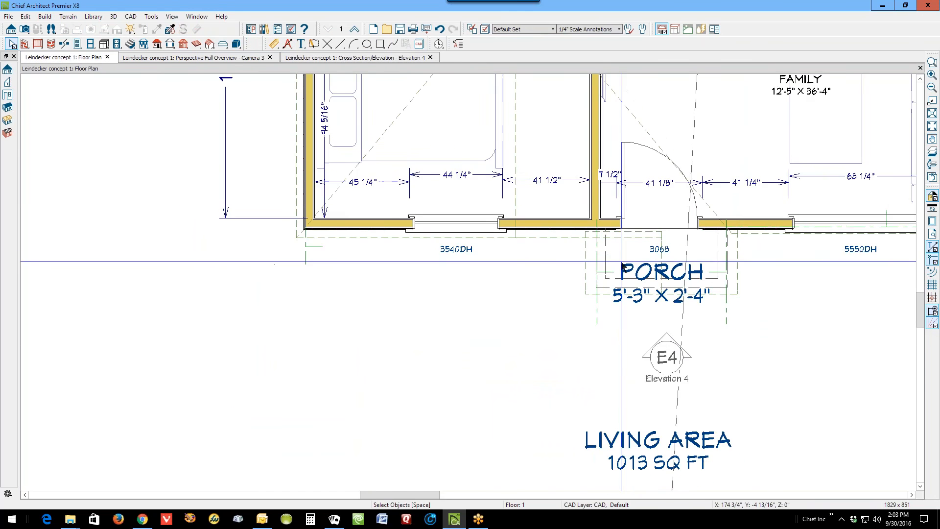
# Pull the rear main roof plane's gable edge on the bedroom side back in line with the front main plane's edge.
pyautogui.scroll(4, 477, 94)
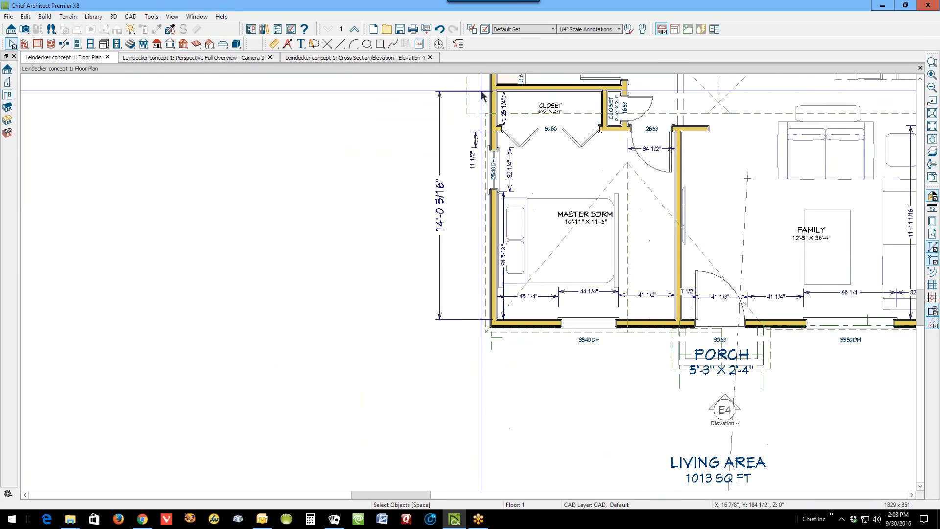
pyautogui.scroll(3, 470, 98)
pyautogui.click(461, 110)
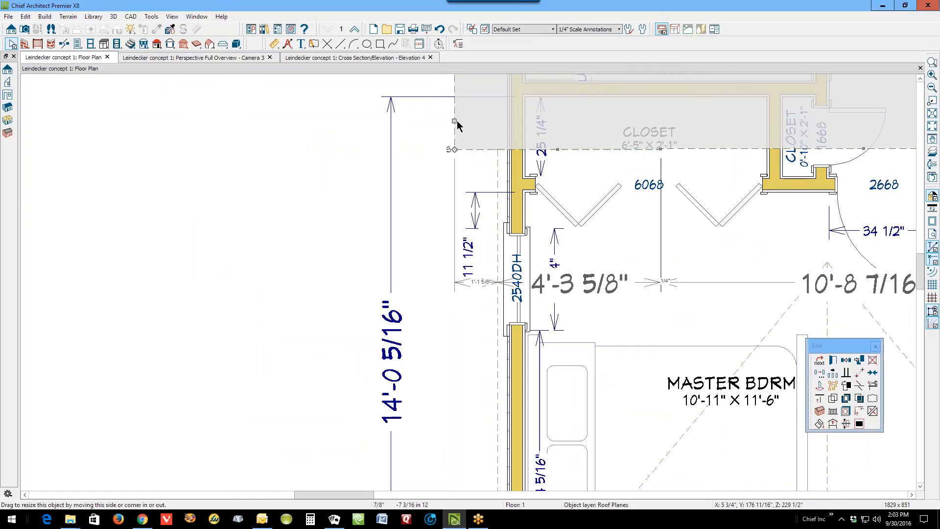
pyautogui.moveTo(456, 121); pyautogui.dragTo(497, 152)
pyautogui.press('Escape')
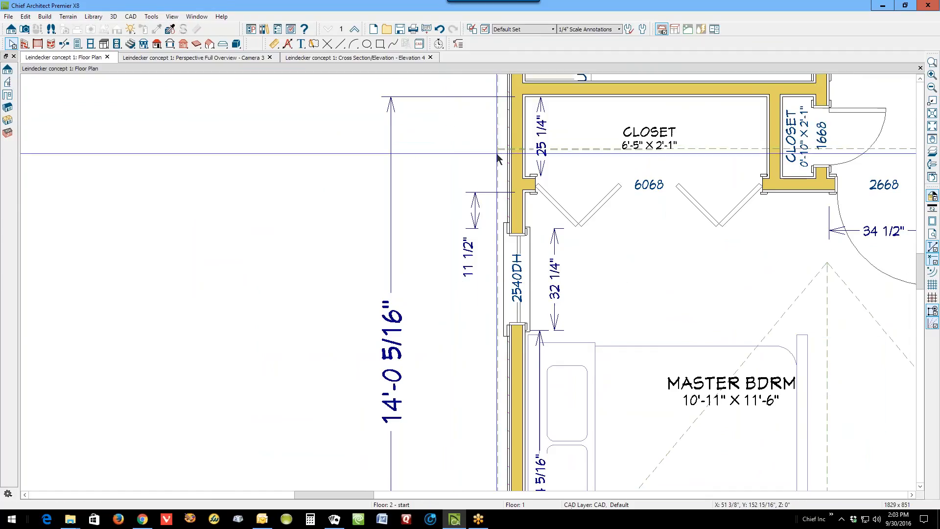
# Join the front main roof plane to the bedroom-side rear roof plane along their shared ridge above the closet.
pyautogui.scroll(1, 596, 198)
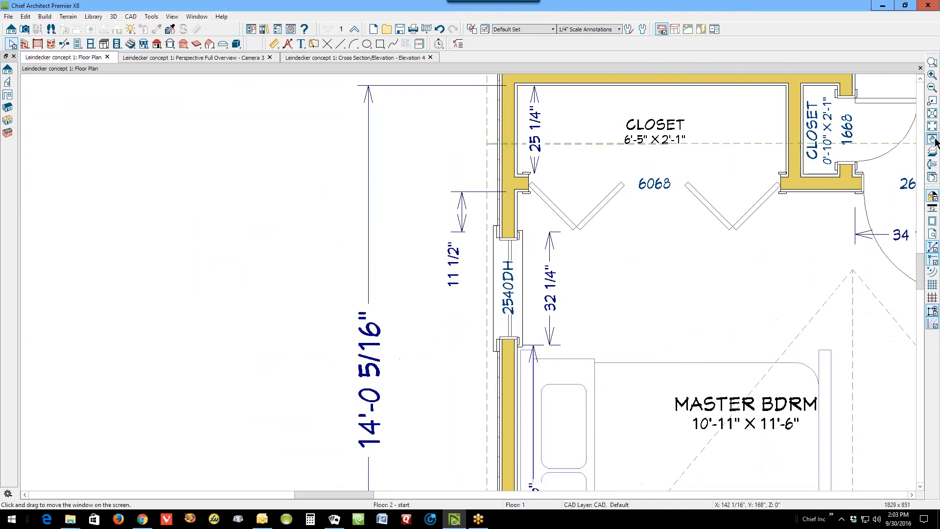
pyautogui.rightClick(604, 145)
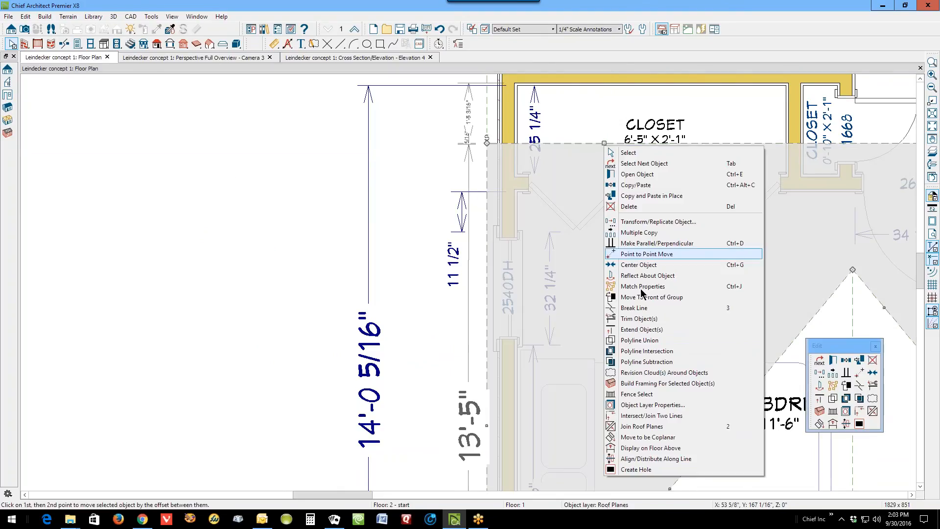
pyautogui.click(633, 427)
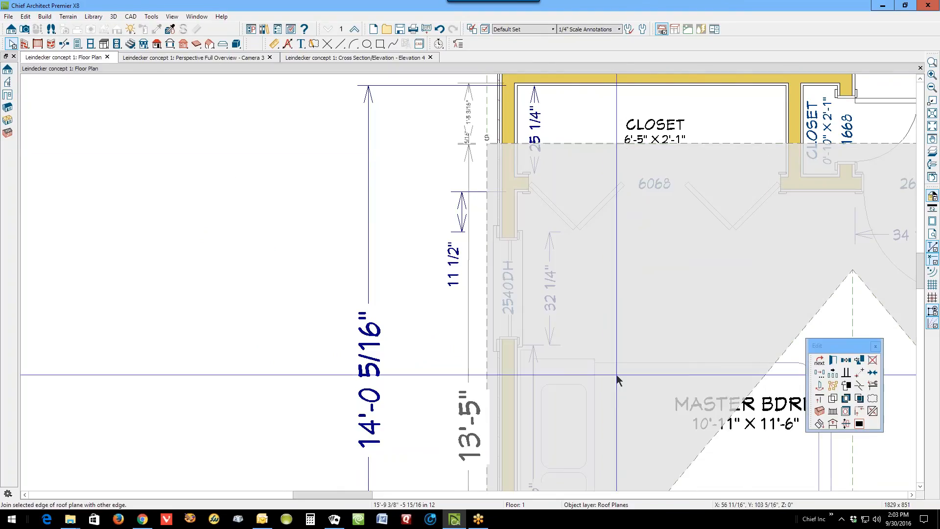
pyautogui.click(588, 143)
pyautogui.press('Escape')
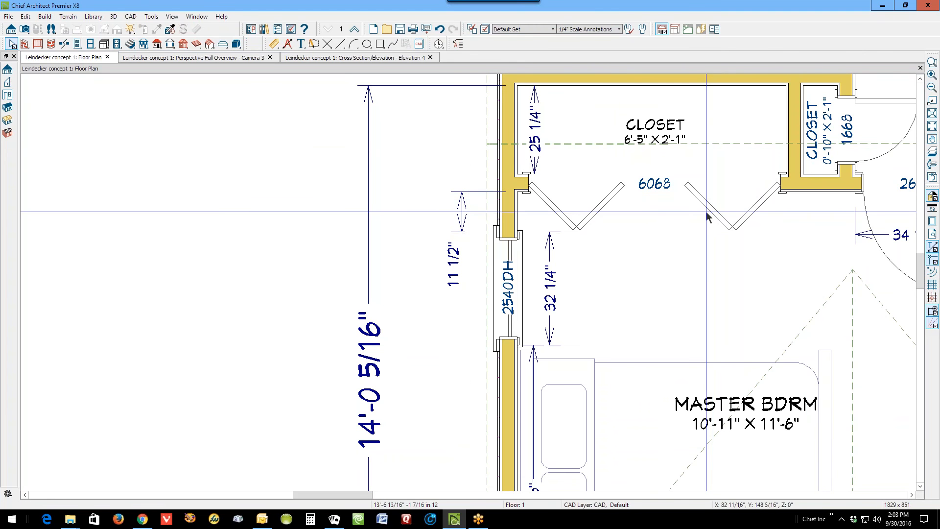
# Break the diagonal valley edge of the bedroom-side rear roof plane beneath the rear cross-gable ridge and align its main-ridge corner with that ridge.
pyautogui.scroll(-5, 706, 213)
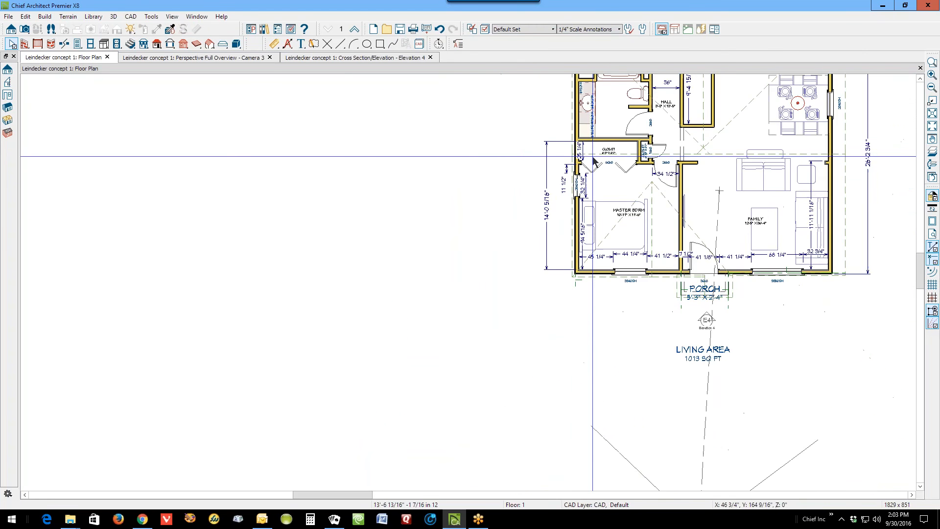
pyautogui.scroll(-2, 637, 157)
pyautogui.scroll(5, 693, 142)
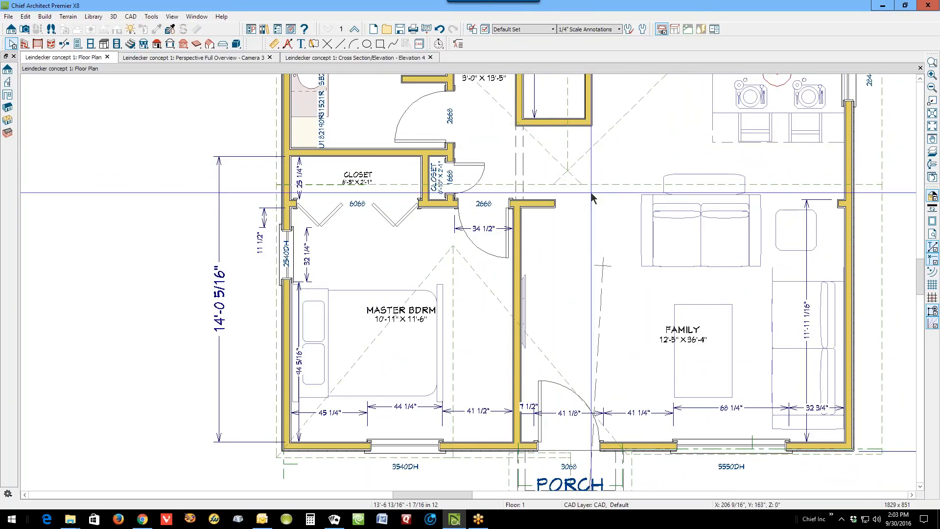
pyautogui.click(613, 185)
pyautogui.press('Escape')
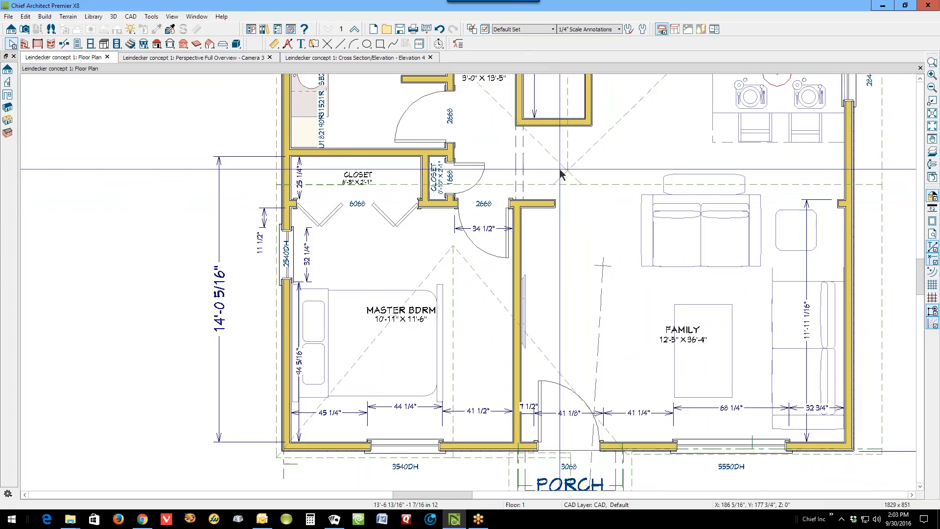
pyautogui.click(558, 167)
pyautogui.press('Escape')
pyautogui.click(581, 185)
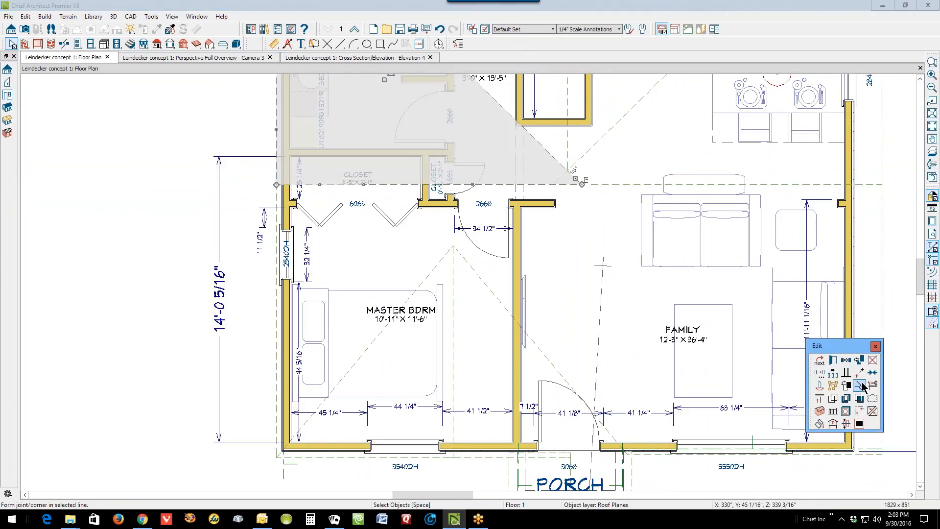
pyautogui.click(860, 386)
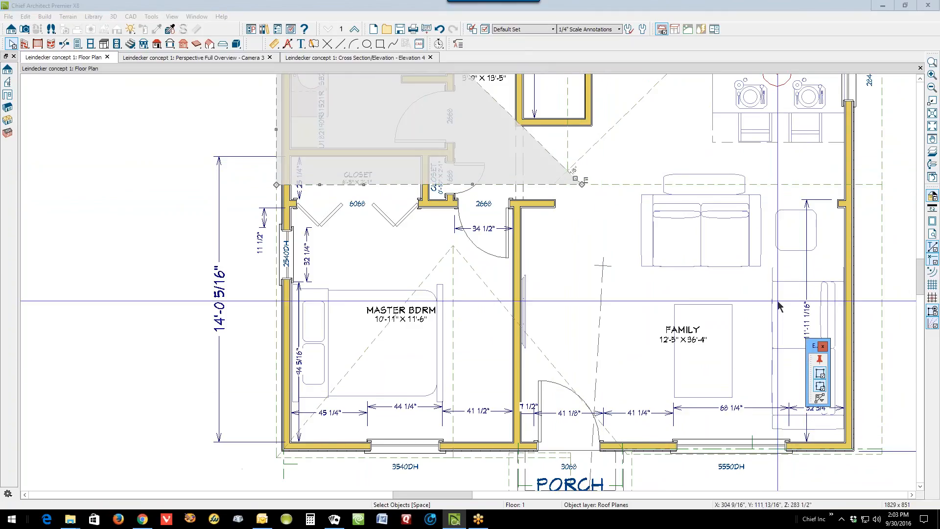
pyautogui.click(570, 175)
pyautogui.click(855, 385)
# Break the dining-side rear roof plane's valley edge at the rear cross-gable ridge end and move its main-ridge corner directly in front of it.
pyautogui.click(599, 155)
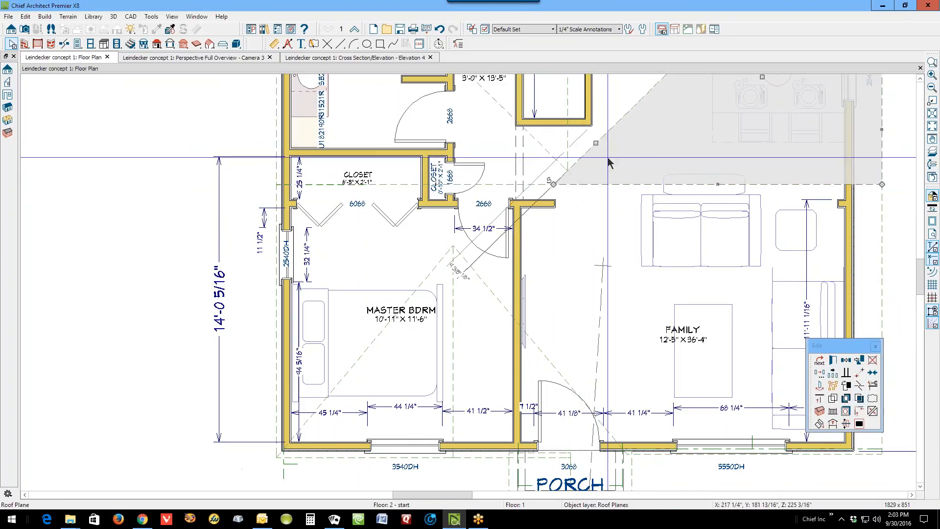
pyautogui.click(860, 386)
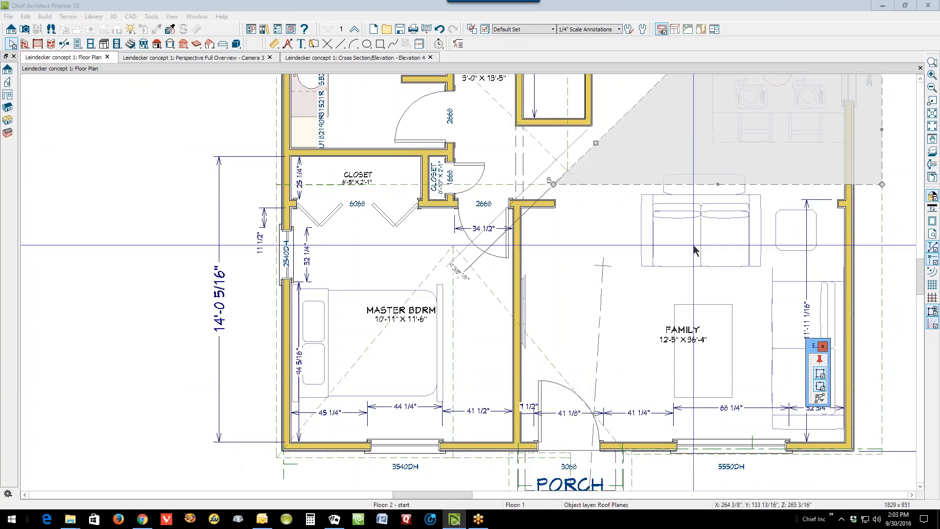
pyautogui.click(569, 175)
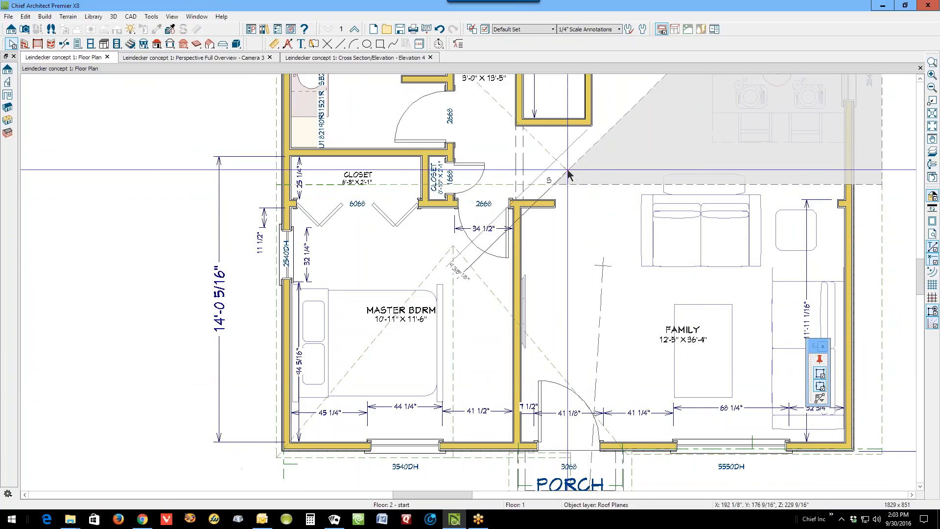
pyautogui.click(568, 170)
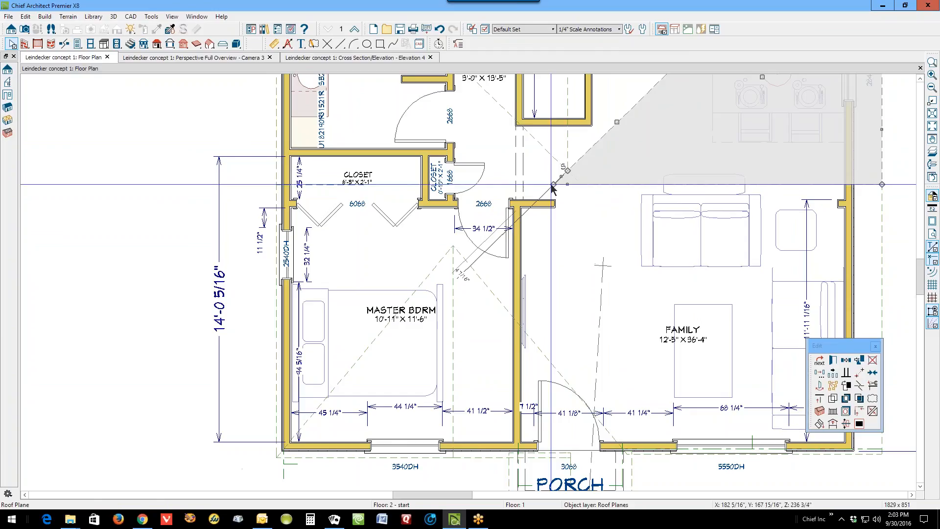
pyautogui.moveTo(553, 184)
pyautogui.mouseDown()
pyautogui.moveTo(577, 183)
pyautogui.moveTo(568, 185)
pyautogui.mouseUp()
pyautogui.click(579, 183)
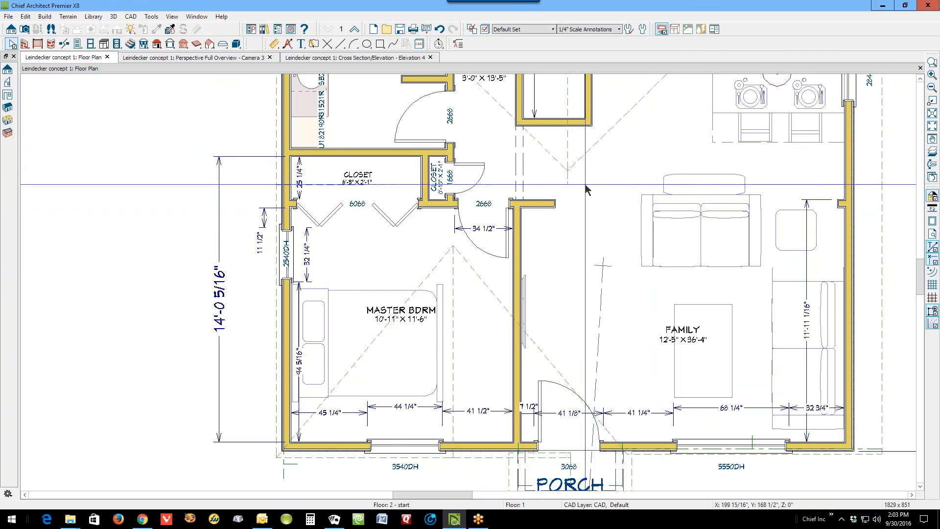
# Set the front main roof plane's gable overhang on the family room side to 3 inches.
pyautogui.scroll(-3, 588, 189)
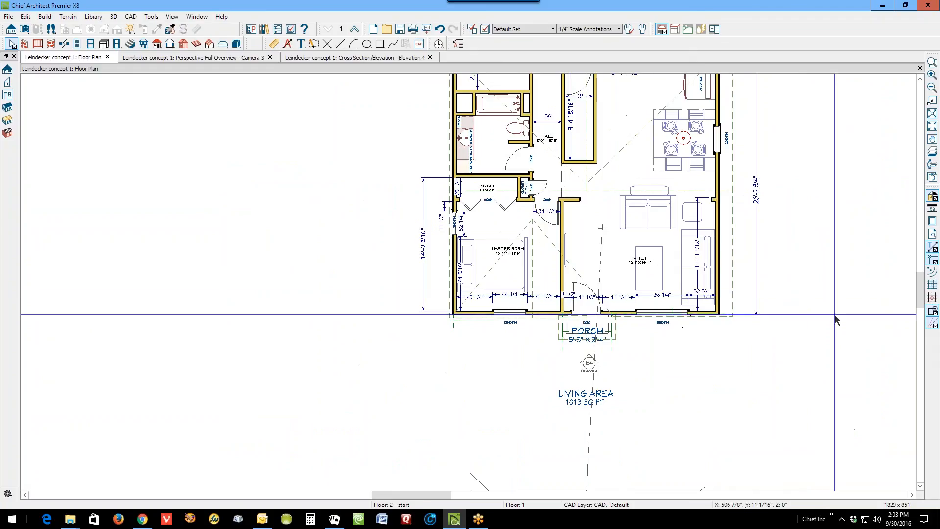
pyautogui.scroll(1, 716, 242)
pyautogui.click(736, 198)
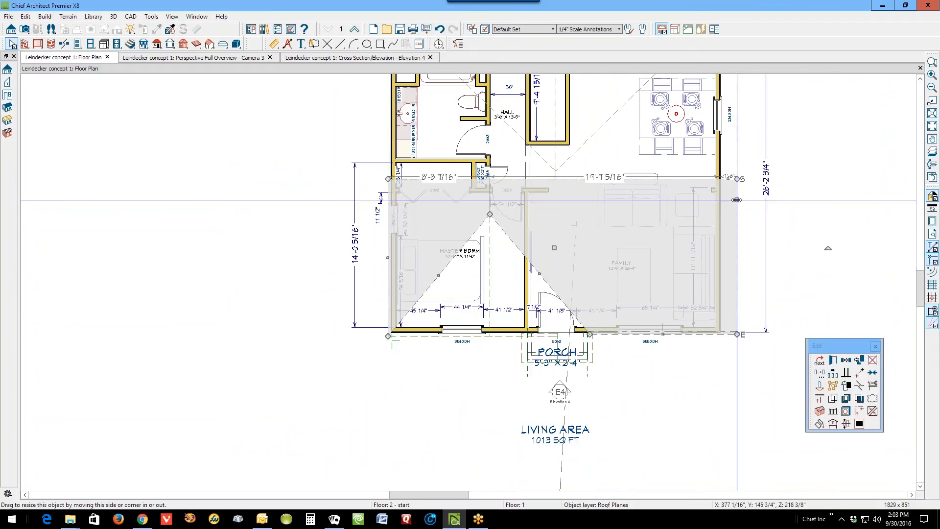
pyautogui.click(726, 175)
pyautogui.write('6')
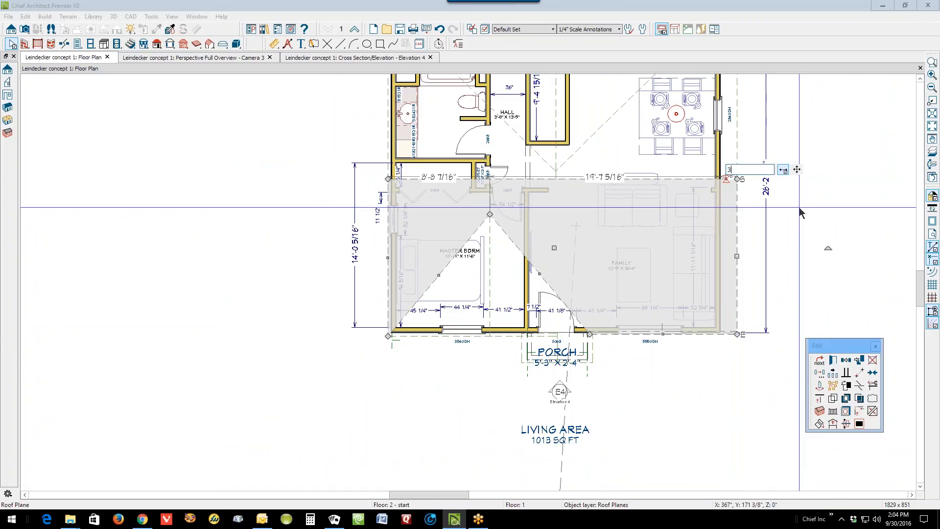
pyautogui.press('Return')
# Shorten the dining-side rear roof plane's gable overhang to match the front main roof plane.
pyautogui.click(741, 153)
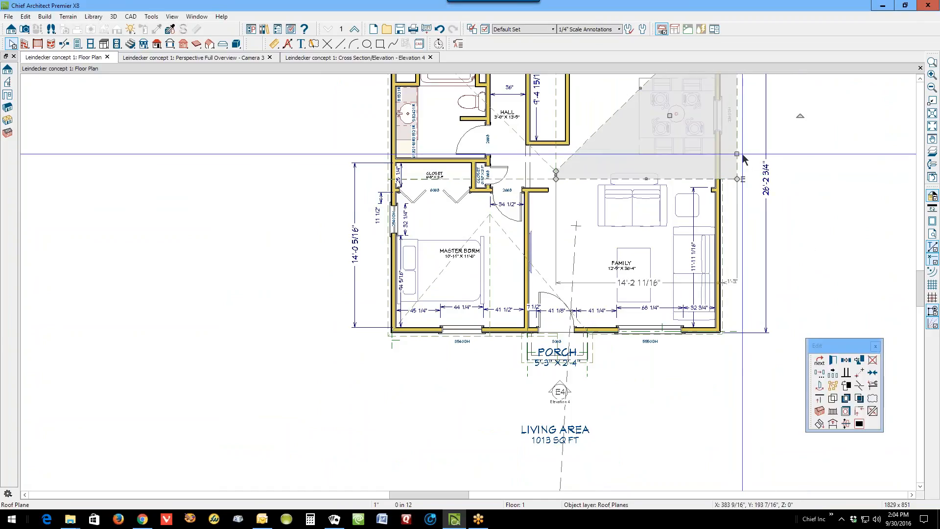
pyautogui.click(731, 281)
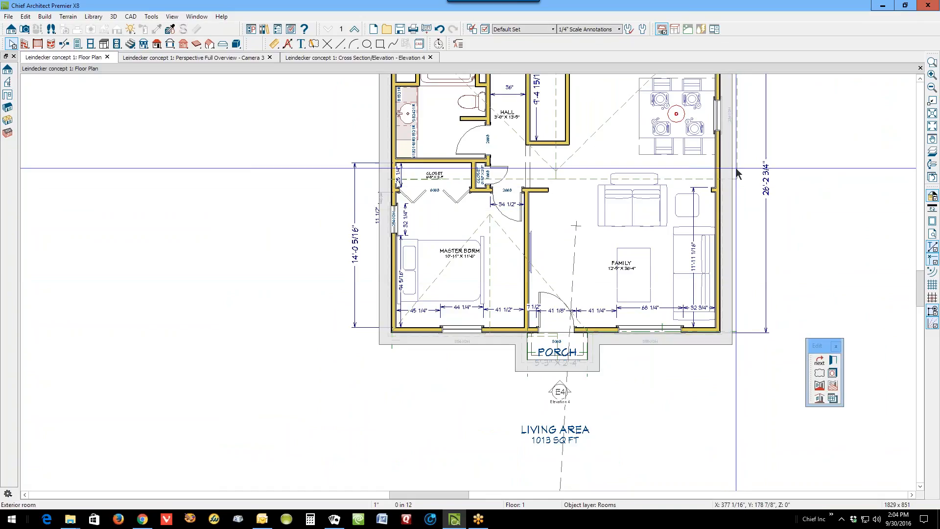
pyautogui.click(737, 168)
pyautogui.click(730, 283)
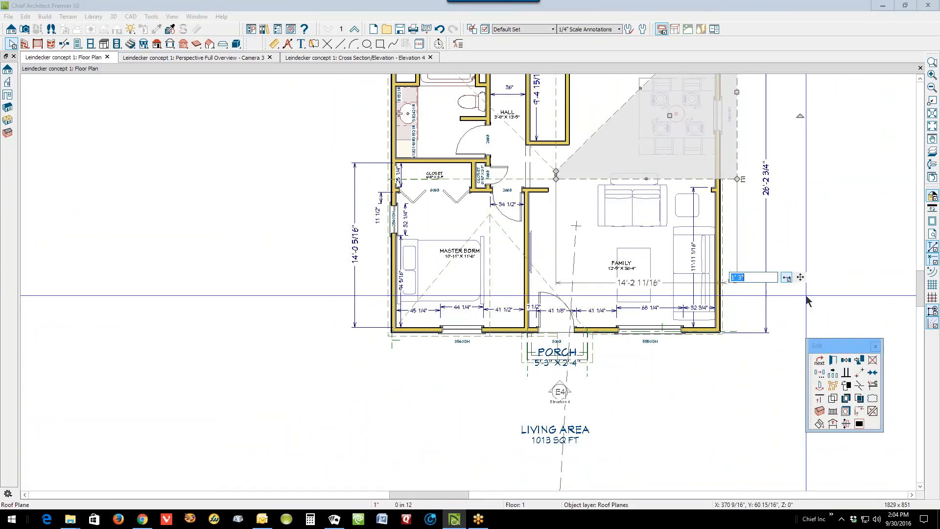
pyautogui.write('0')
pyautogui.click(798, 280)
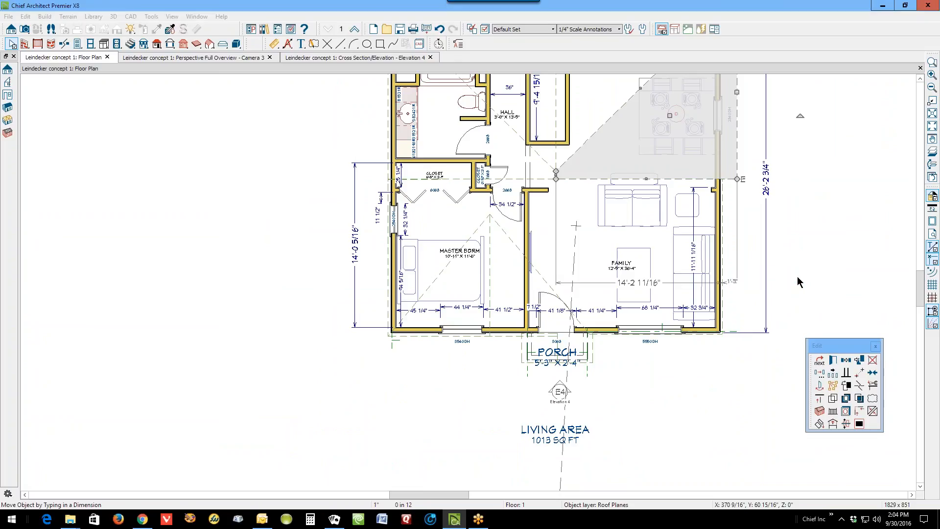
pyautogui.click(797, 279)
# Inspect the finished roof planes and gable overhangs from all sides of the house in the perspective overview.
pyautogui.scroll(-1, 788, 159)
pyautogui.scroll(-1, 789, 160)
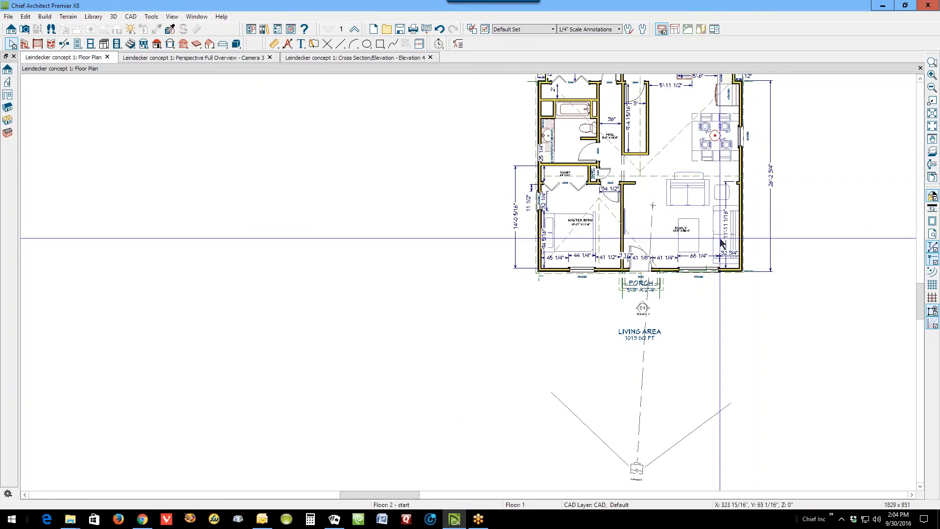
pyautogui.hotkey('ctrl', 'Tab')
pyautogui.scroll(-4, 701, 248)
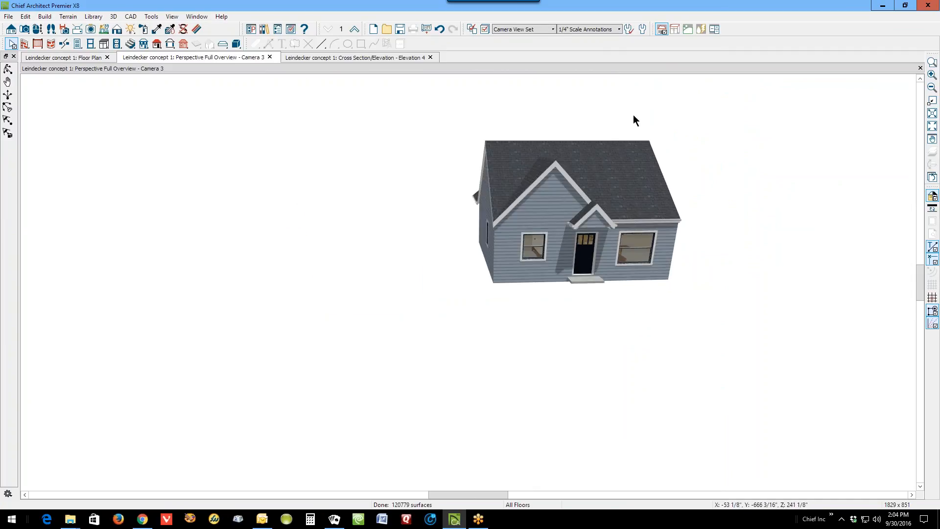
pyautogui.click(7, 71)
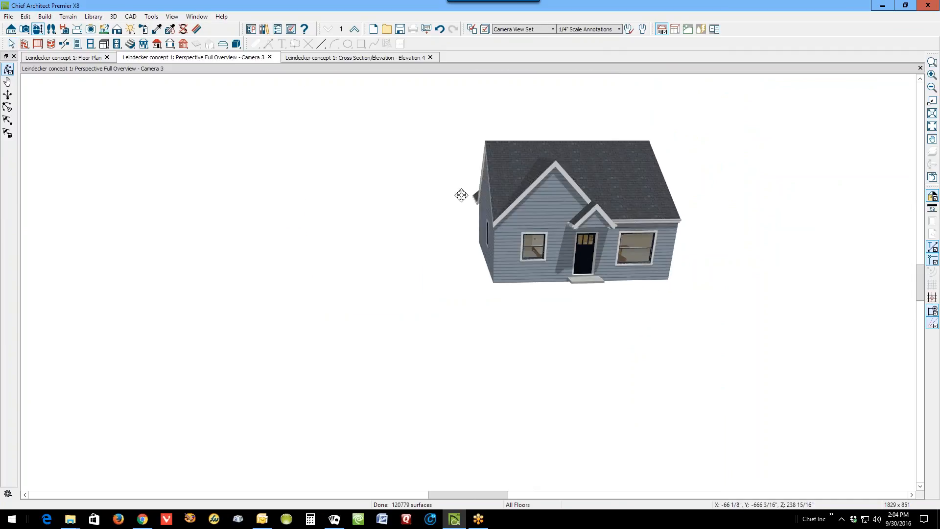
pyautogui.moveTo(707, 229); pyautogui.dragTo(501, 219)
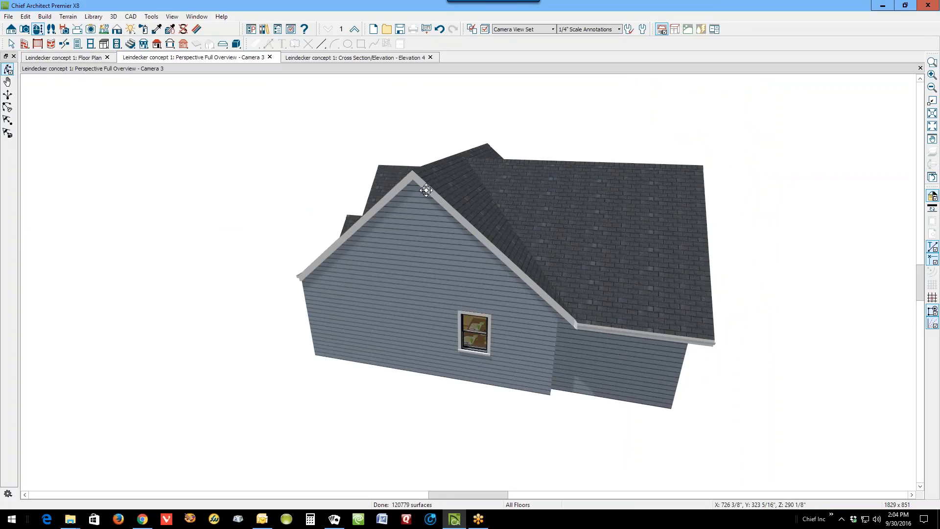
pyautogui.moveTo(716, 297); pyautogui.dragTo(577, 272)
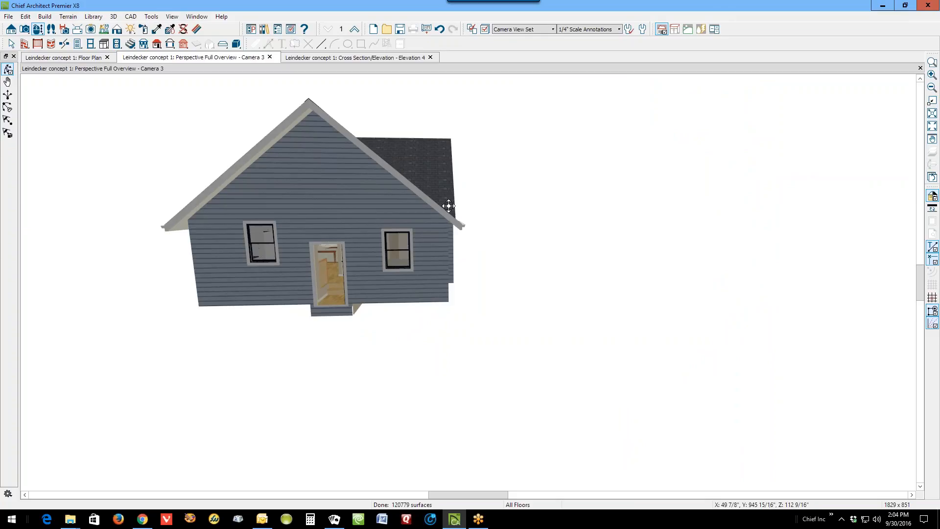
pyautogui.moveTo(436, 215); pyautogui.dragTo(710, 219)
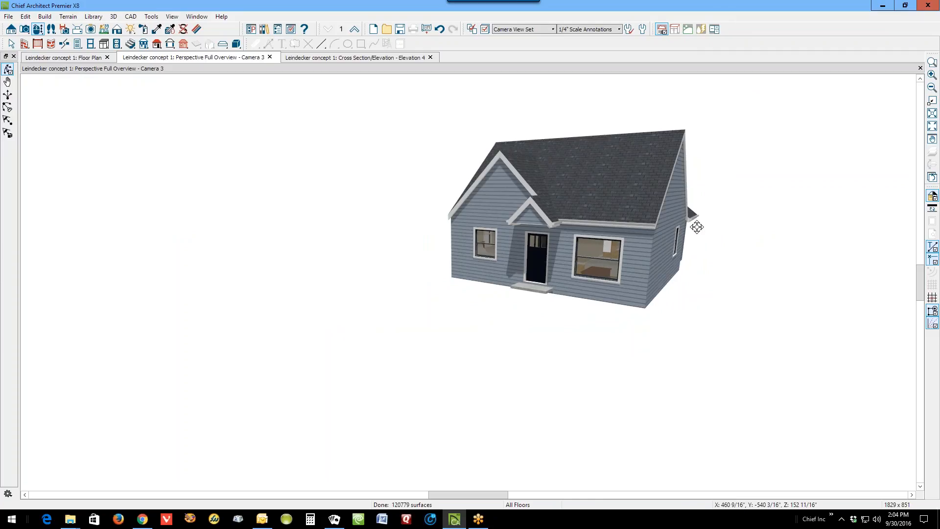